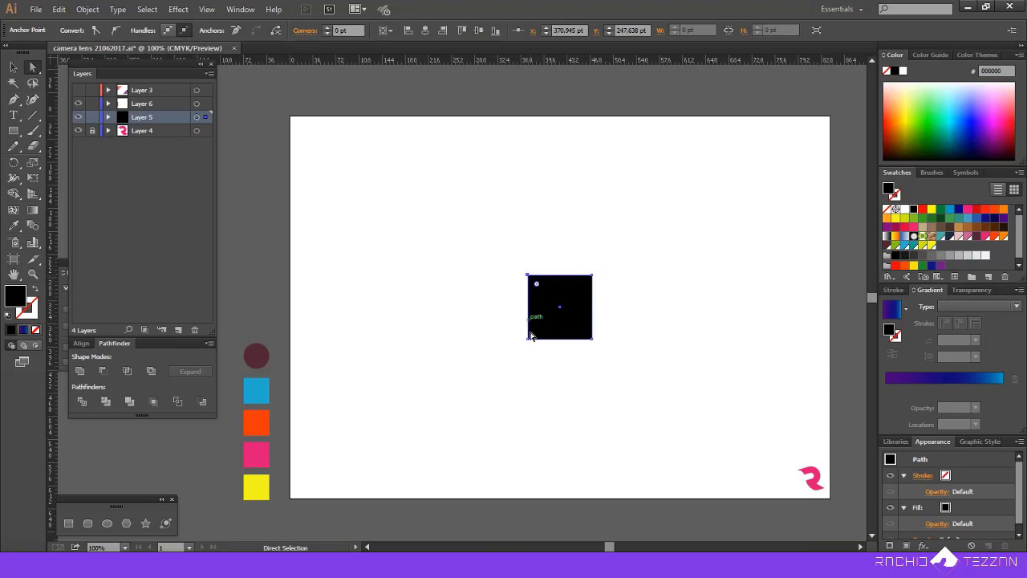
# Round all corners of the black square except the lower-right one to the maximum radius, forming a teardrop.
pyautogui.click(543, 333)
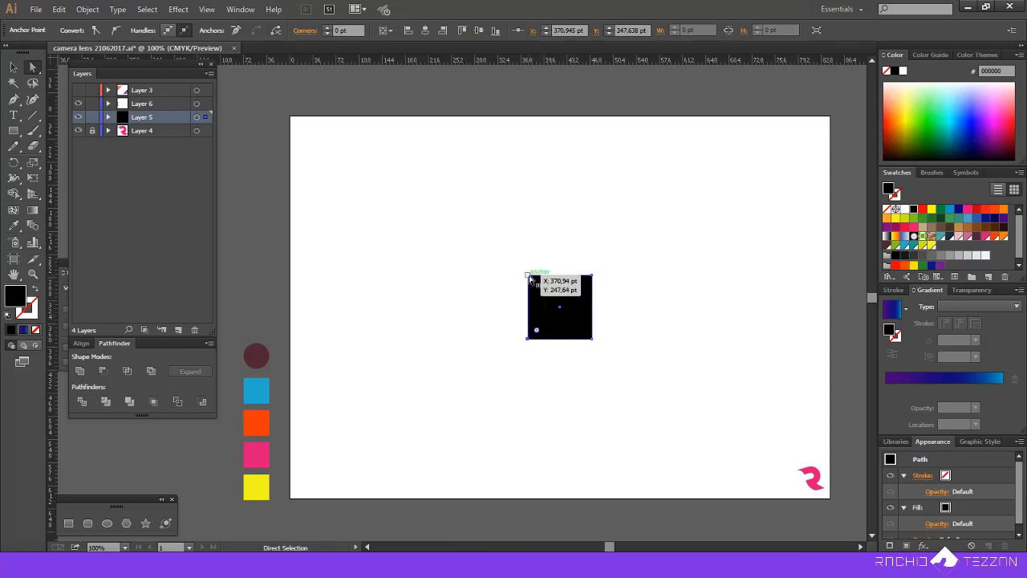
pyautogui.keyDown('shift'); pyautogui.click(592, 276); pyautogui.keyUp('shift')
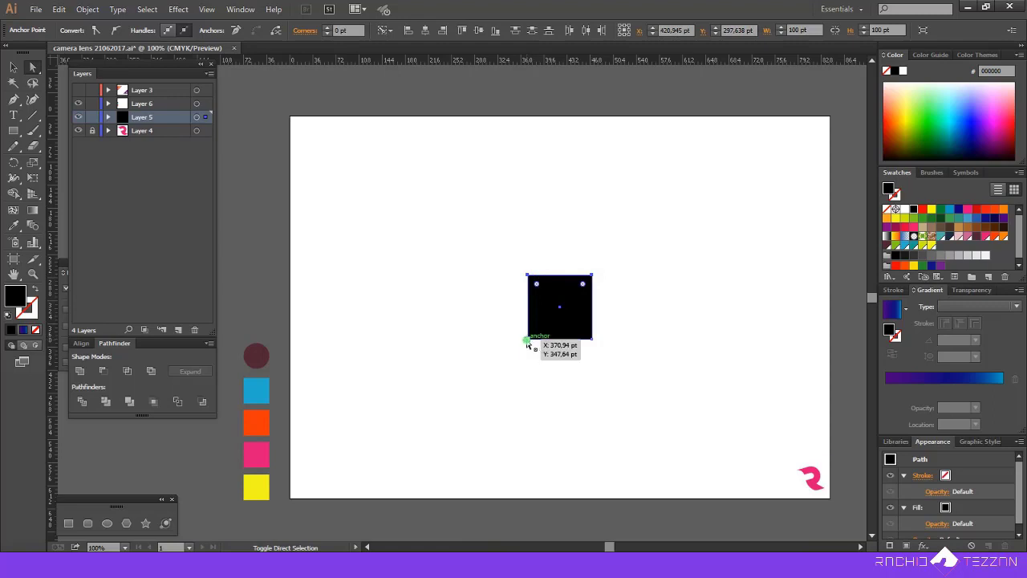
pyautogui.moveTo(537, 284); pyautogui.dragTo(599, 361)
pyautogui.click(598, 360)
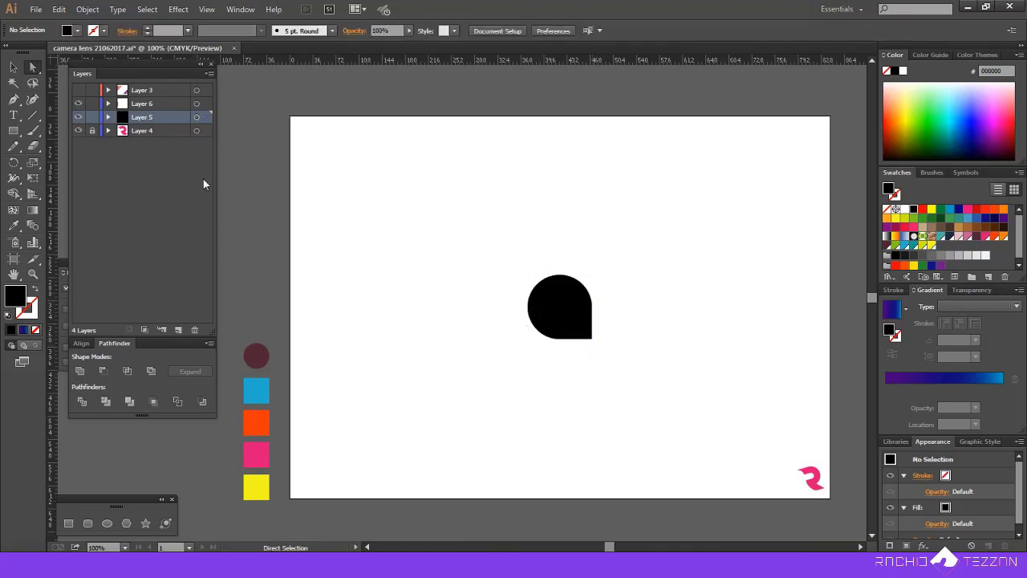
# Rotate the black teardrop so its pointed corner faces straight up.
pyautogui.click(15, 71)
pyautogui.click(590, 299)
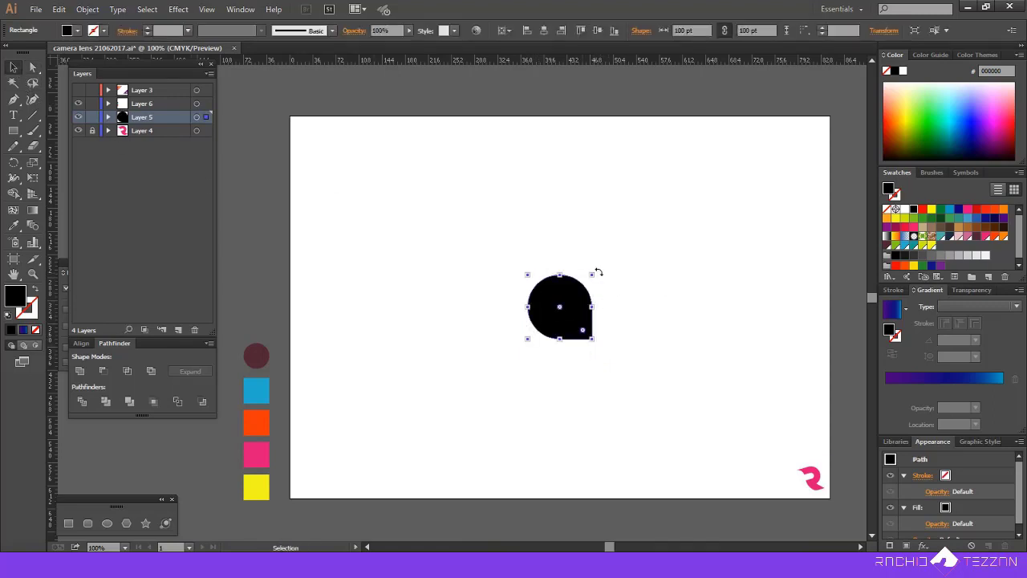
pyautogui.moveTo(596, 271); pyautogui.dragTo(436, 275)
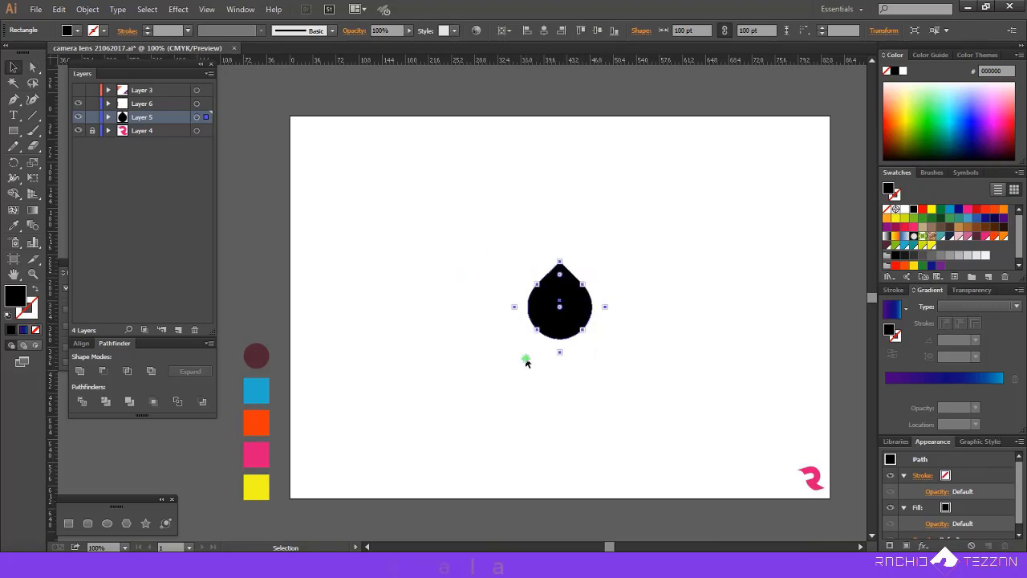
pyautogui.click(569, 358)
# Swap the teardrop's fill and stroke so it has a black outline and no fill.
pyautogui.scroll(1, 569, 358)
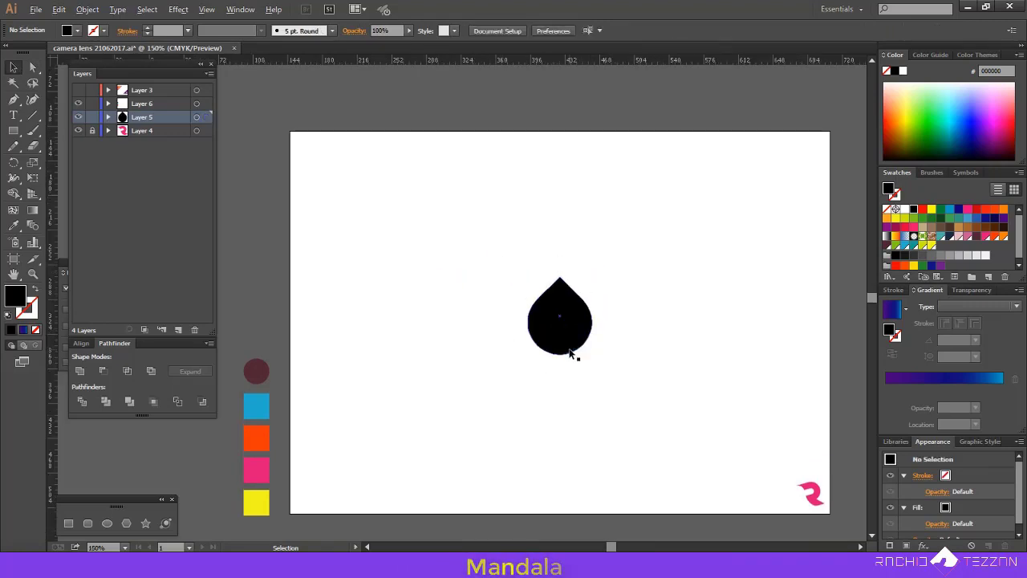
pyautogui.scroll(1, 570, 355)
pyautogui.scroll(-4, 568, 347)
pyautogui.click(557, 262)
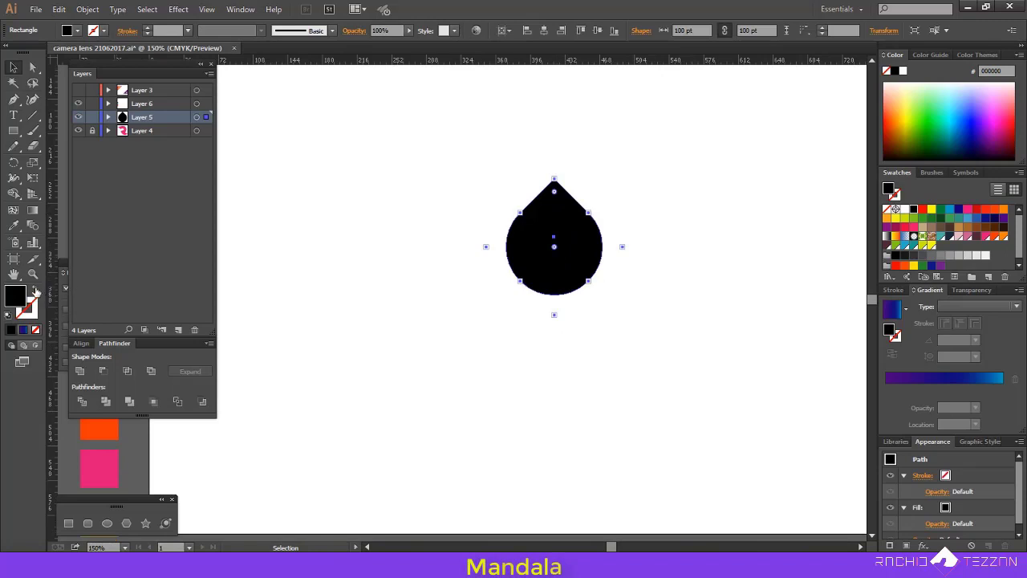
pyautogui.click(35, 291)
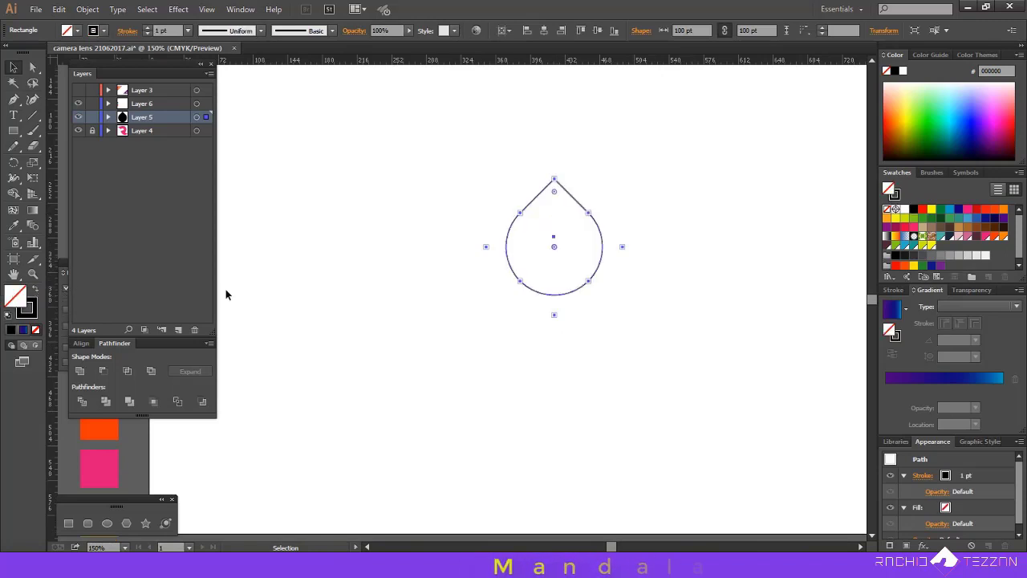
# Create a 20 pt circle and centre it horizontally and vertically on the artboard.
pyautogui.click(109, 523)
pyautogui.click(557, 347)
pyautogui.click(506, 315)
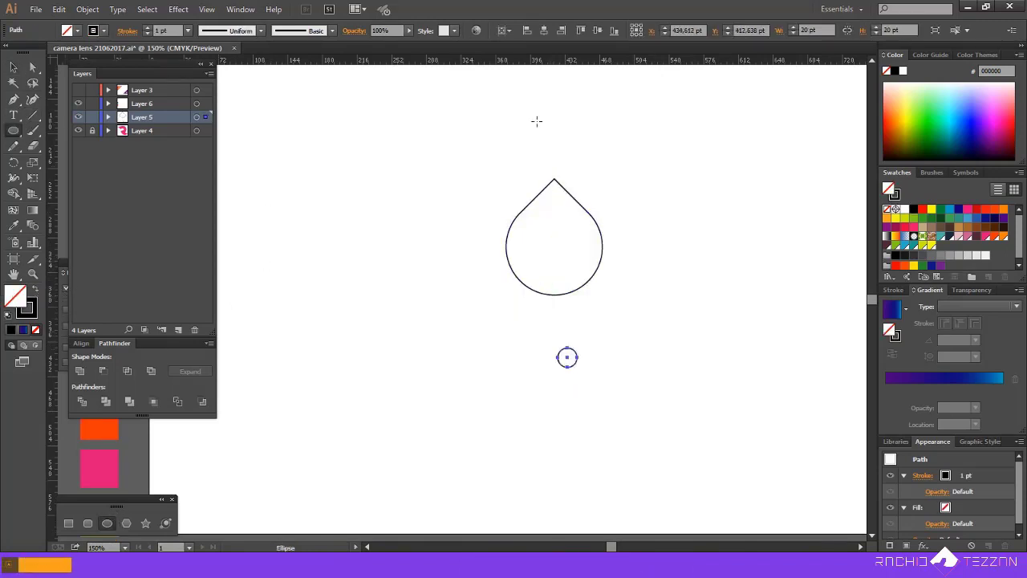
pyautogui.click(544, 30)
pyautogui.click(598, 30)
# Move the small circle straight down so its centre sits on the teardrop's lowest edge point.
pyautogui.click(12, 69)
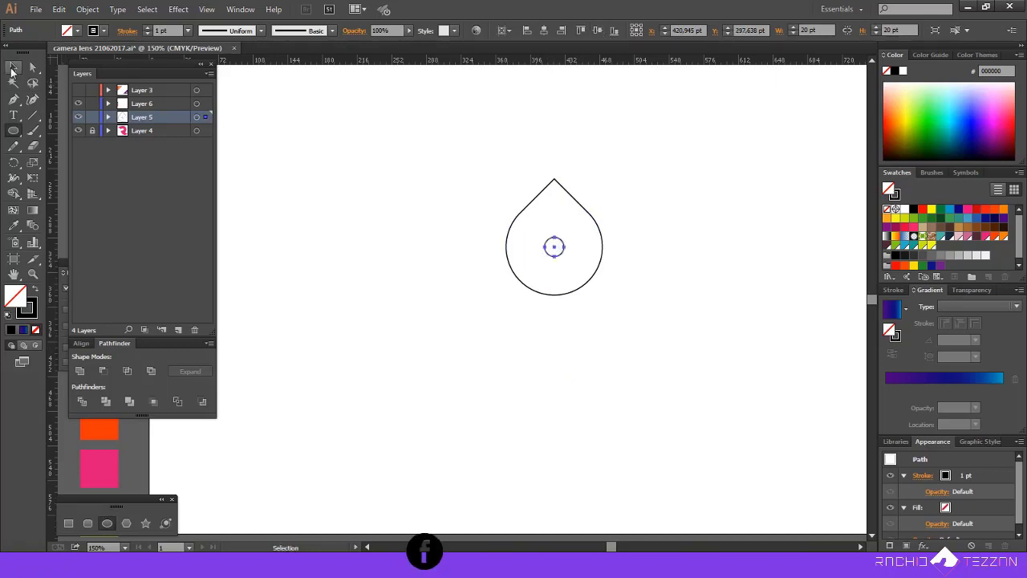
pyautogui.click(580, 292)
pyautogui.moveTo(555, 257); pyautogui.dragTo(554, 307)
pyautogui.click(602, 248)
pyautogui.click(558, 363)
# Enlarge the small circle evenly from its centre to about 38.5 pt and shift it down about 5 pt.
pyautogui.scroll(3, 559, 303)
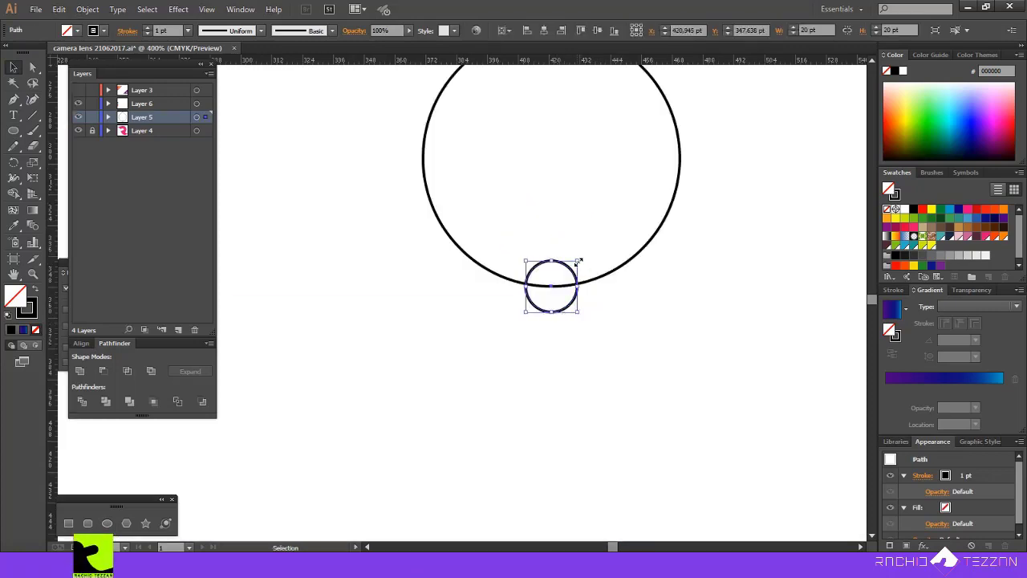
pyautogui.moveTo(578, 258); pyautogui.dragTo(602, 223)
pyautogui.click(581, 332)
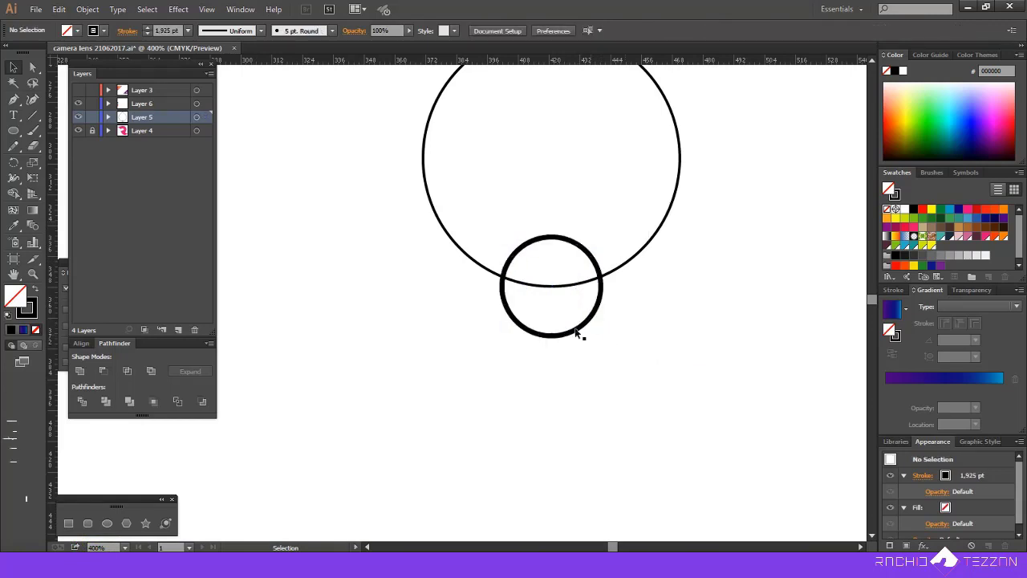
pyautogui.moveTo(574, 342); pyautogui.dragTo(574, 353)
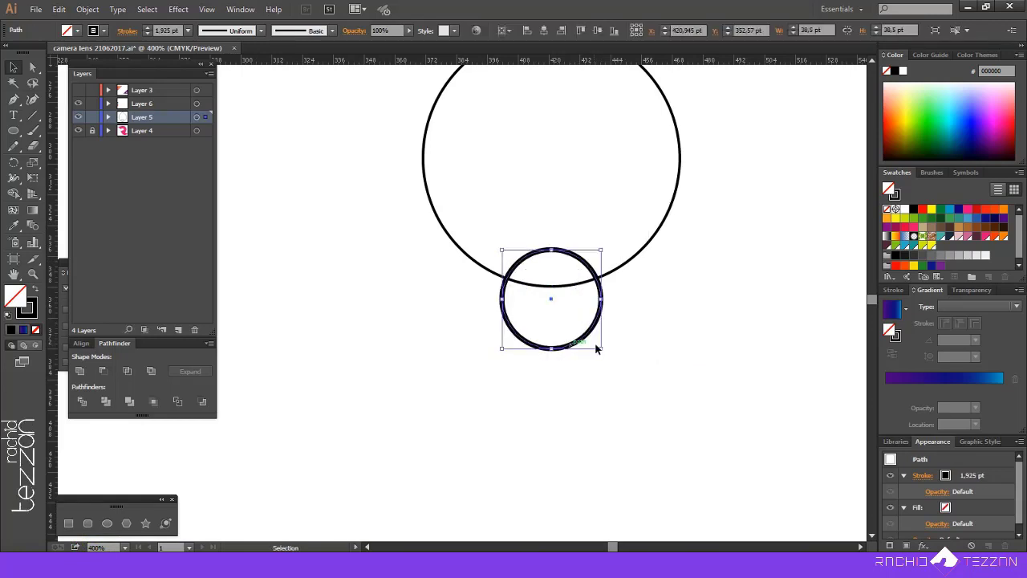
# Make a copy of the teardrop rotated 30° around the small circle's centre.
pyautogui.click(646, 247)
pyautogui.press('r')
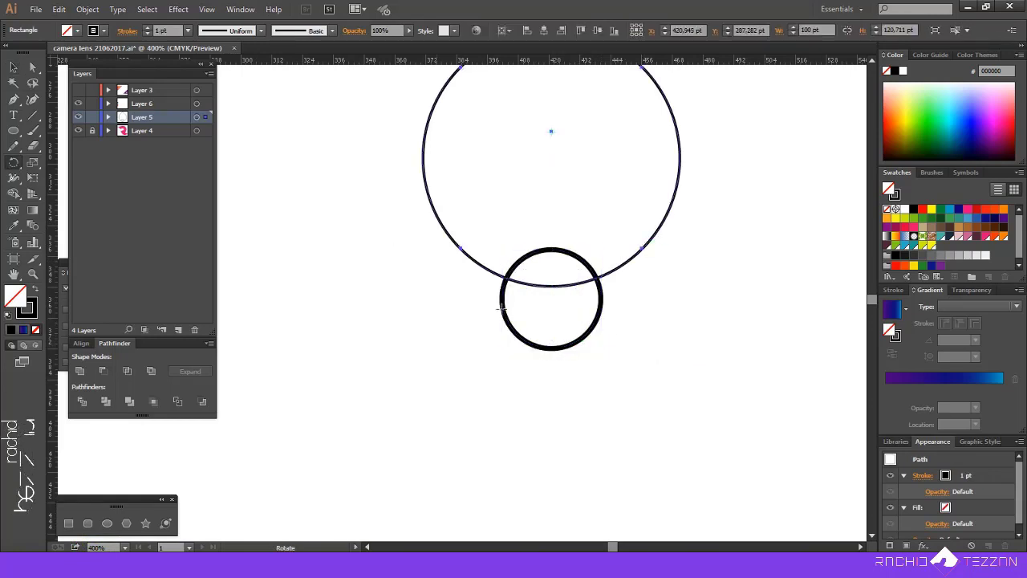
pyautogui.keyDown('alt'); pyautogui.click(552, 299); pyautogui.keyUp('alt')
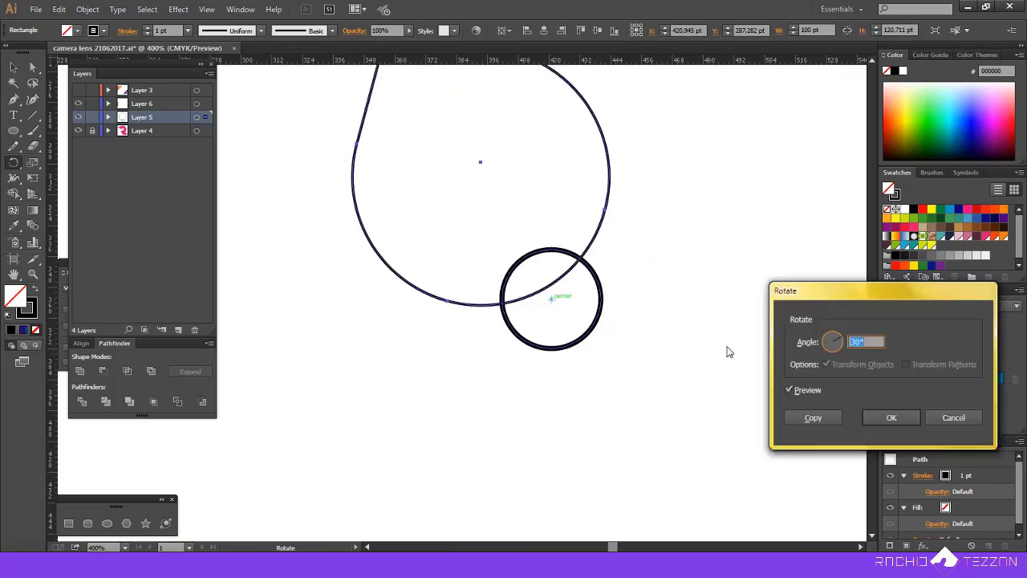
pyautogui.click(810, 418)
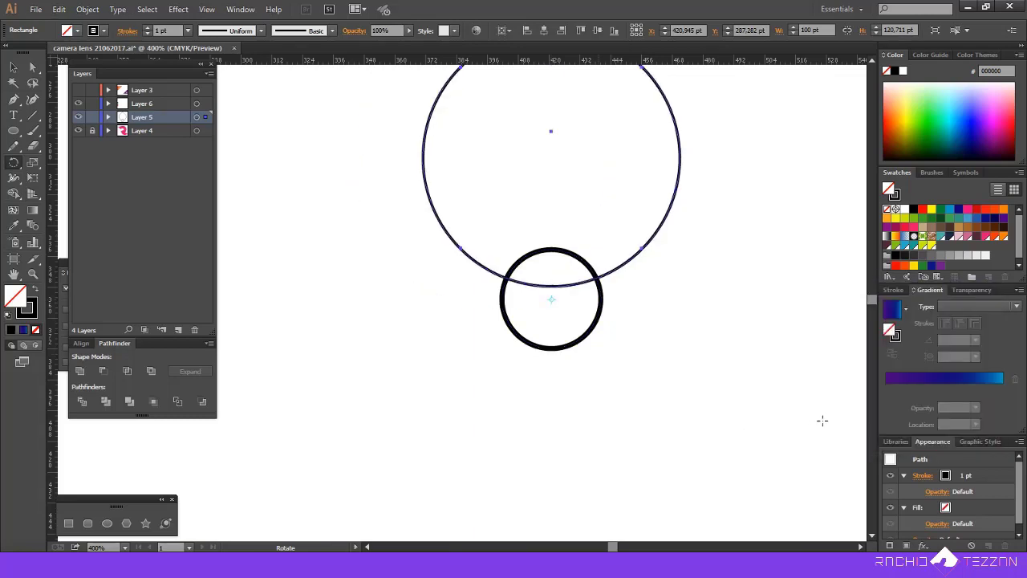
# Repeat the rotated copy around the small circle until twelve petals form a full ring.
pyautogui.hotkey('ctrl', 'd')
pyautogui.scroll(-2, 563, 291)
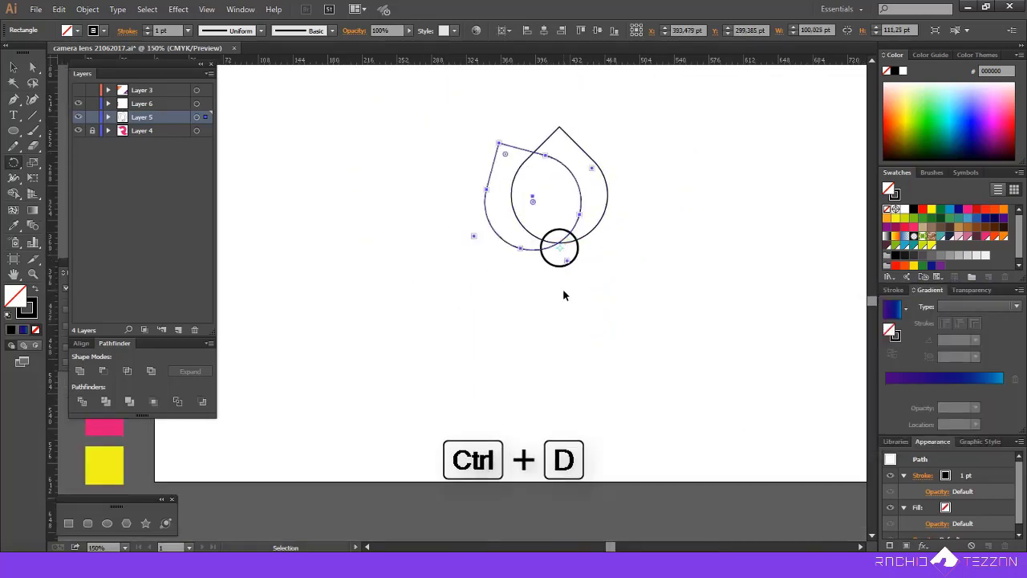
pyautogui.hotkey('ctrl', 'd')
pyautogui.hotkey('ctrl', 'd')
pyautogui.hotkey('ctrl', 'd')
pyautogui.hotkey('ctrl', 'd')
pyautogui.hotkey('ctrl', 'd')
pyautogui.hotkey('ctrl', 'd')
pyautogui.hotkey('ctrl', 'd')
pyautogui.hotkey('ctrl', 'd')
pyautogui.hotkey('ctrl', 'd')
pyautogui.hotkey('ctrl', 'd')
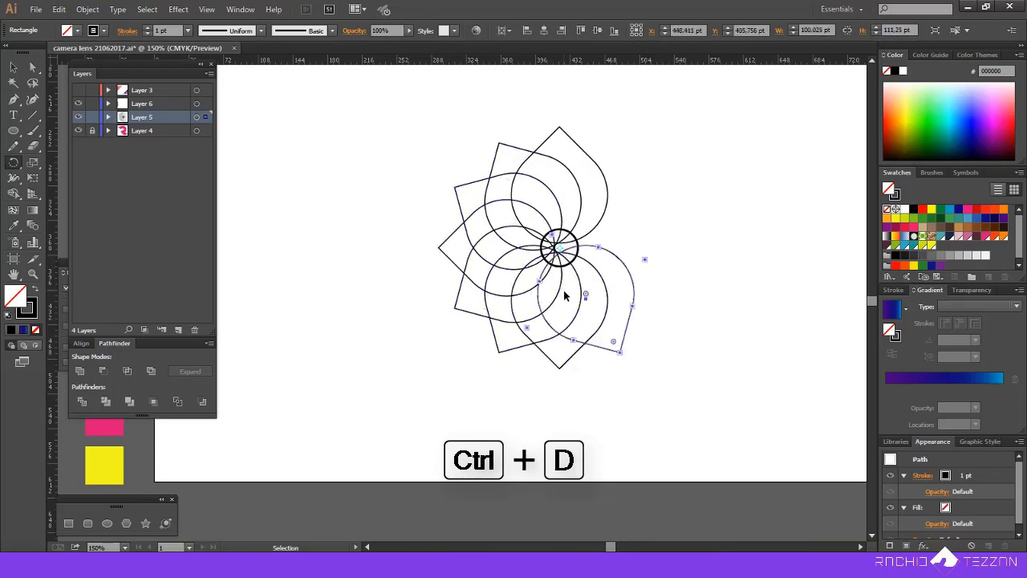
pyautogui.hotkey('ctrl', 'd')
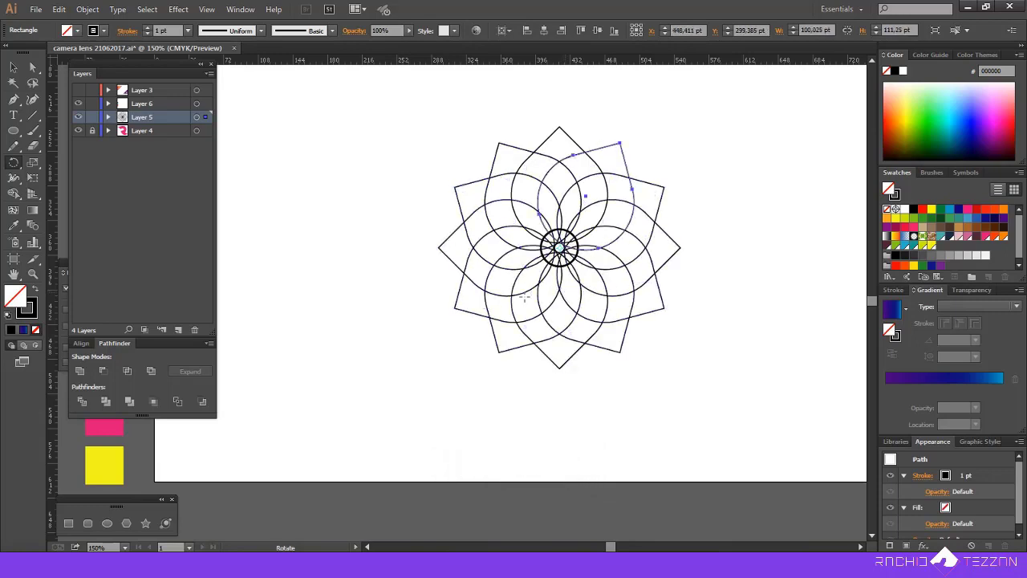
# Move the small centre circle out of the flower to the empty area at its upper right.
pyautogui.click(12, 70)
pyautogui.click(612, 274)
pyautogui.scroll(1, 570, 251)
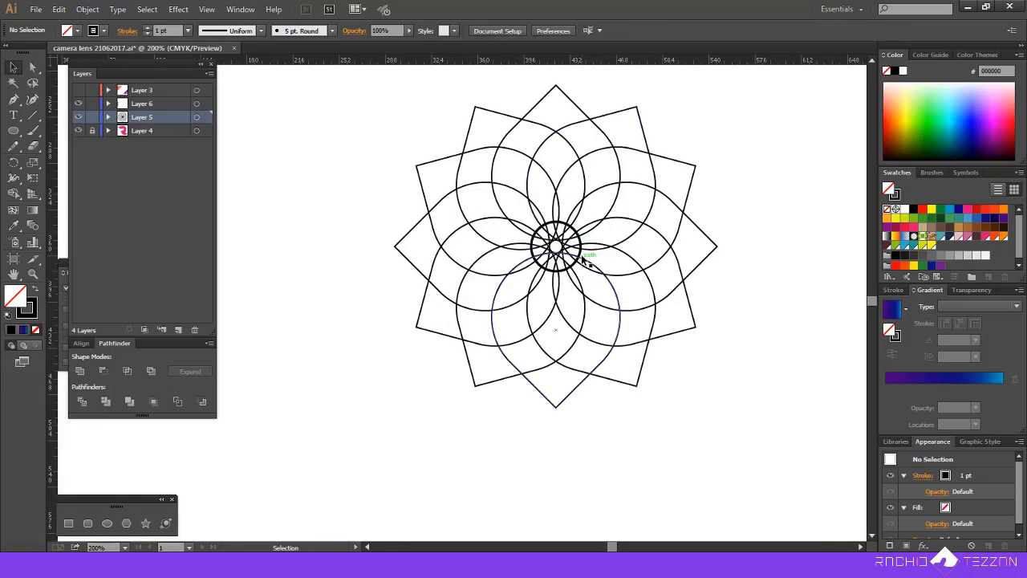
pyautogui.moveTo(579, 259); pyautogui.dragTo(810, 166)
pyautogui.scroll(2, 387, 156)
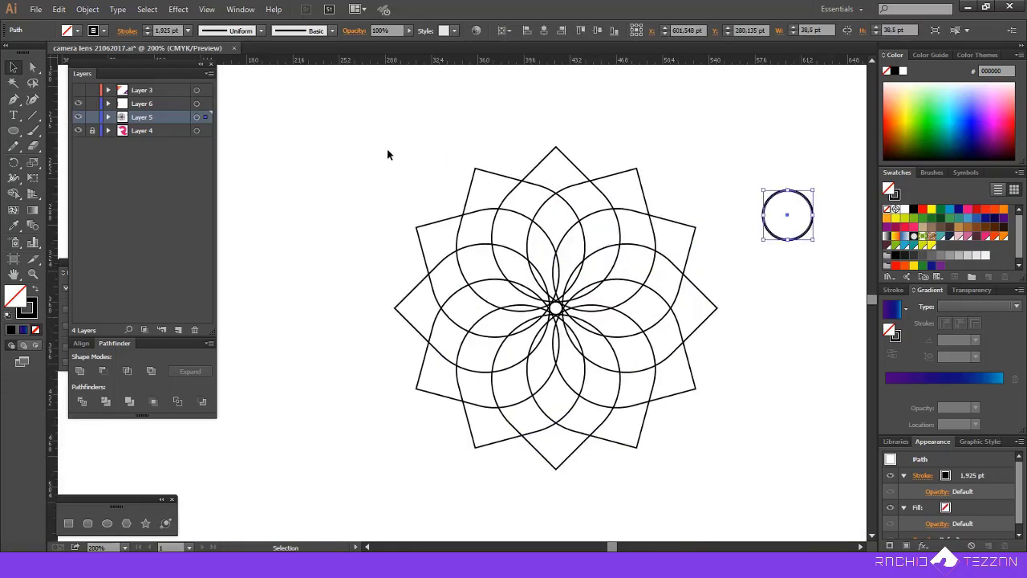
# Select all the flower's petals and set their stroke weight to 5 pt.
pyautogui.moveTo(389, 151); pyautogui.dragTo(688, 493)
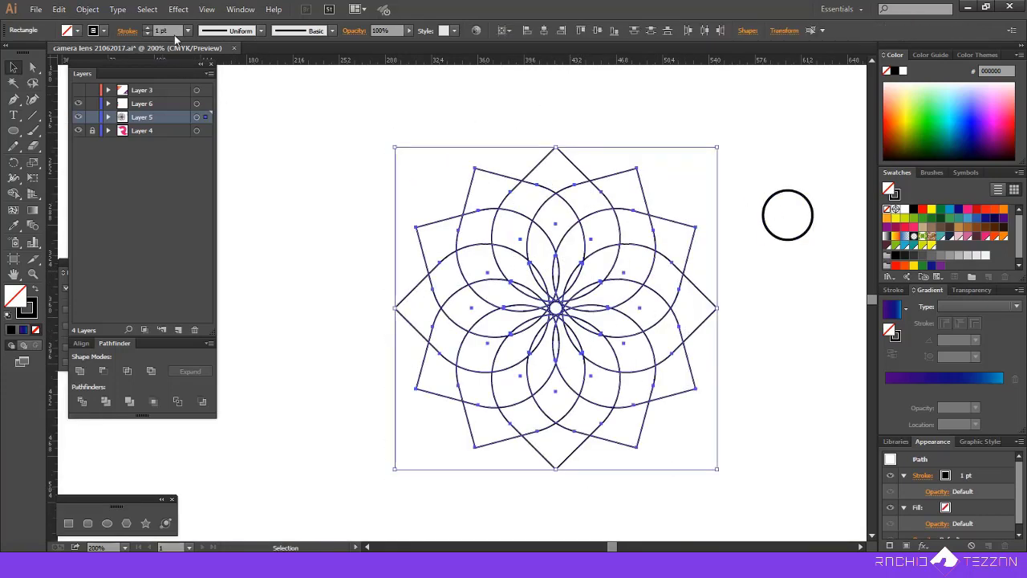
pyautogui.write('5')
pyautogui.press('Return')
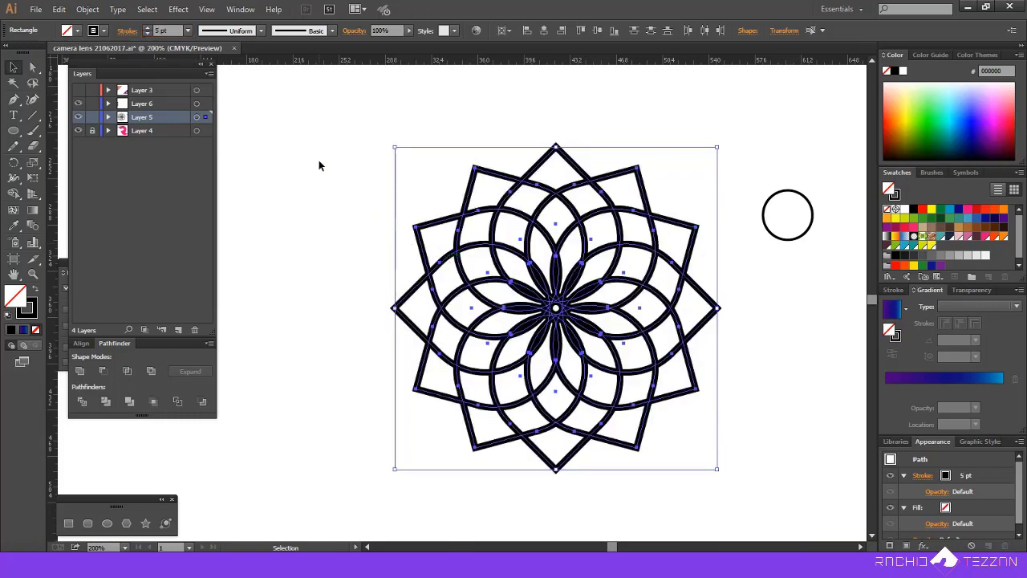
# Try aligning the petals' strokes to the inside, and settle on aligning them to the outside.
pyautogui.click(126, 33)
pyautogui.click(64, 98)
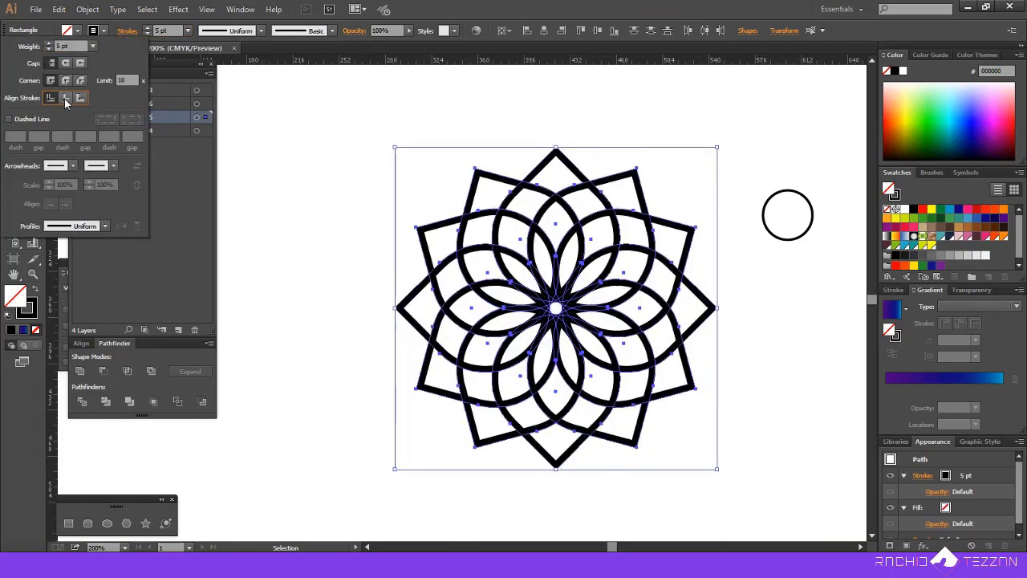
pyautogui.click(80, 98)
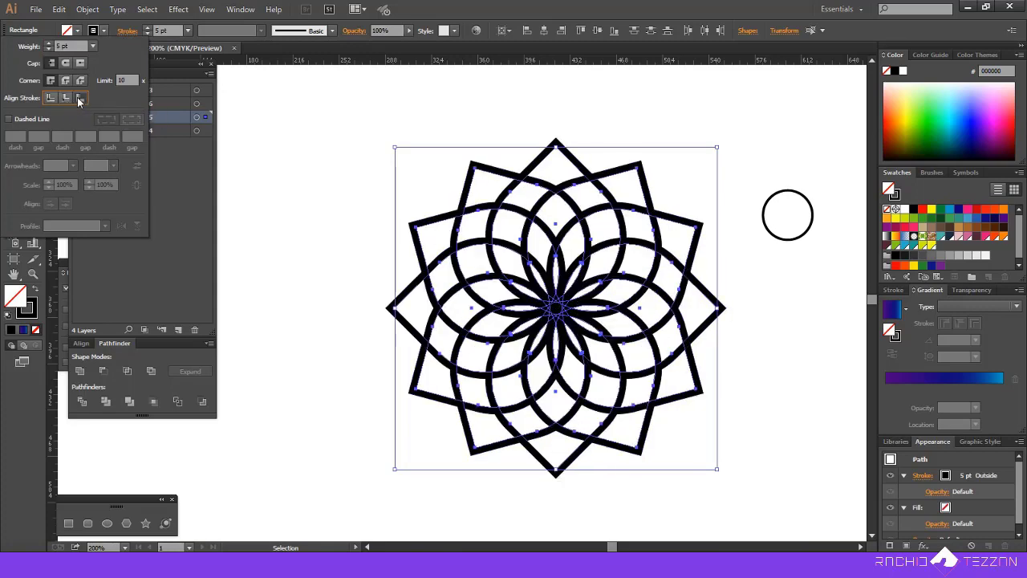
pyautogui.click(91, 10)
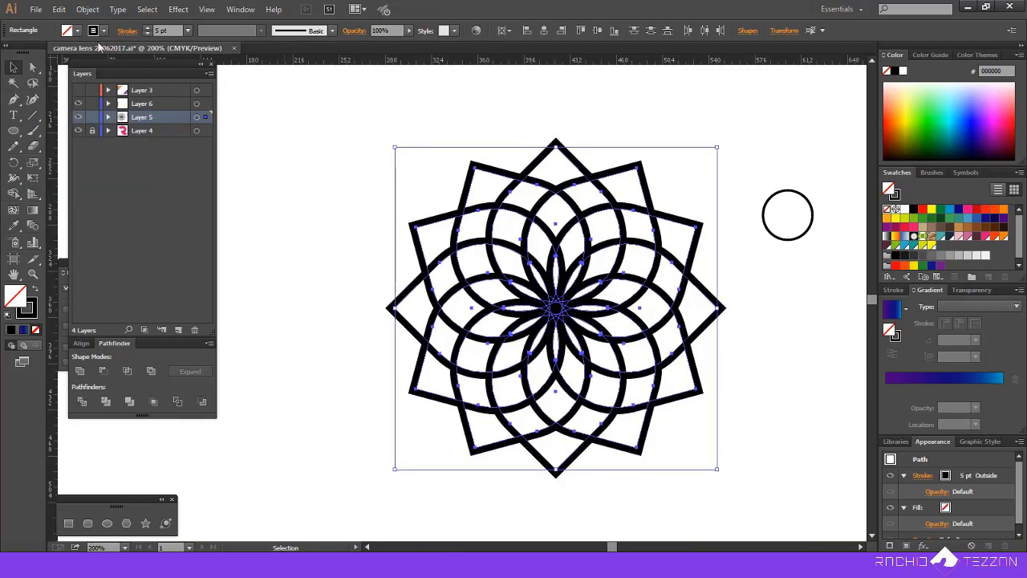
# Convert the selected petals' strokes into filled shapes with Outline Stroke.
pyautogui.click(88, 10)
pyautogui.moveTo(160, 271)
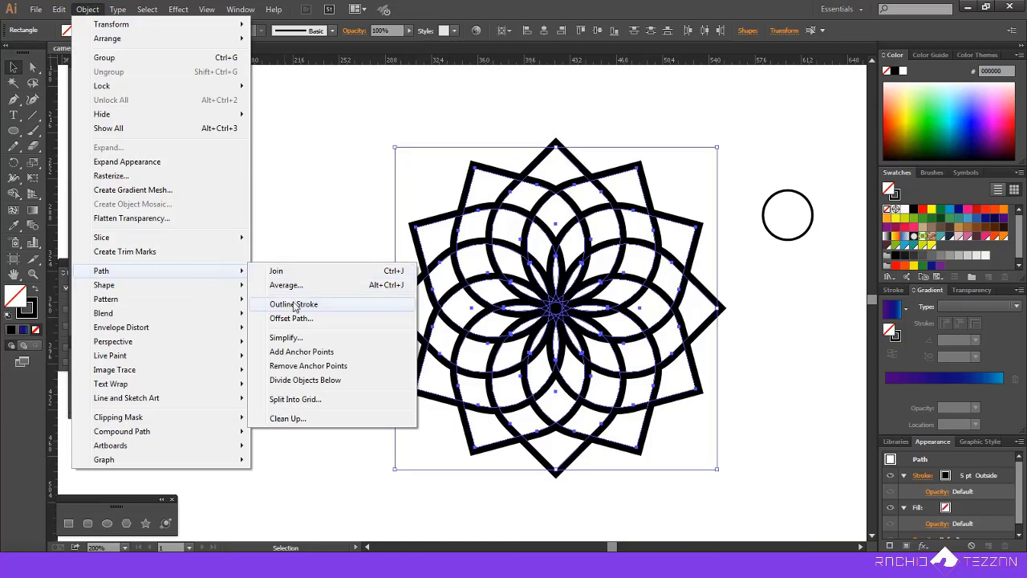
pyautogui.click(294, 304)
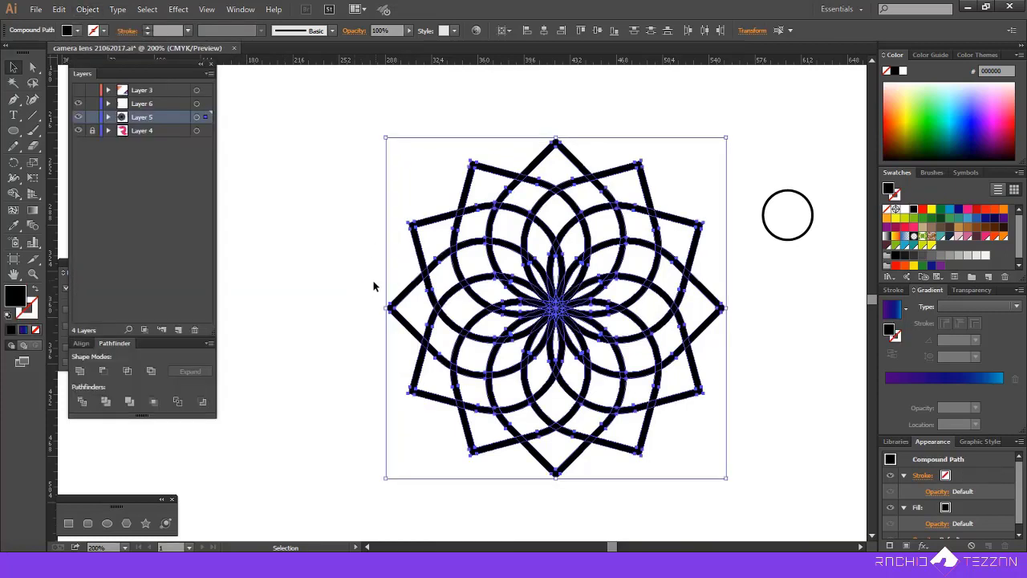
# Start Shape Builder with a red fill and merge the flower's outer band segments across their crossings, starting at the upper-left and left petals.
pyautogui.click(19, 194)
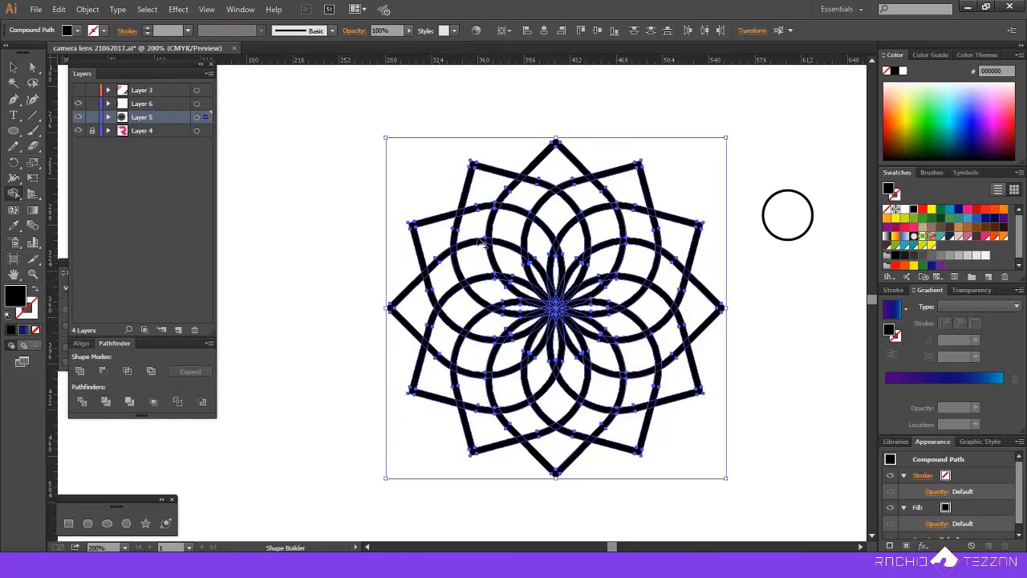
pyautogui.press('Right')
pyautogui.scroll(3, 477, 245)
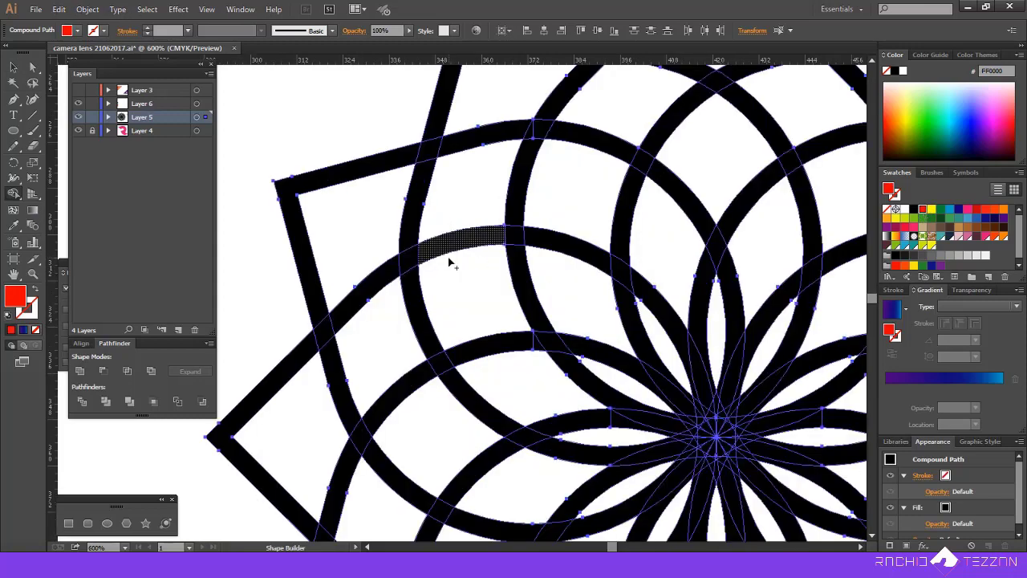
pyautogui.scroll(-3, 447, 259)
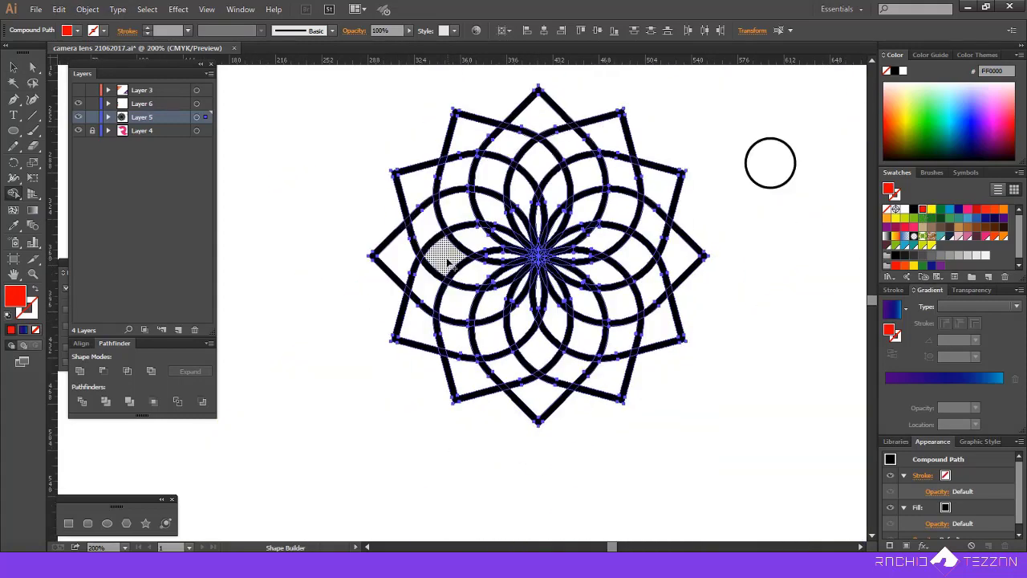
pyautogui.click(411, 233)
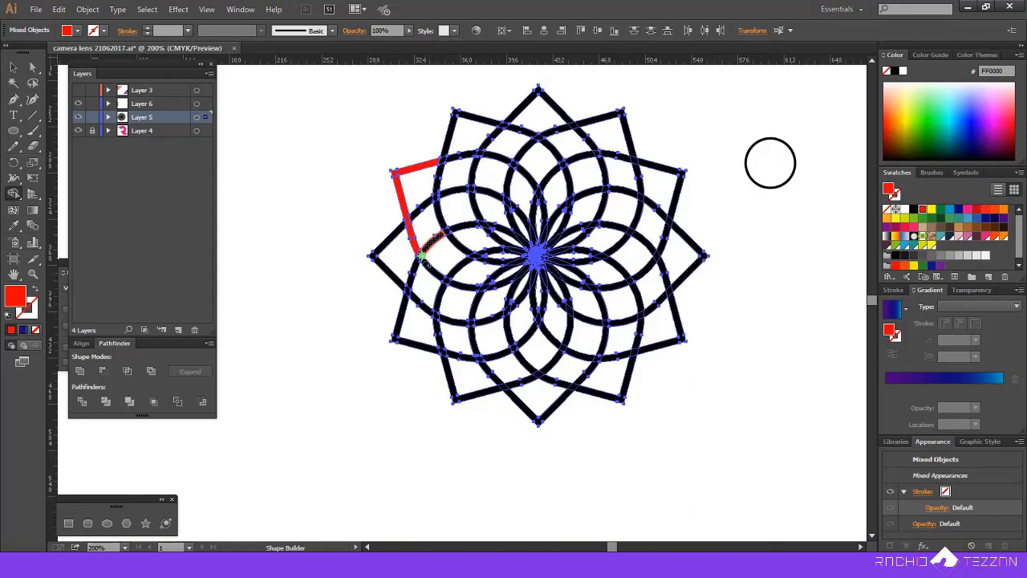
pyautogui.click(419, 262)
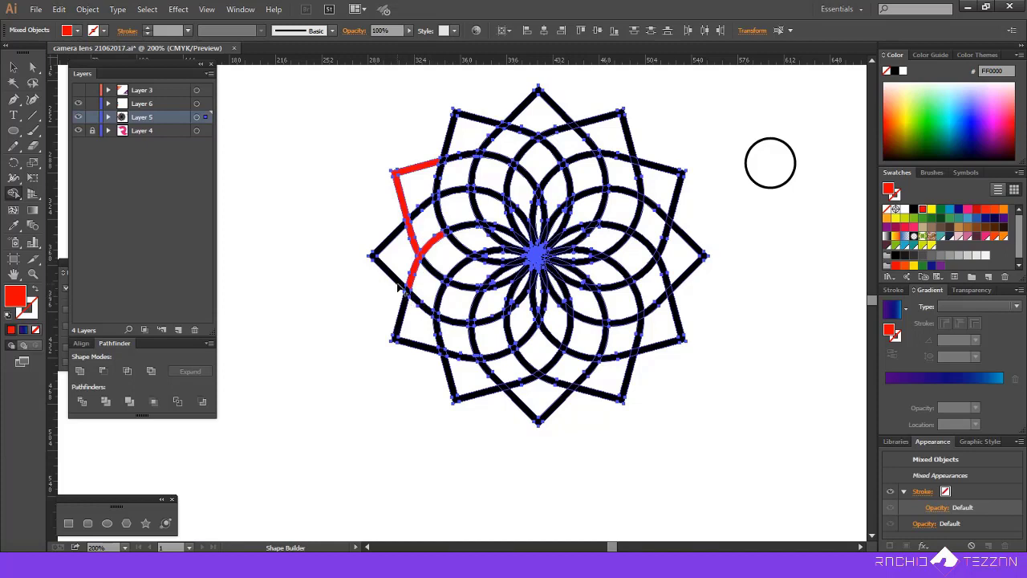
# Merge the outer band segments at the flower's left, lower-left and bottom petal tips into red over-under strips.
pyautogui.moveTo(403, 286); pyautogui.dragTo(422, 312)
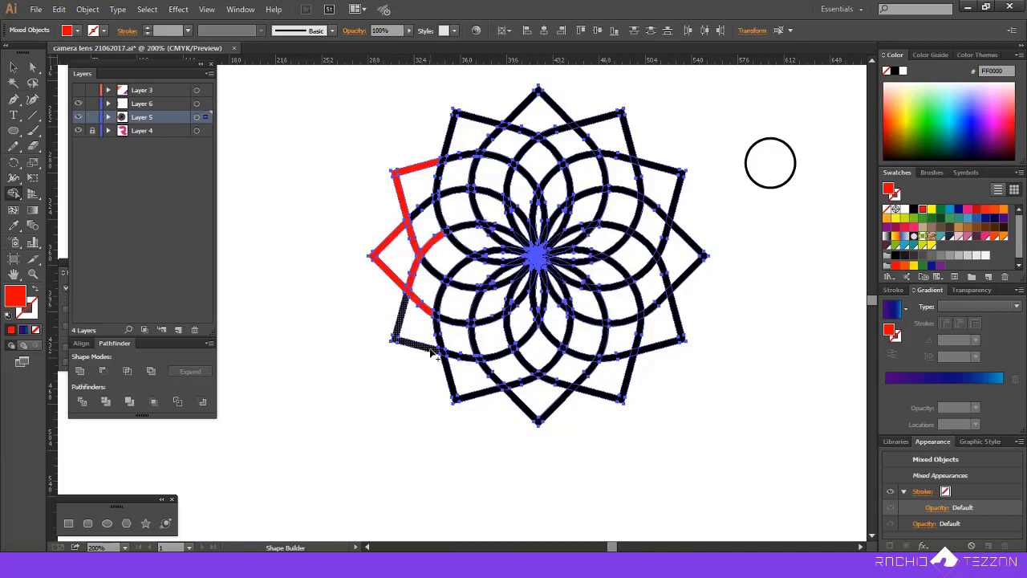
pyautogui.moveTo(499, 396); pyautogui.dragTo(503, 391)
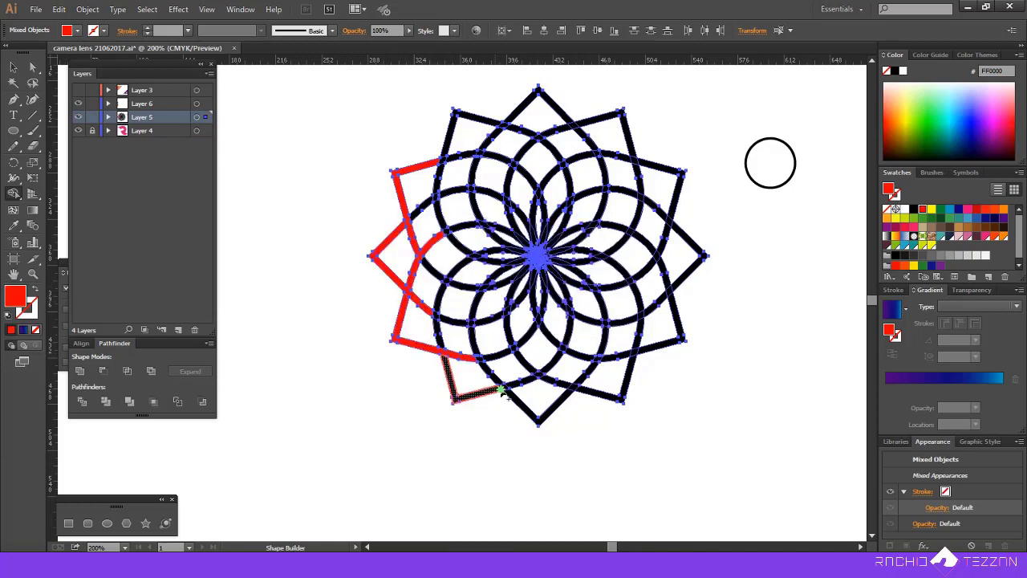
pyautogui.click(567, 397)
pyautogui.click(578, 388)
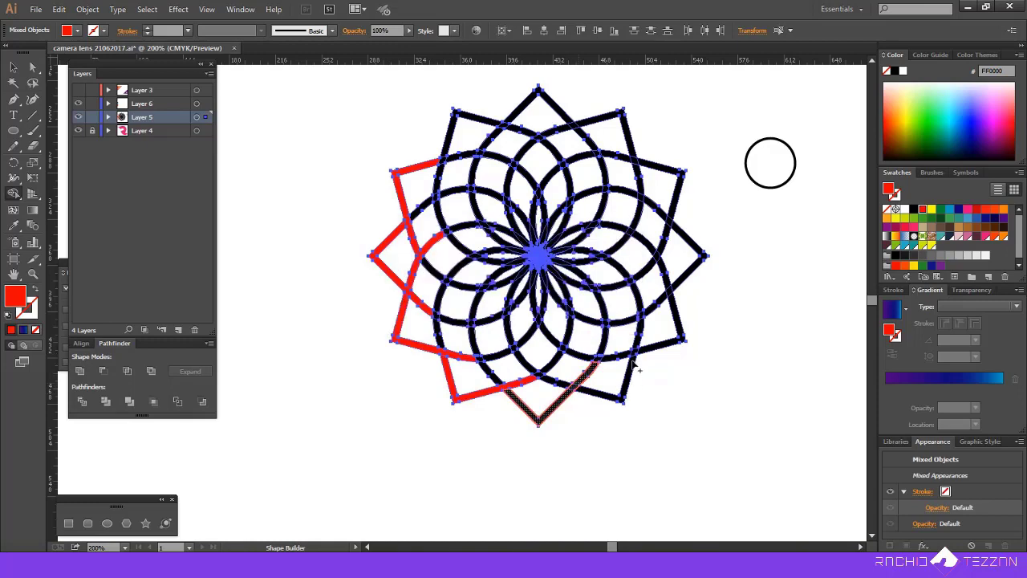
# Merge the outer band segments around the flower's right side and top into red strips, undoing the merge that catches an enclosed gap.
pyautogui.click(636, 355)
pyautogui.moveTo(672, 297); pyautogui.dragTo(667, 285)
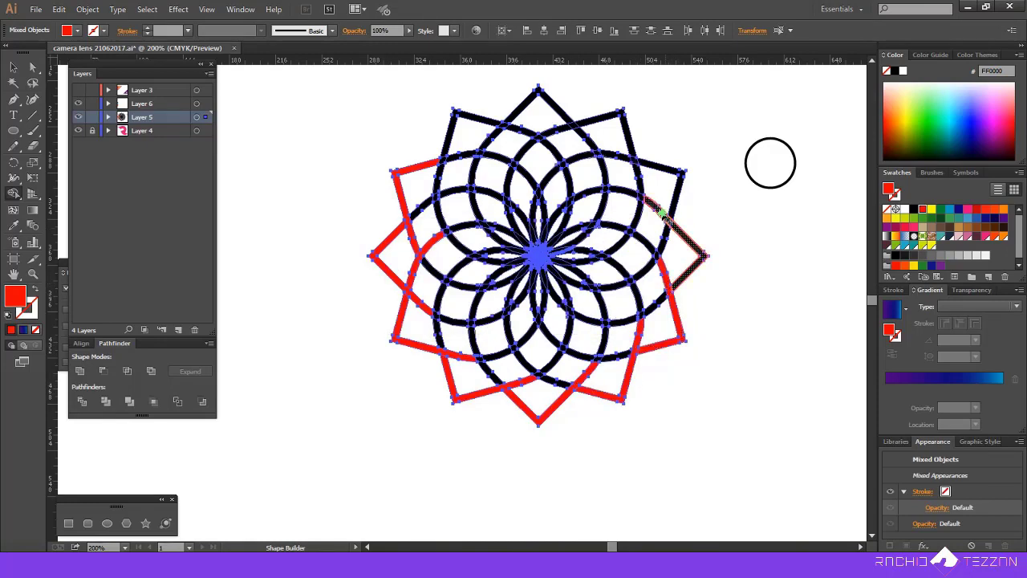
pyautogui.click(666, 225)
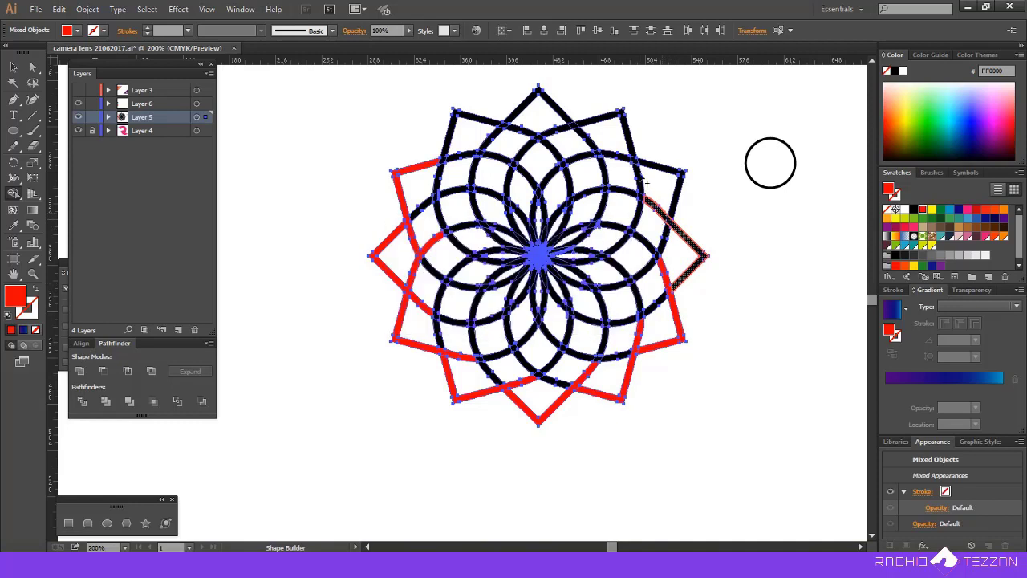
pyautogui.click(593, 129)
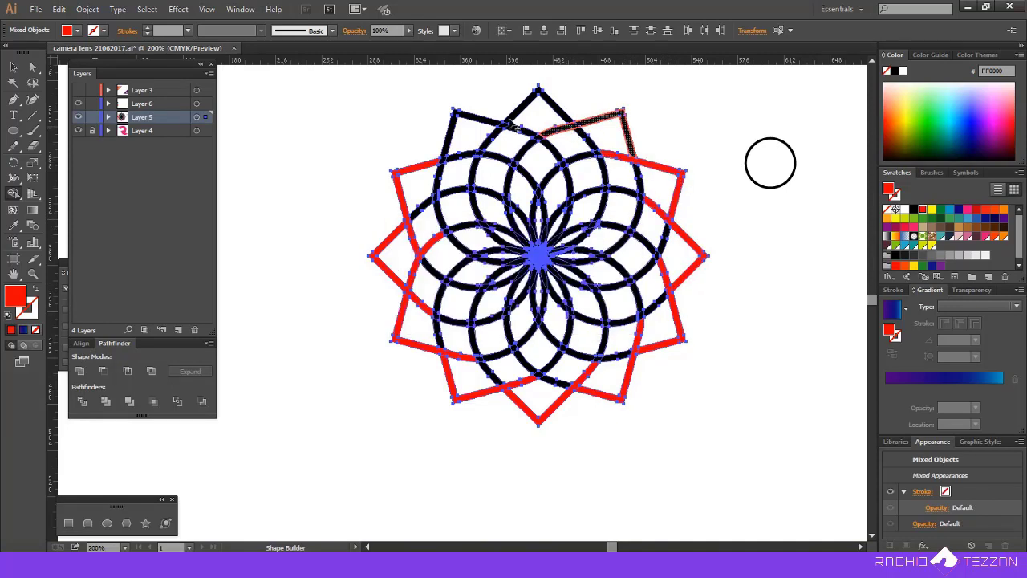
pyautogui.moveTo(500, 132); pyautogui.dragTo(502, 134)
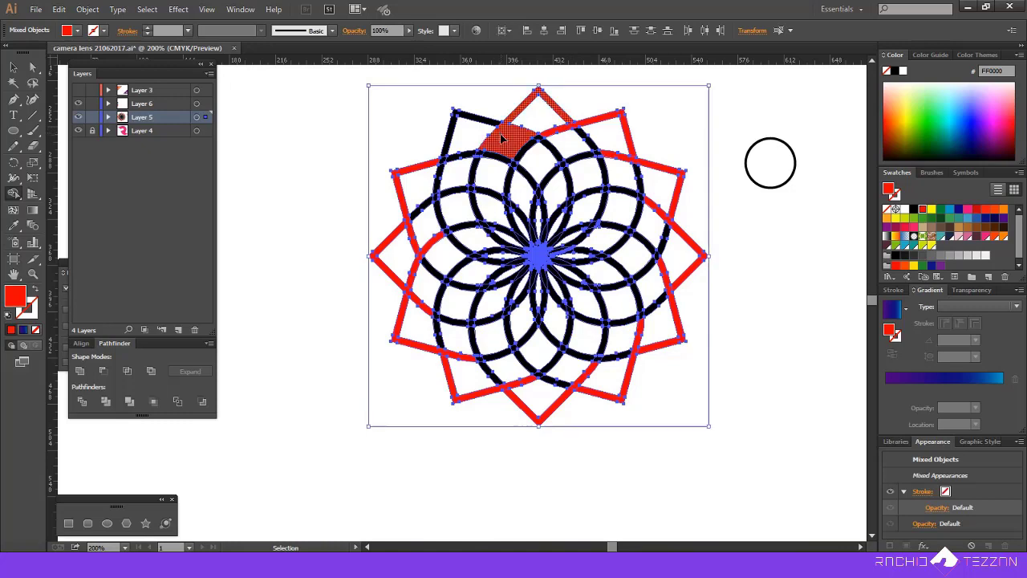
pyautogui.hotkey('ctrl', 'z')
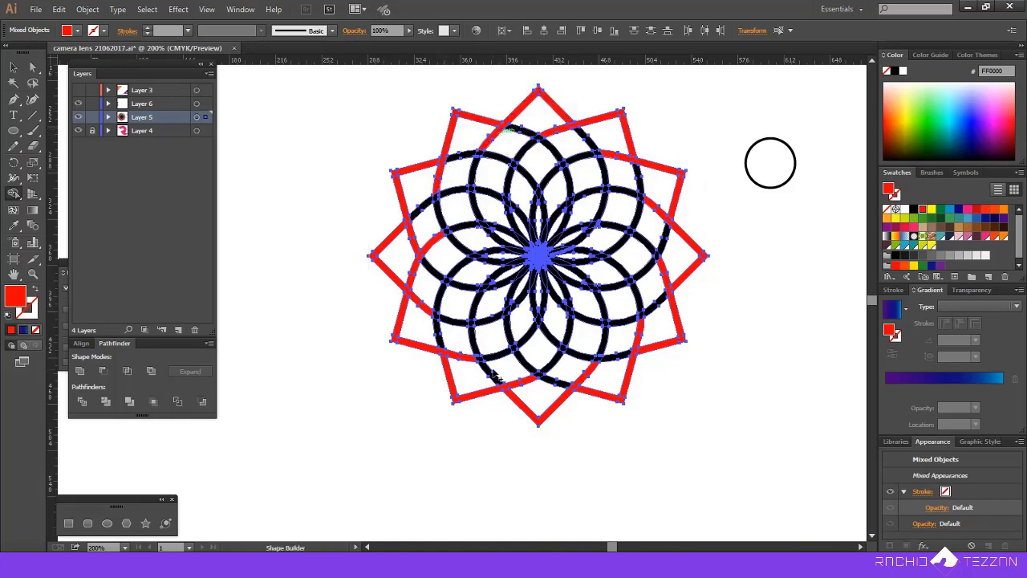
# Merge the second ring's black band segments across their crossings into red strips, from the flower's lower left around to its lower right.
pyautogui.scroll(3, 493, 368)
pyautogui.scroll(-1, 493, 368)
pyautogui.scroll(2, 454, 358)
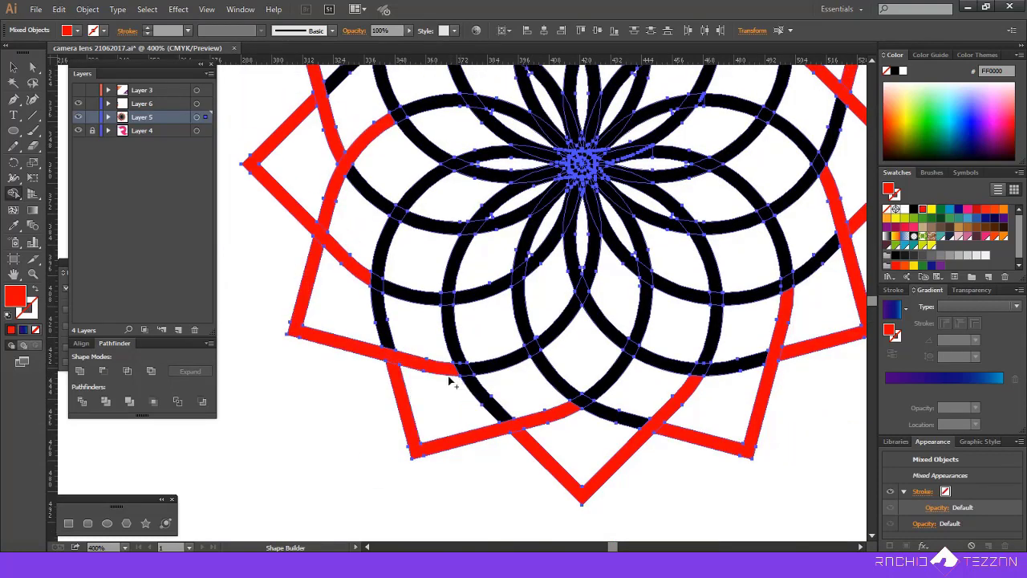
pyautogui.moveTo(382, 307); pyautogui.dragTo(385, 341)
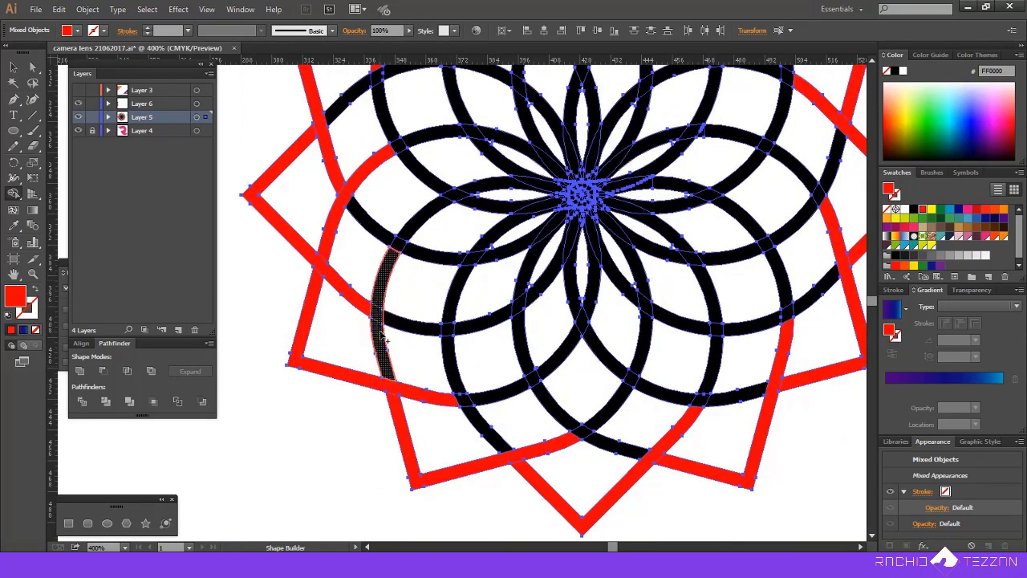
pyautogui.moveTo(454, 308); pyautogui.dragTo(453, 348)
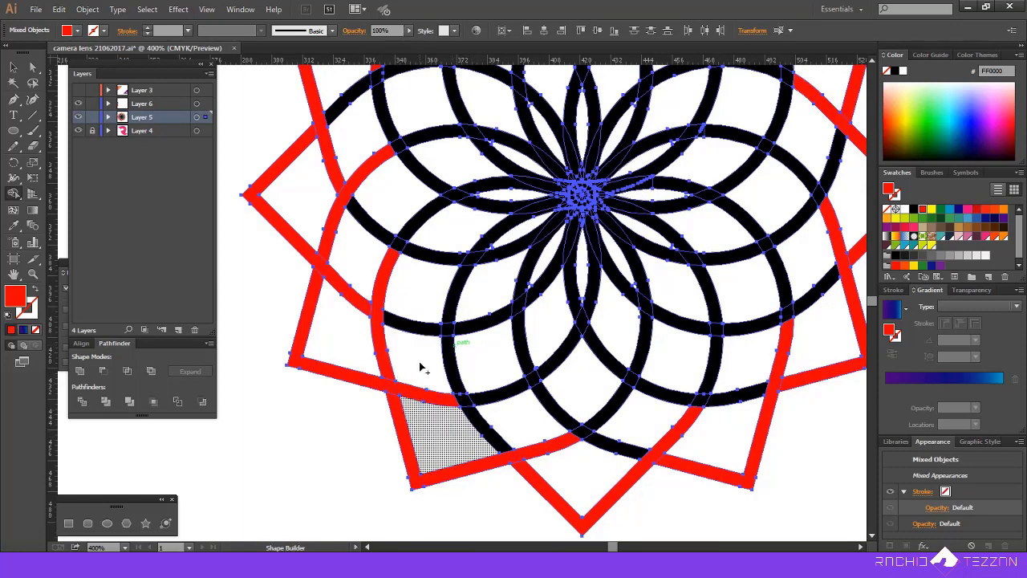
pyautogui.moveTo(456, 379); pyautogui.dragTo(473, 420)
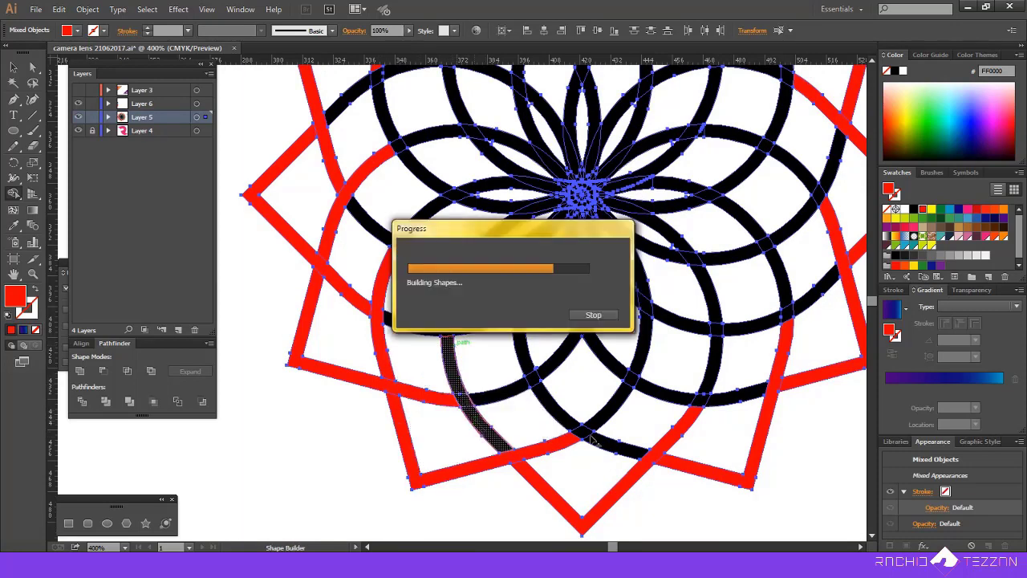
pyautogui.moveTo(569, 422); pyautogui.dragTo(586, 432)
pyautogui.click(586, 434)
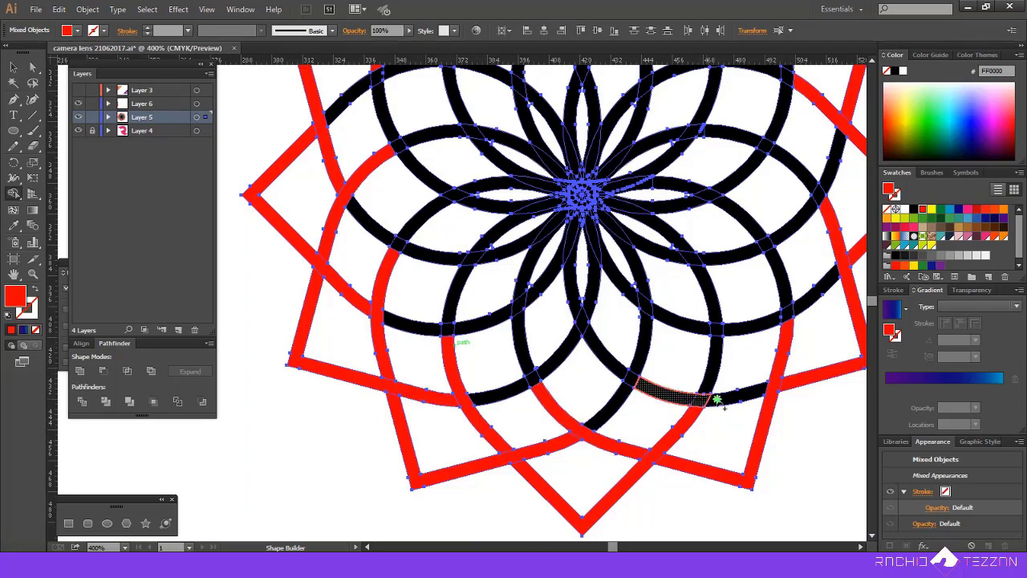
pyautogui.click(803, 310)
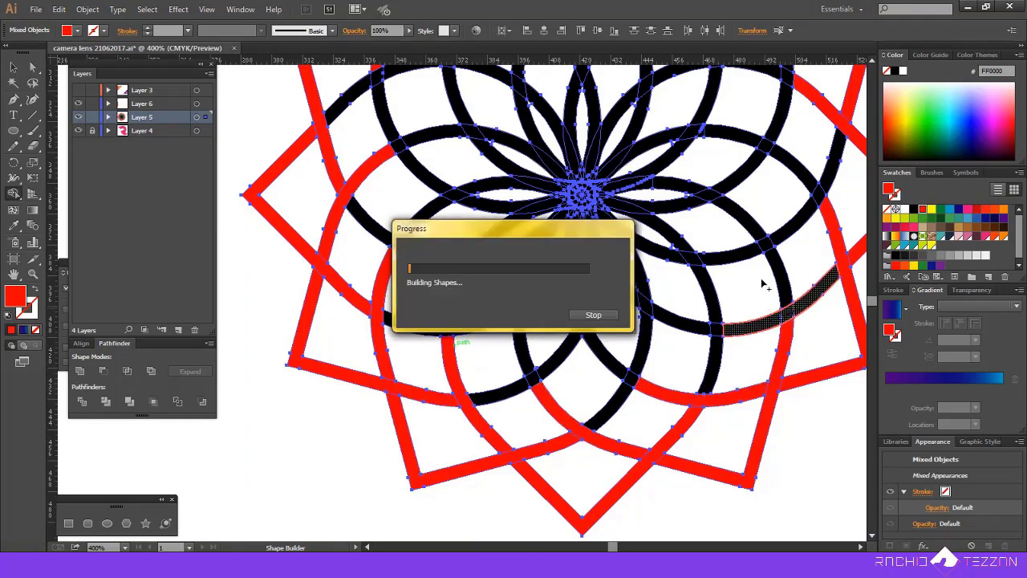
# Merge the second ring's remaining black segments into red strips along the flower's right side, top and upper left.
pyautogui.moveTo(764, 260); pyautogui.dragTo(678, 410)
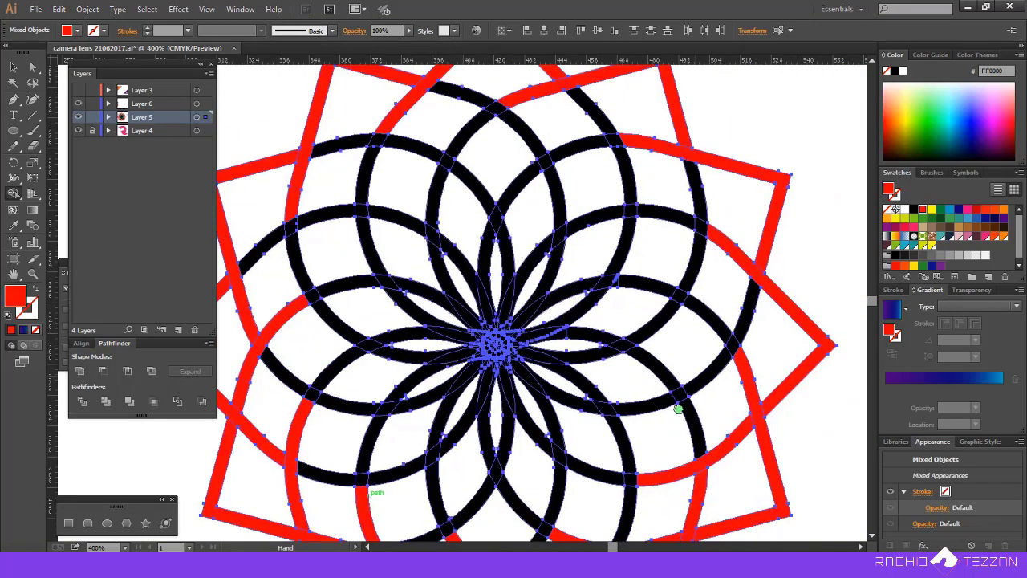
pyautogui.click(727, 357)
pyautogui.moveTo(700, 208); pyautogui.dragTo(700, 248)
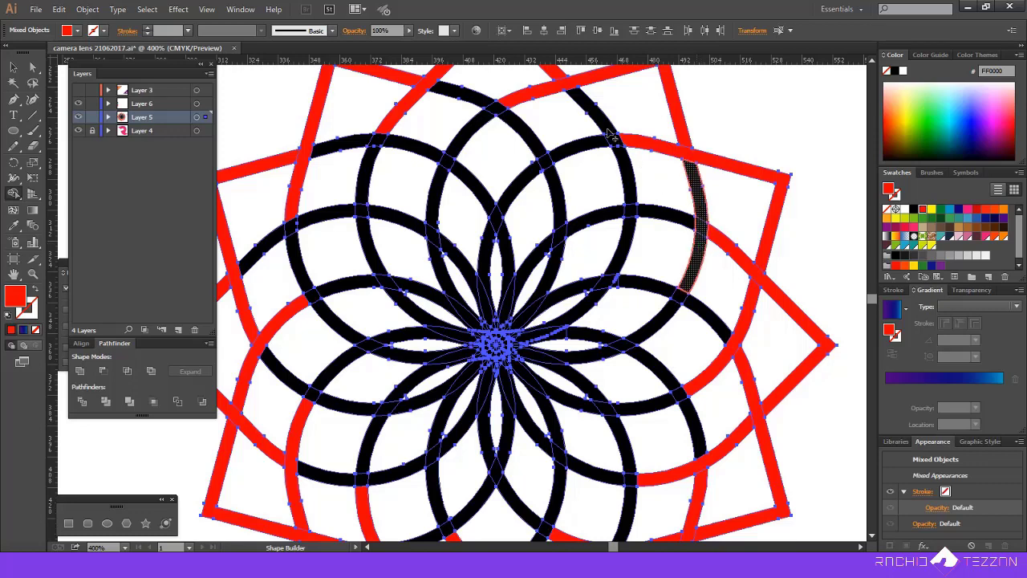
pyautogui.moveTo(612, 136); pyautogui.dragTo(614, 142)
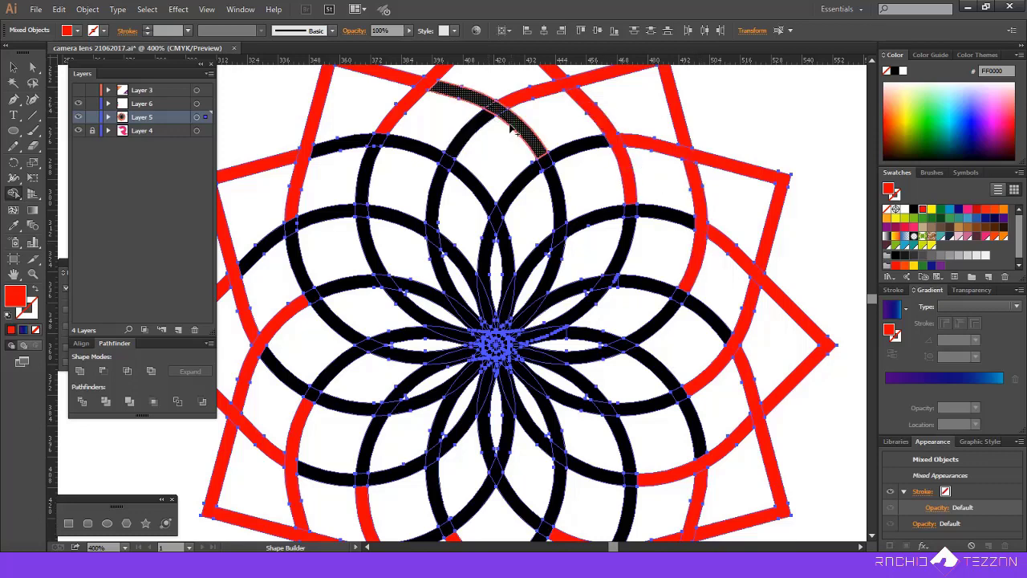
pyautogui.moveTo(360, 141); pyautogui.dragTo(403, 147)
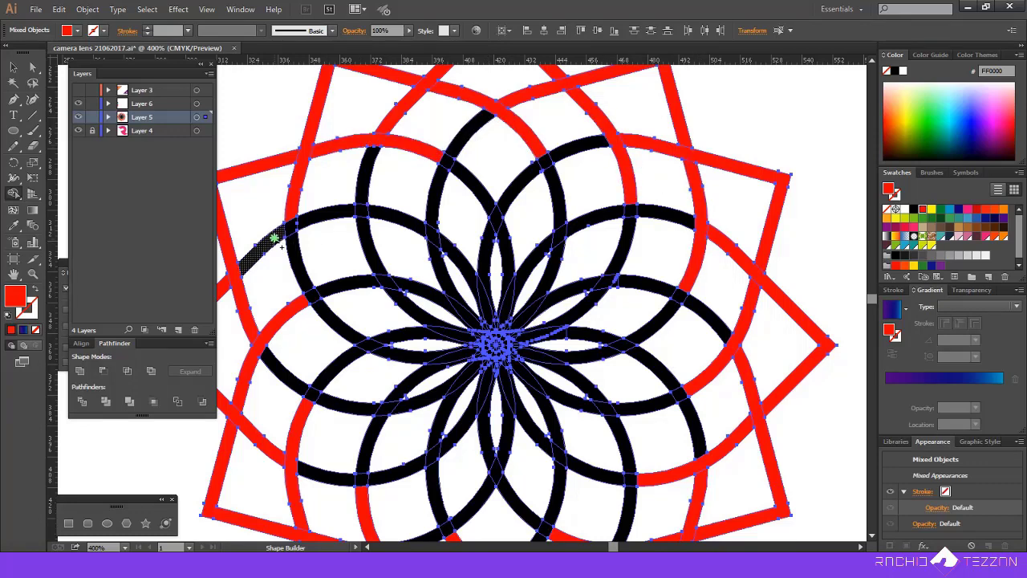
pyautogui.moveTo(275, 239)
pyautogui.mouseDown()
pyautogui.moveTo(318, 232)
pyautogui.moveTo(287, 230)
pyautogui.moveTo(304, 220)
pyautogui.mouseUp()
pyautogui.hotkey('ctrl', 'z')
pyautogui.press('space')
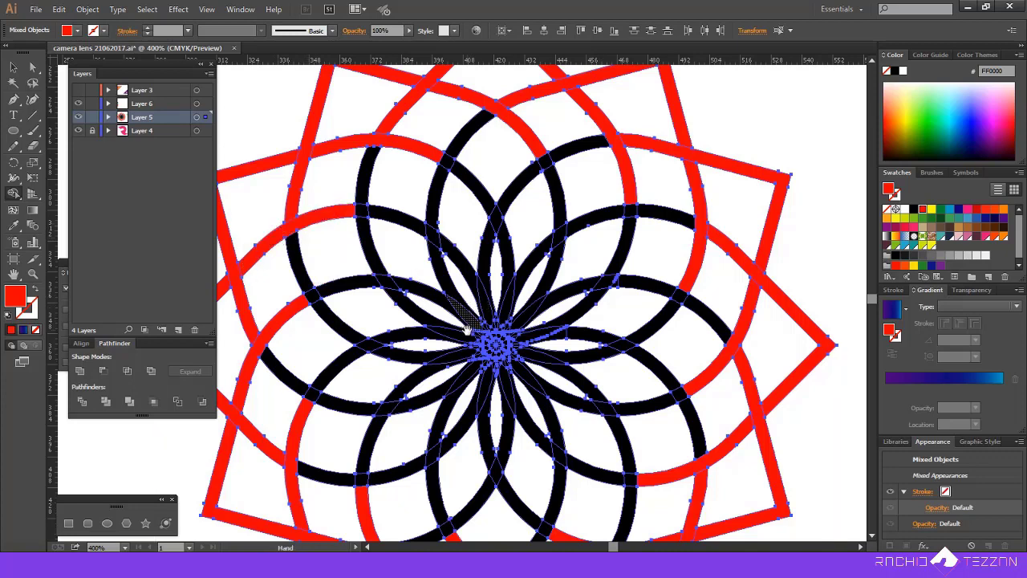
# Merge the third ring's black band segments across their crossings into red strips, from the flower's left side around to its bottom.
pyautogui.moveTo(467, 332); pyautogui.dragTo(508, 292)
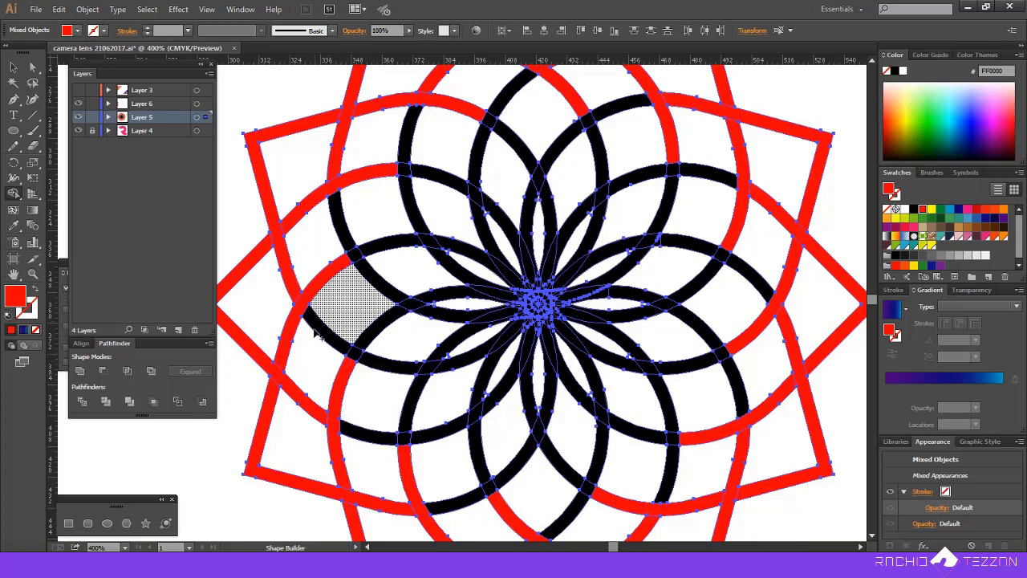
pyautogui.moveTo(354, 353); pyautogui.dragTo(371, 363)
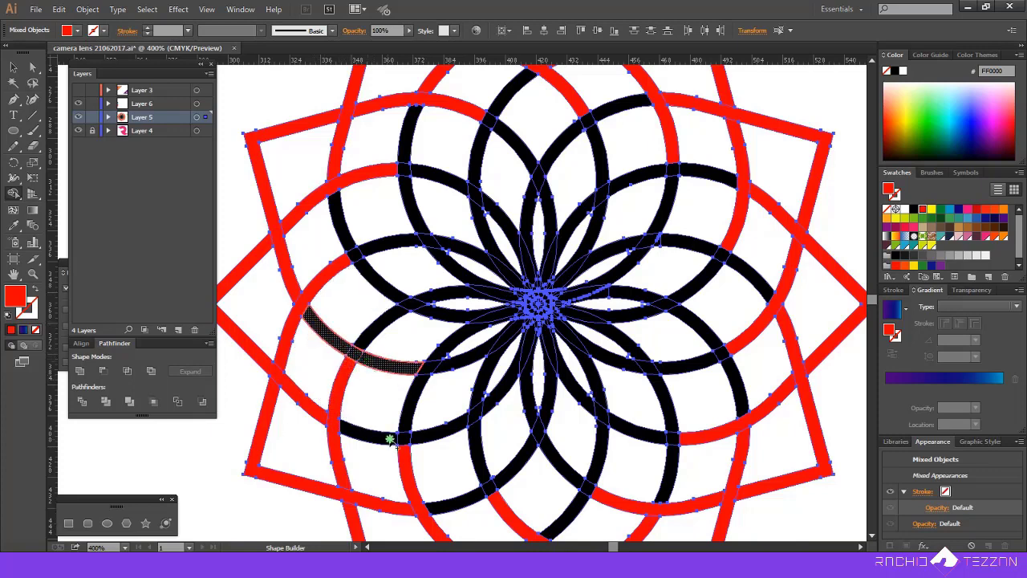
pyautogui.moveTo(390, 439); pyautogui.dragTo(422, 439)
pyautogui.moveTo(475, 495); pyautogui.dragTo(503, 482)
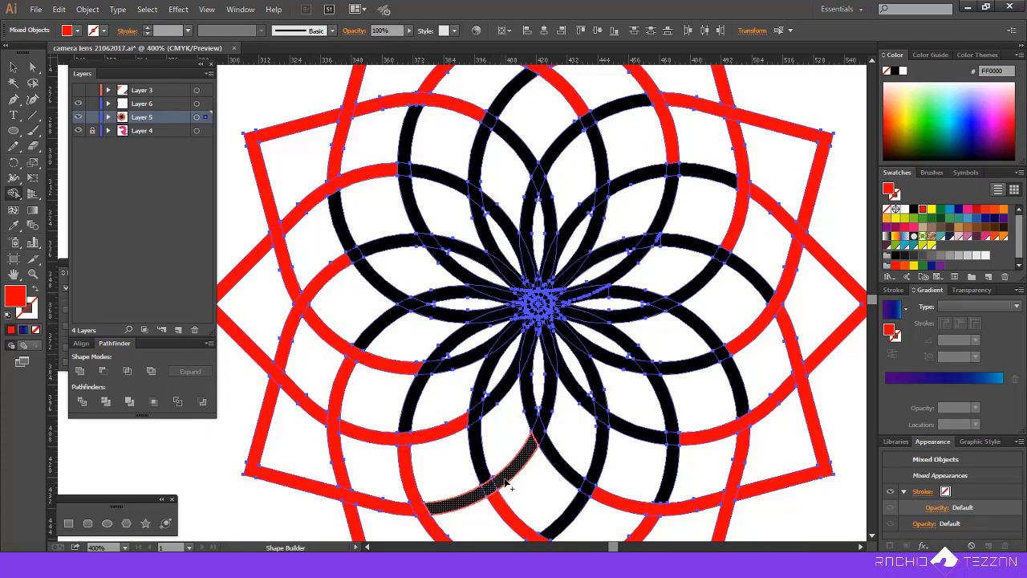
pyautogui.moveTo(575, 504); pyautogui.dragTo(595, 475)
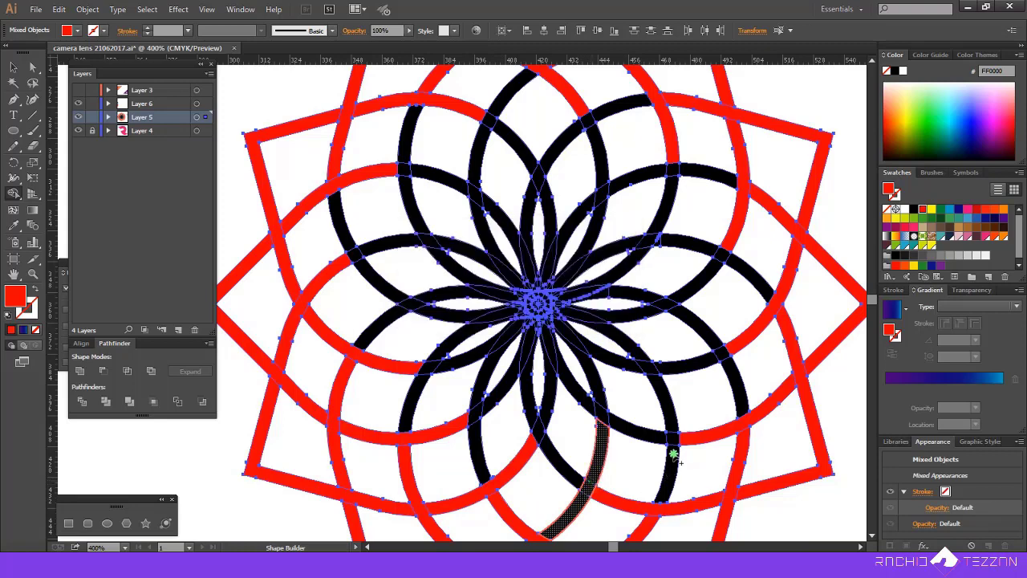
# Merge the third ring's remaining black segments into red strips along the flower's right side, top and upper left.
pyautogui.moveTo(728, 367); pyautogui.dragTo(716, 344)
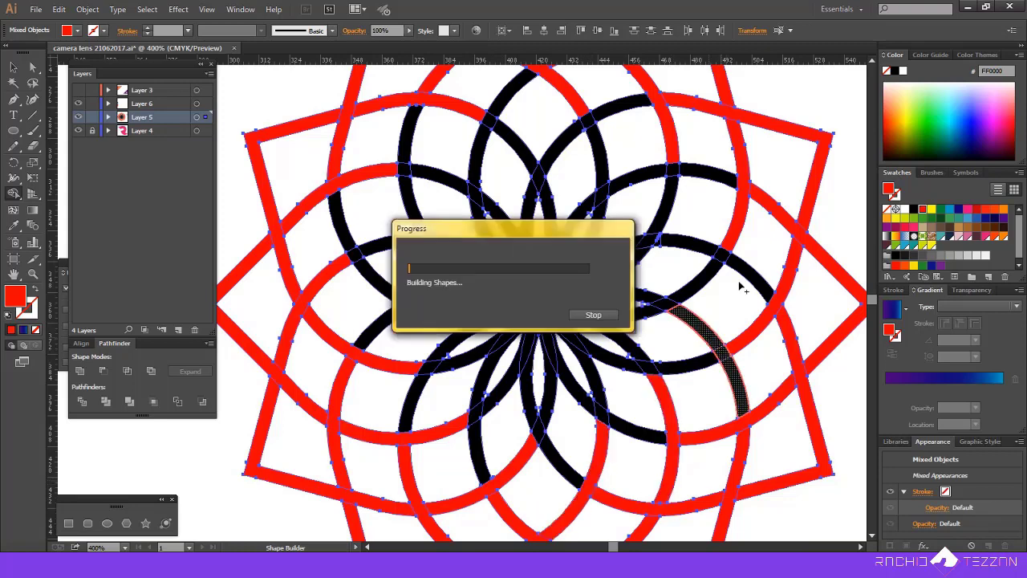
pyautogui.moveTo(691, 175); pyautogui.dragTo(653, 173)
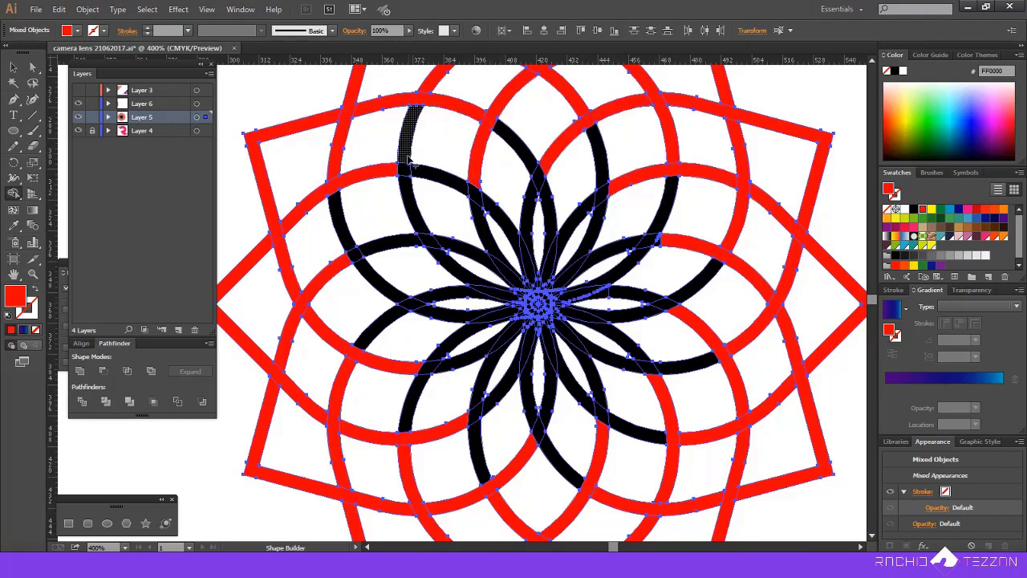
pyautogui.moveTo(406, 157); pyautogui.dragTo(410, 181)
pyautogui.moveTo(353, 254); pyautogui.dragTo(360, 263)
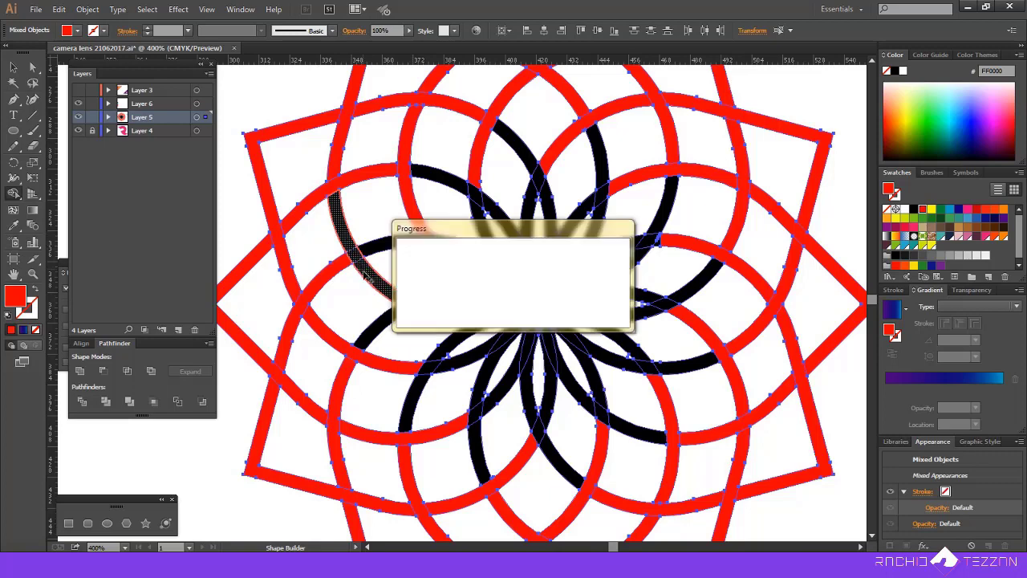
# Merge the fourth ring's black band segments across their crossings into red strips, from the flower's left side around the bottom to its right side.
pyautogui.click(407, 318)
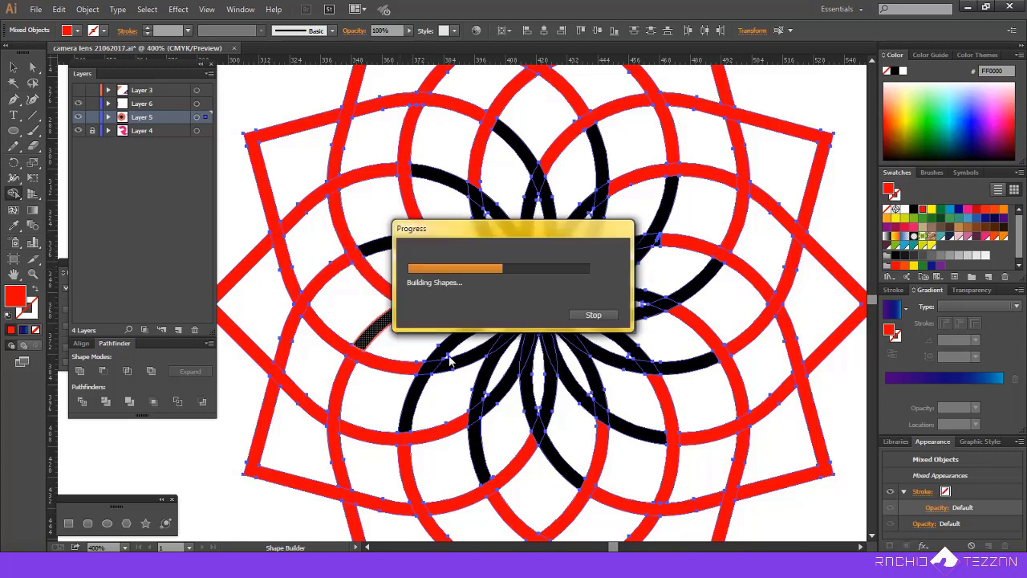
pyautogui.click(479, 401)
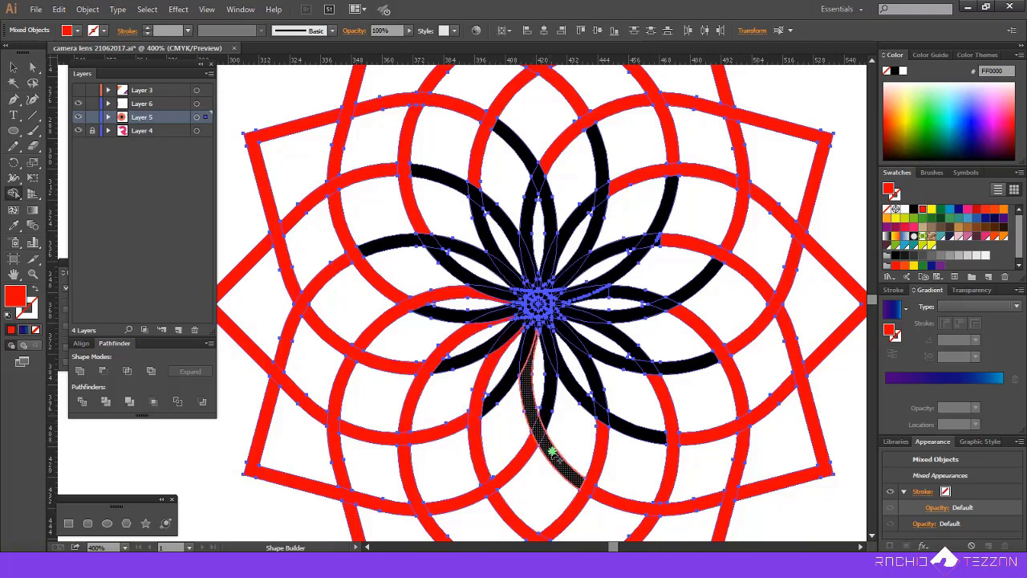
pyautogui.click(585, 407)
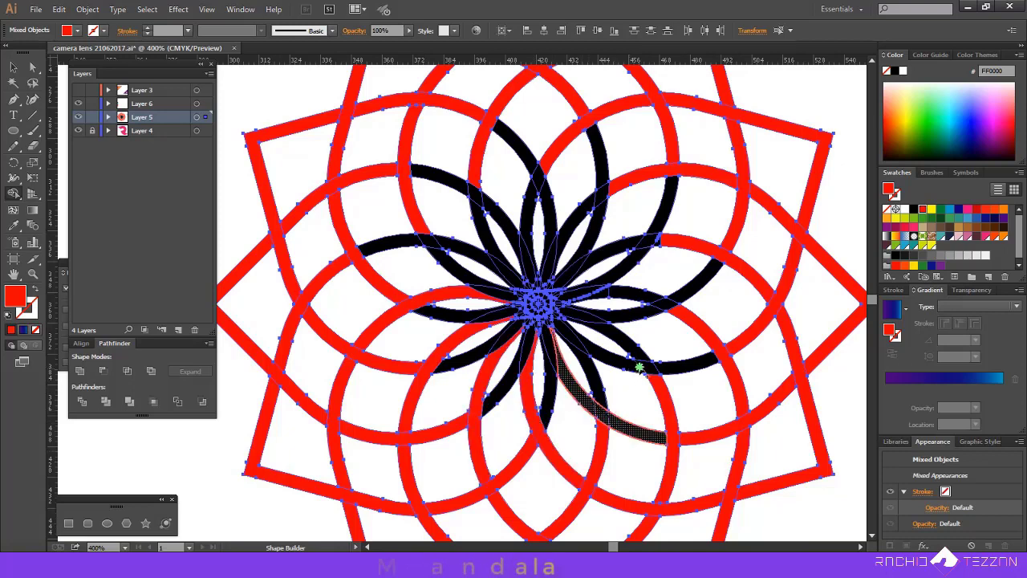
pyautogui.click(656, 317)
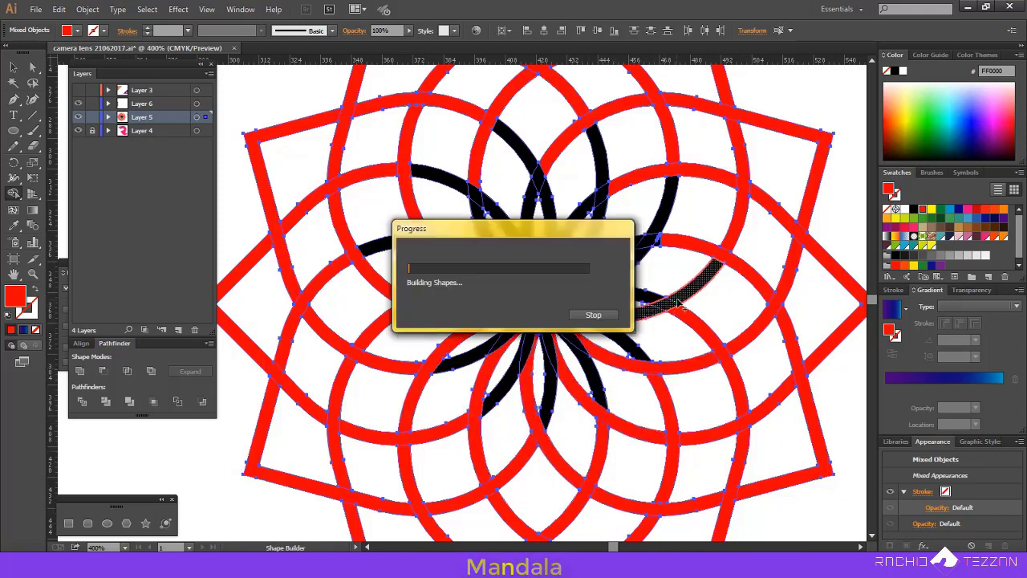
pyautogui.moveTo(640, 255); pyautogui.dragTo(660, 235)
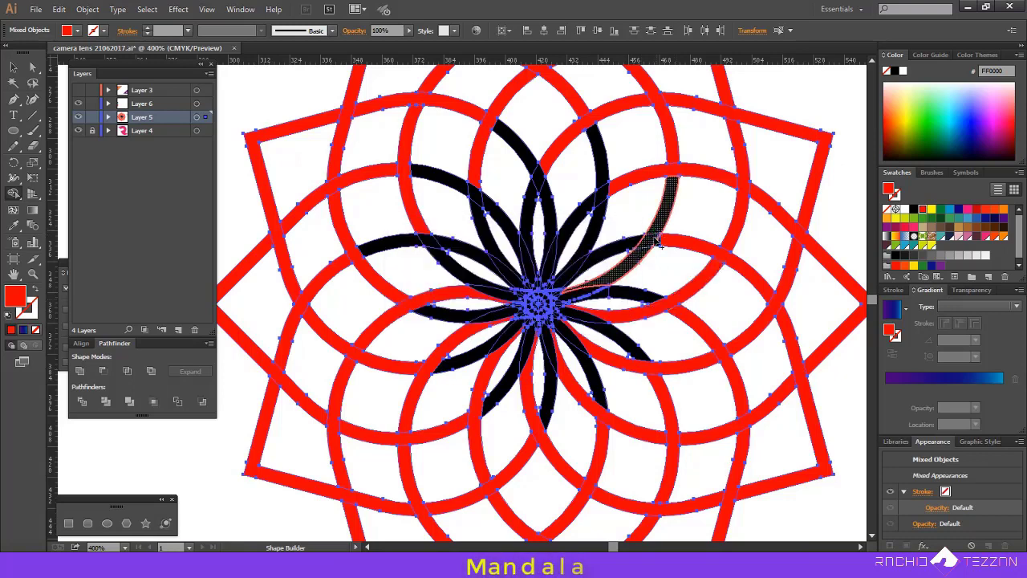
# Merge the fourth ring's remaining black segments into red strips along the top and upper left, including the small leftover piece on the upper right band.
pyautogui.scroll(1, 672, 241)
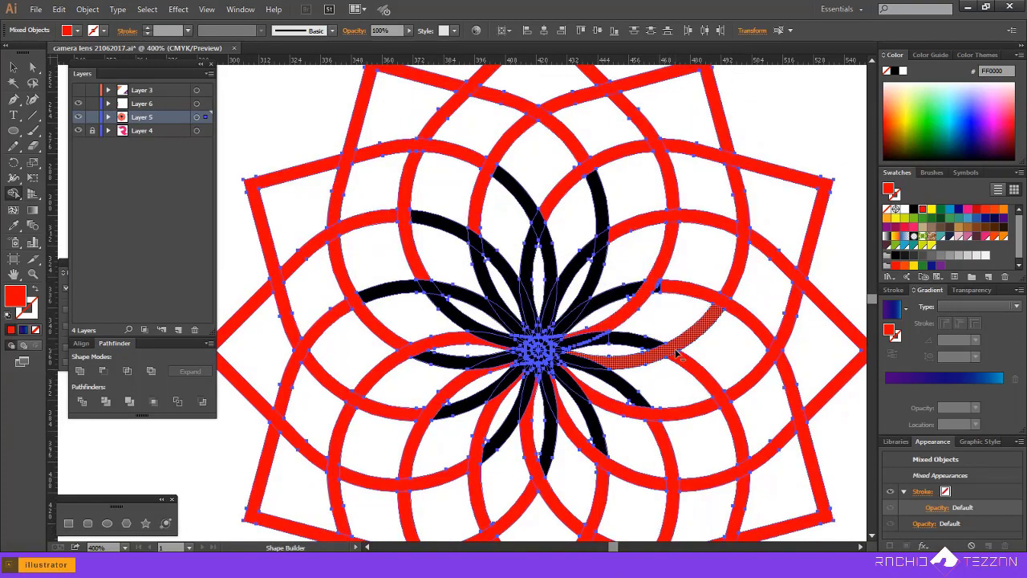
pyautogui.keyDown('alt'); pyautogui.scroll(1, 673, 321); pyautogui.keyUp('alt')
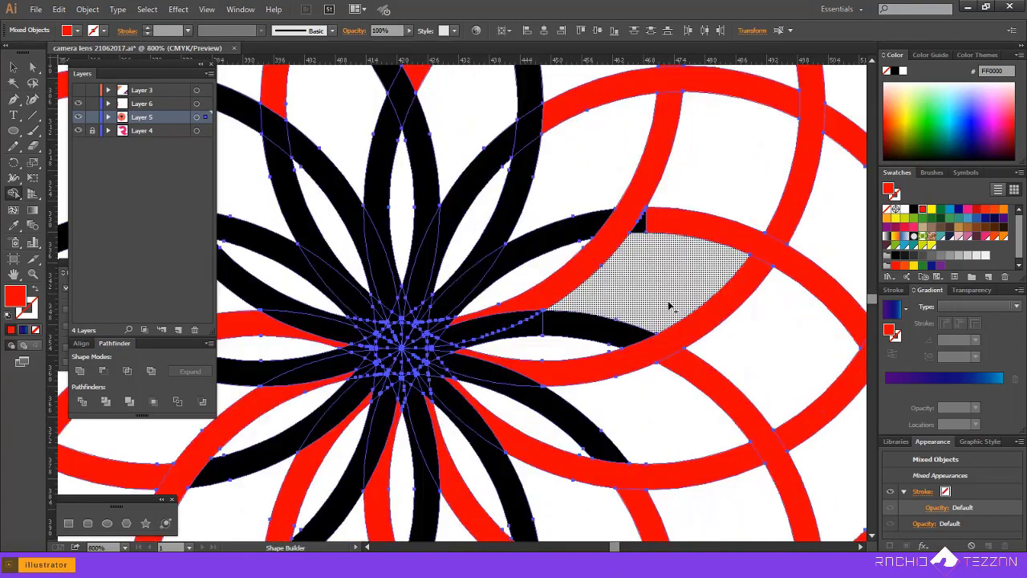
pyautogui.click(647, 222)
pyautogui.keyDown('alt'); pyautogui.scroll(-1, 651, 243); pyautogui.keyUp('alt')
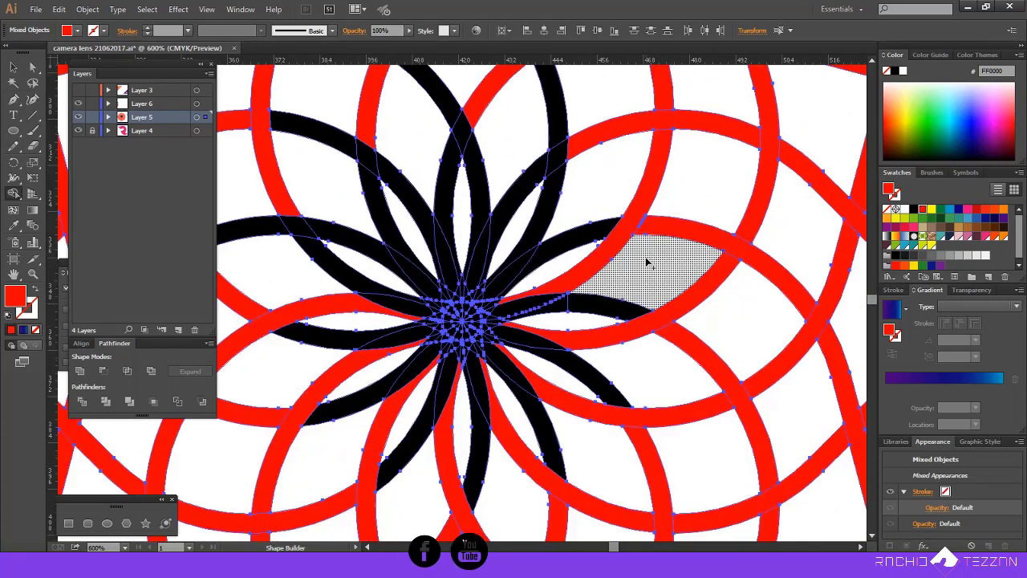
pyautogui.scroll(1, 610, 259)
pyautogui.moveTo(560, 184); pyautogui.dragTo(553, 140)
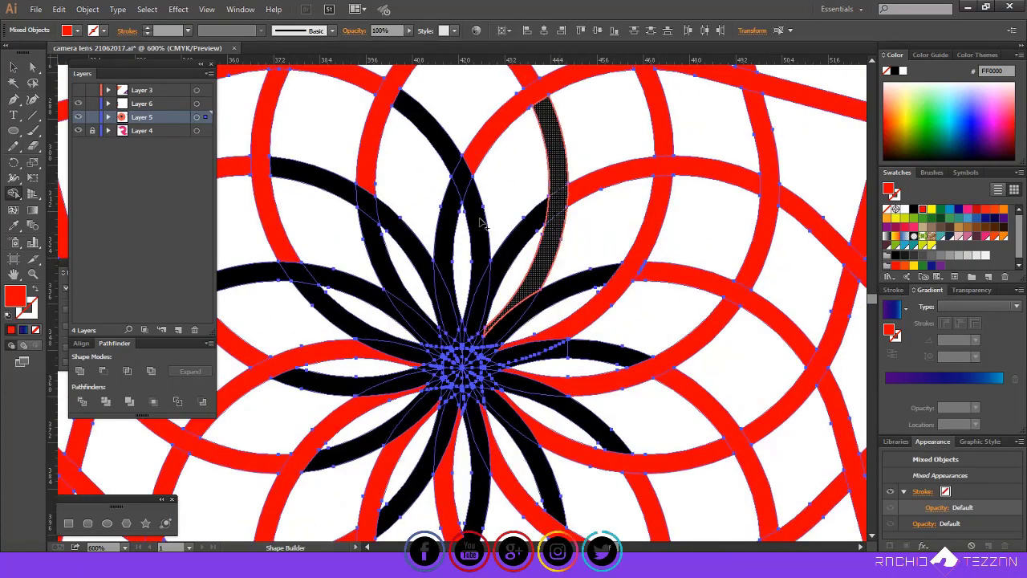
pyautogui.moveTo(477, 207); pyautogui.dragTo(454, 158)
pyautogui.moveTo(390, 227); pyautogui.dragTo(321, 173)
pyautogui.moveTo(318, 280); pyautogui.dragTo(275, 275)
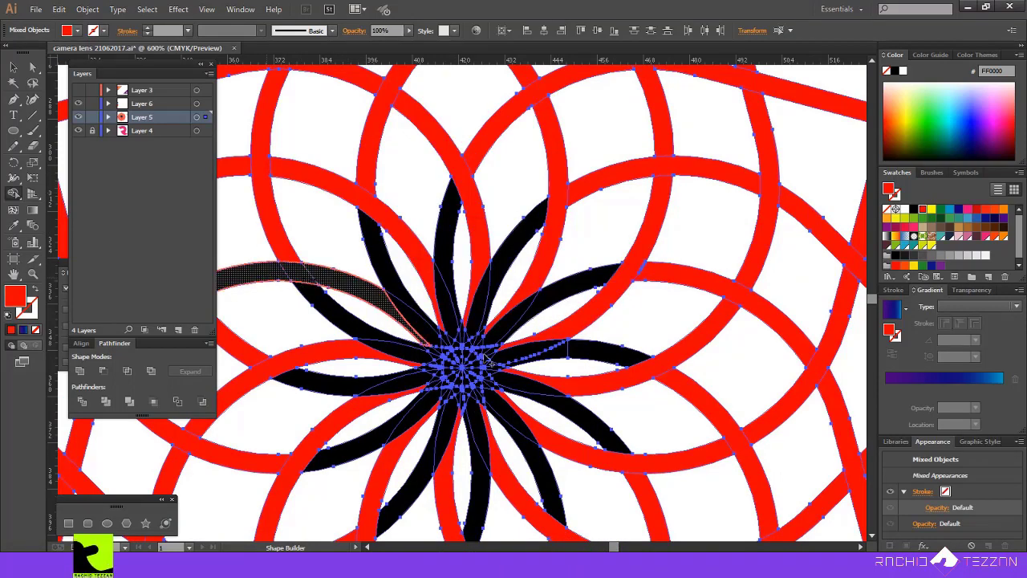
# Merge the innermost ring's black band segments into red strips, from the flower's lower left around the bottom to its right side.
pyautogui.keyDown('alt'); pyautogui.scroll(-2, 453, 378); pyautogui.keyUp('alt')
pyautogui.keyDown('alt'); pyautogui.scroll(3, 449, 377); pyautogui.keyUp('alt')
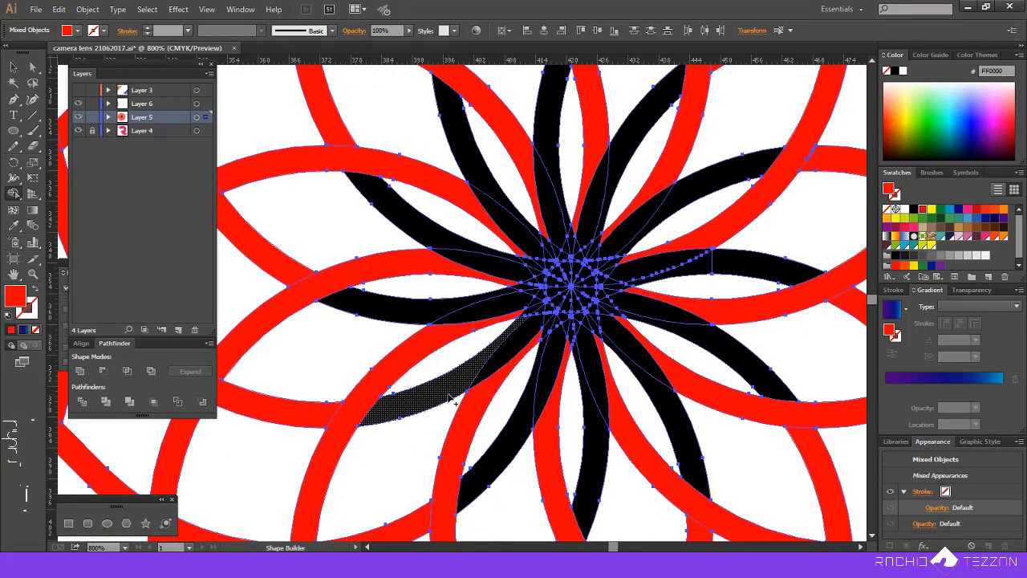
pyautogui.keyDown('alt'); pyautogui.click(501, 365); pyautogui.keyUp('alt')
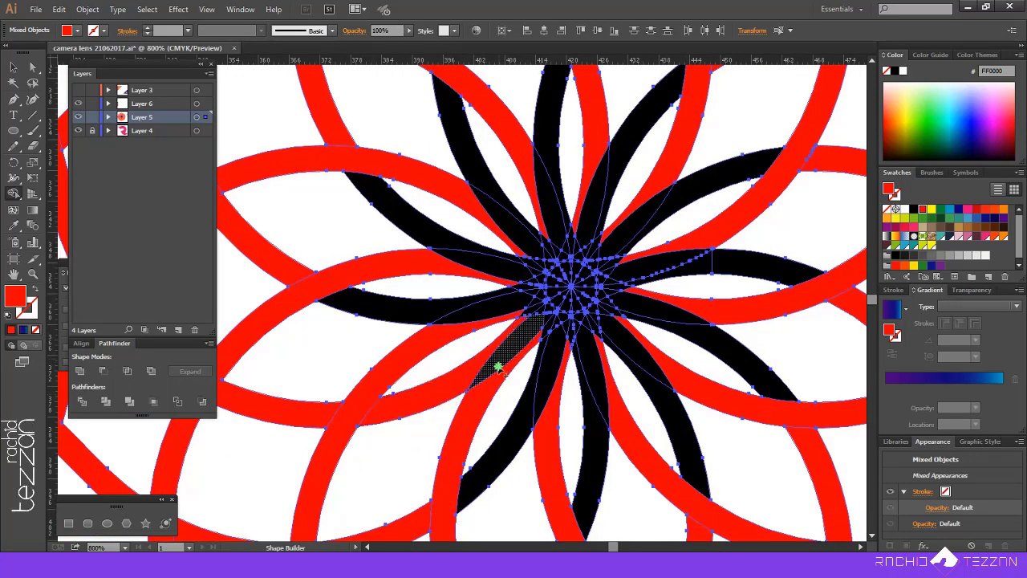
pyautogui.click(536, 388)
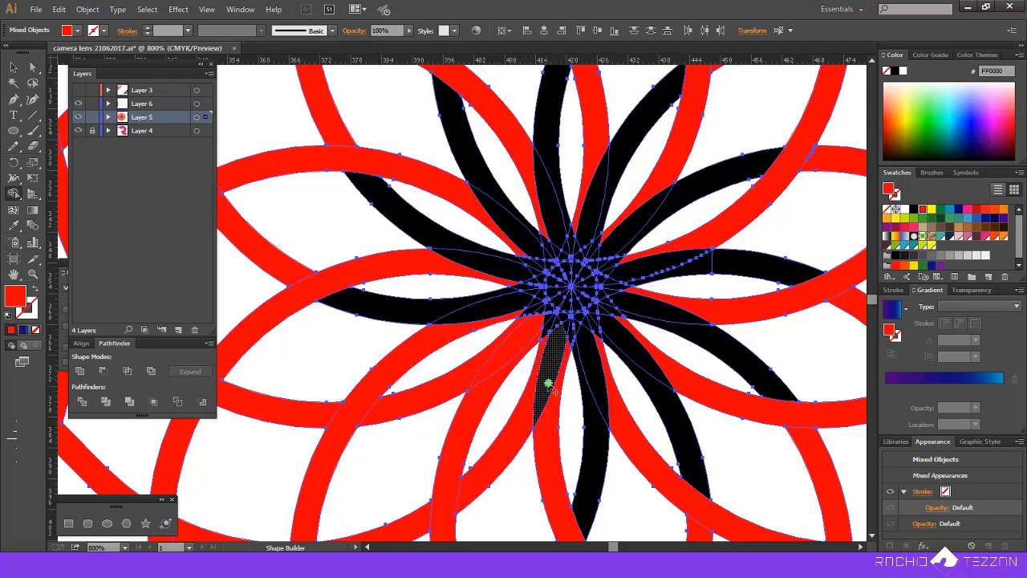
pyautogui.moveTo(548, 378); pyautogui.dragTo(549, 407)
pyautogui.moveTo(597, 463); pyautogui.dragTo(598, 459)
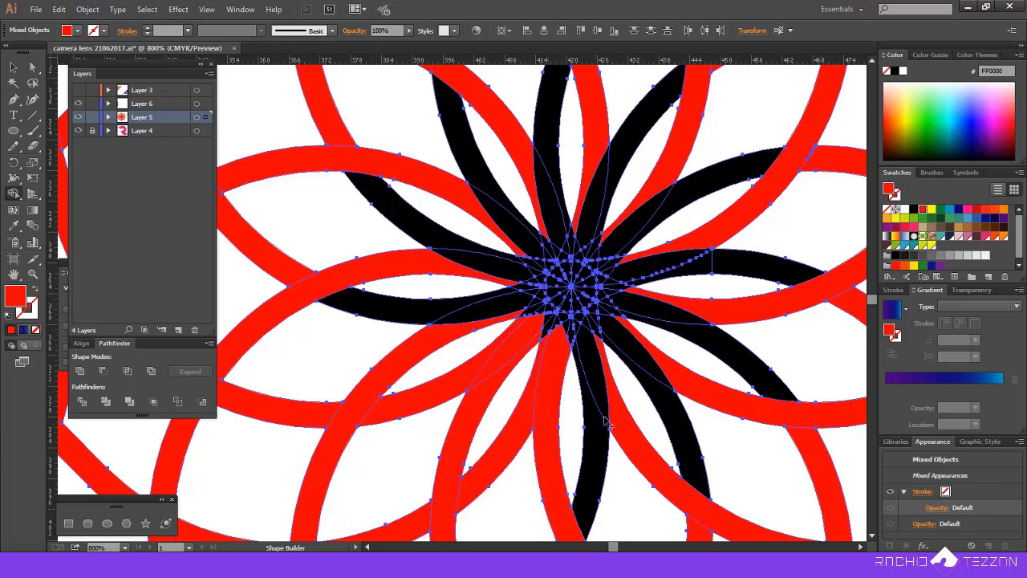
pyautogui.moveTo(615, 407); pyautogui.dragTo(682, 435)
pyautogui.moveTo(651, 357); pyautogui.dragTo(759, 371)
pyautogui.moveTo(665, 310); pyautogui.dragTo(692, 311)
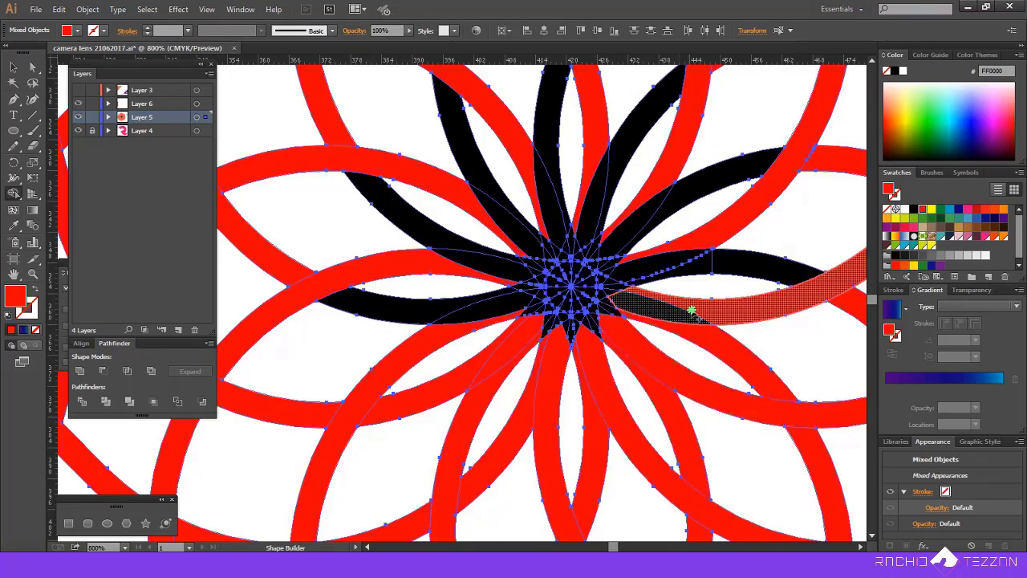
# Merge the innermost ring's black segments into red strips along the flower's right side, upper right and top.
pyautogui.moveTo(790, 275); pyautogui.dragTo(791, 274)
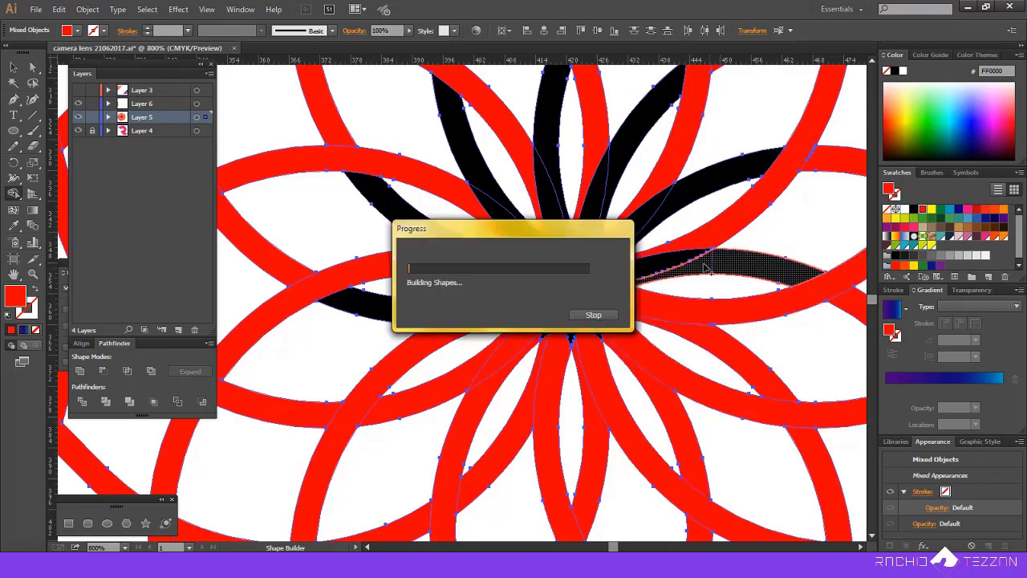
pyautogui.moveTo(695, 243); pyautogui.dragTo(678, 257)
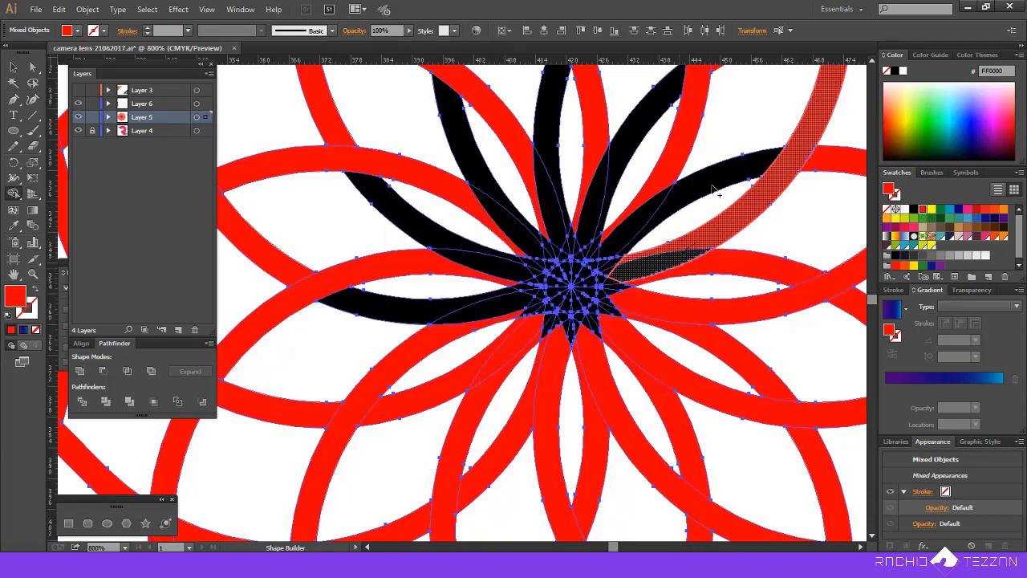
pyautogui.moveTo(654, 191); pyautogui.dragTo(643, 198)
pyautogui.moveTo(631, 151); pyautogui.dragTo(632, 151)
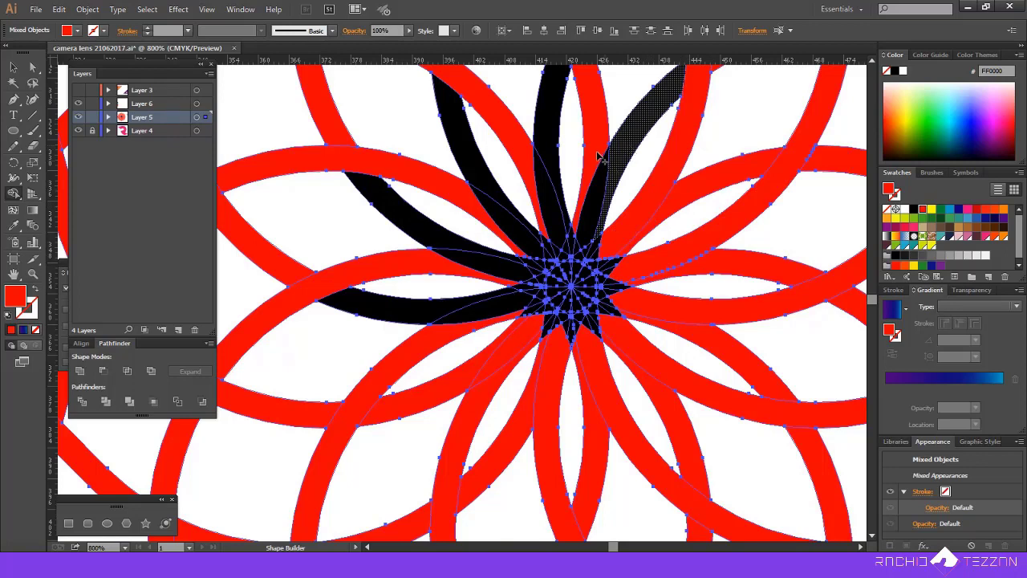
pyautogui.click(599, 157)
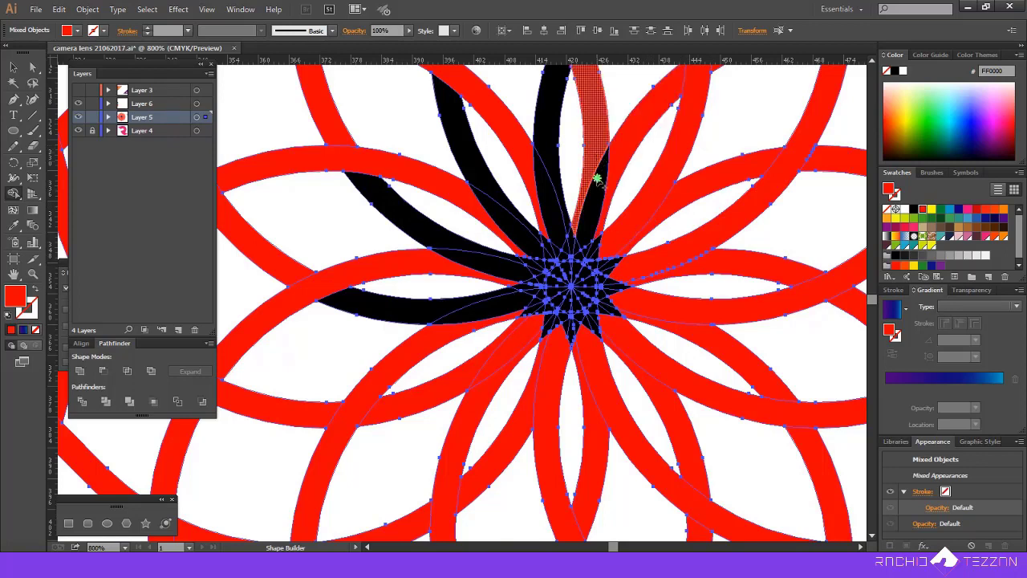
# Merge the innermost ring's last black segments into red strips along the flower's upper left and left side, leaving only the central star black.
pyautogui.click(546, 178)
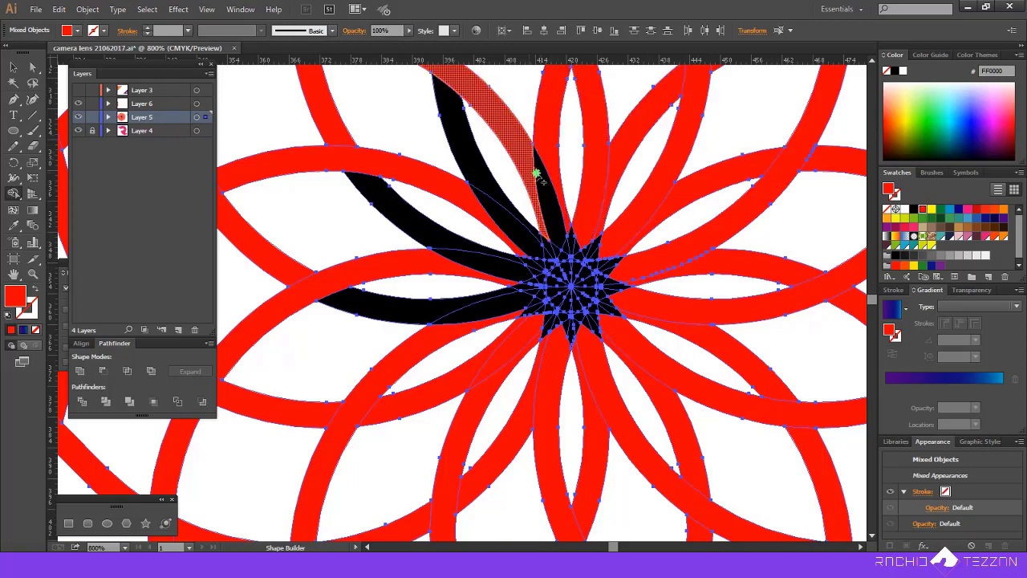
pyautogui.click(472, 198)
pyautogui.click(422, 231)
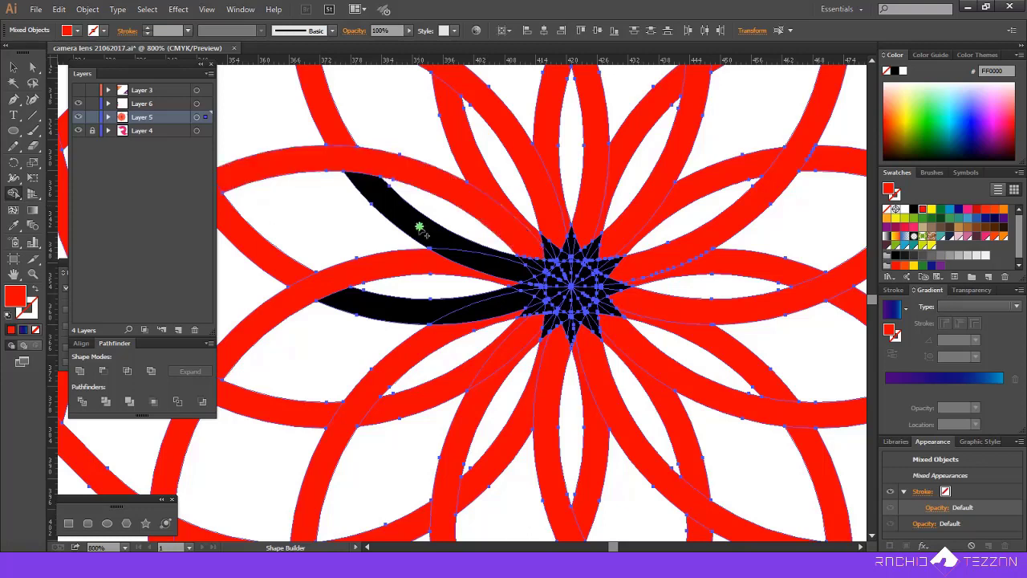
pyautogui.click(430, 267)
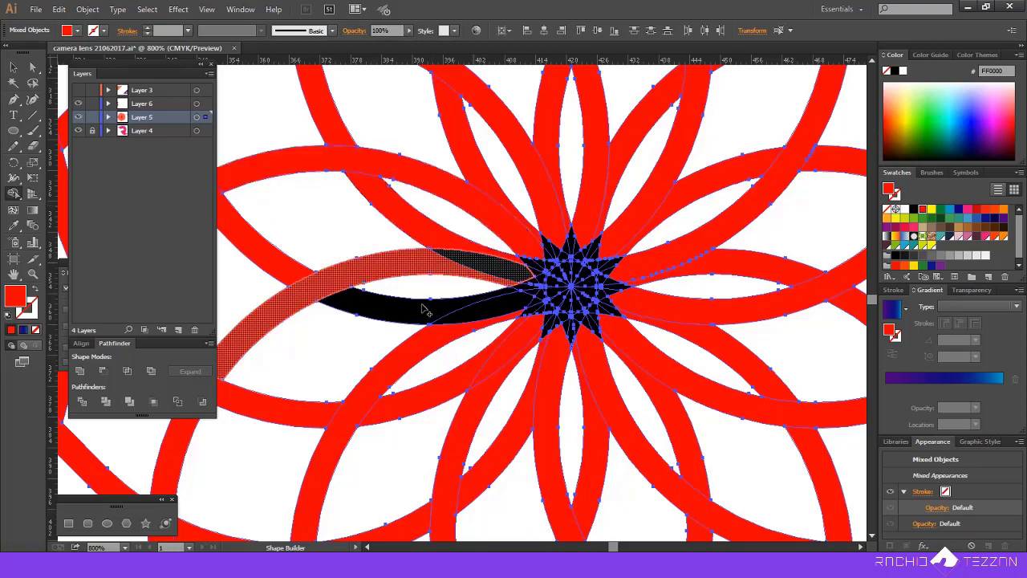
pyautogui.moveTo(425, 310); pyautogui.dragTo(422, 315)
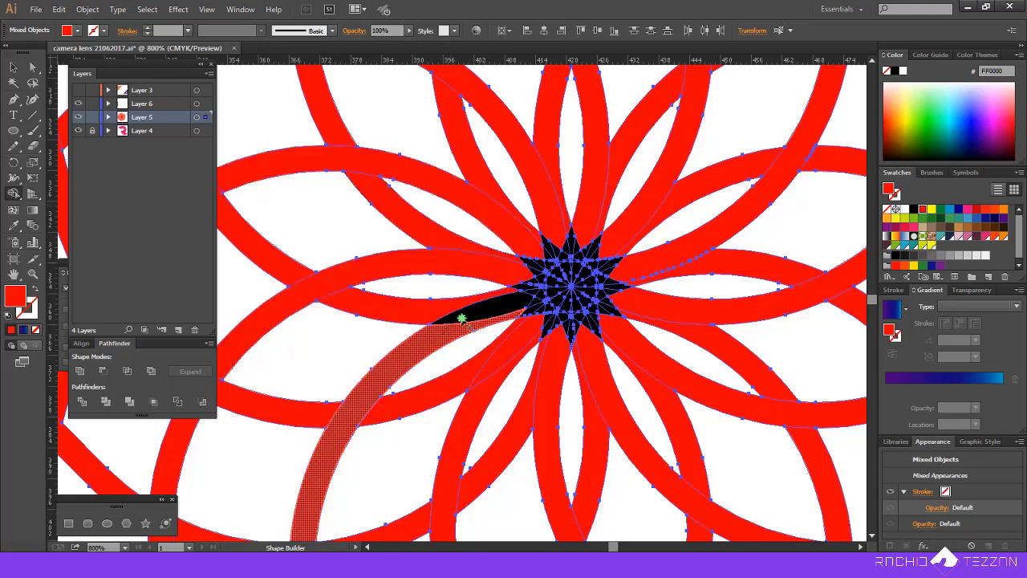
# Deselect the mandala and select the black pieces at its centre by fill colour with the Magic Wand.
pyautogui.press('v')
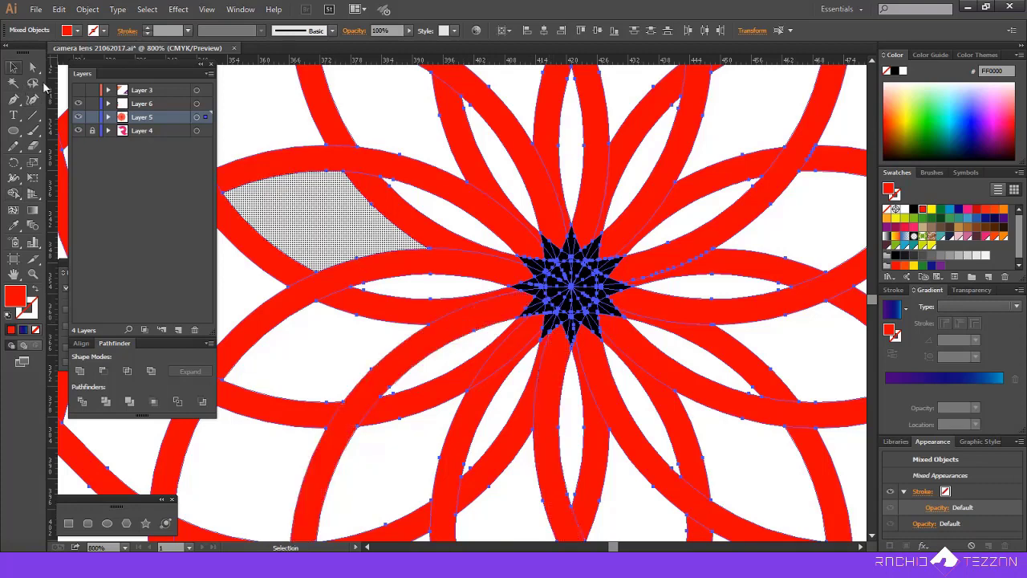
pyautogui.hotkey('ctrl', '1')
pyautogui.scroll(-2, 748, 367)
pyautogui.keyDown('alt'); pyautogui.scroll(2, 747, 359); pyautogui.keyUp('alt')
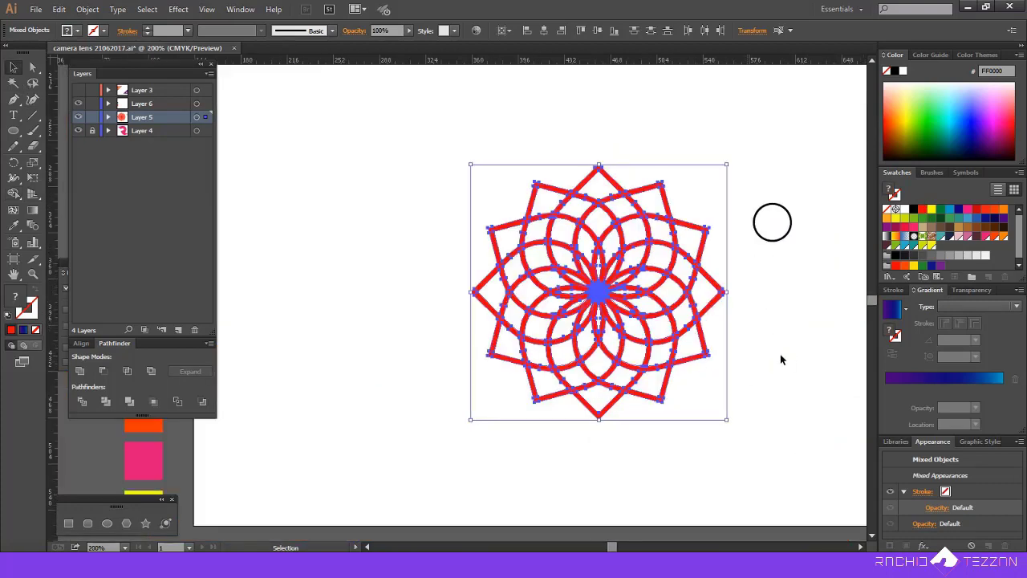
pyautogui.click(779, 358)
pyautogui.click(13, 82)
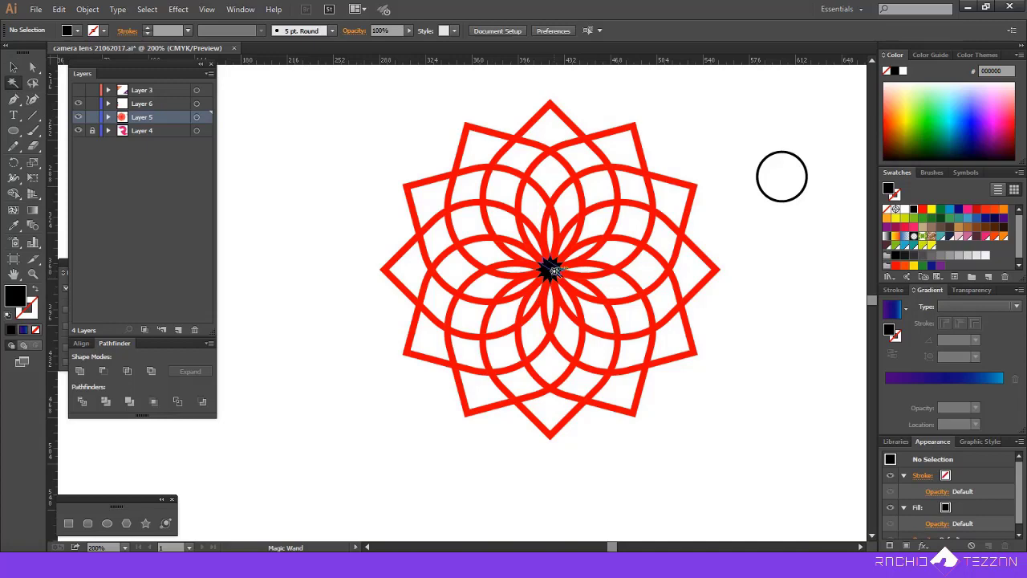
pyautogui.click(549, 268)
# Set the Magic Wand's fill color tolerance to 0 and reselect the black pieces at the mandala's centre.
pyautogui.press('v')
pyautogui.doubleClick(12, 84)
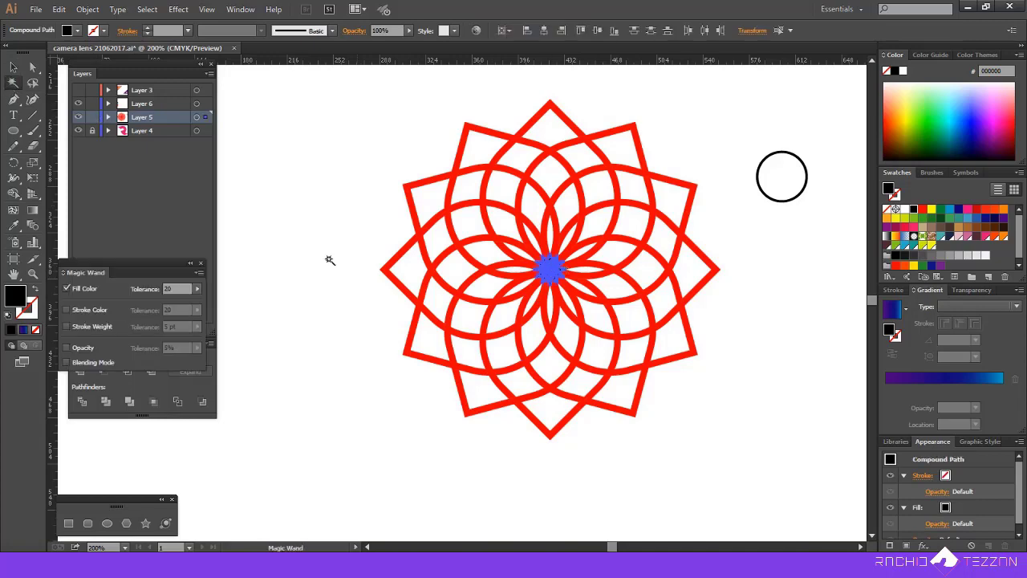
pyautogui.click(177, 288)
pyautogui.write('0')
pyautogui.click(461, 246)
pyautogui.click(550, 269)
pyautogui.press('v')
pyautogui.moveTo(144, 276); pyautogui.dragTo(256, 398)
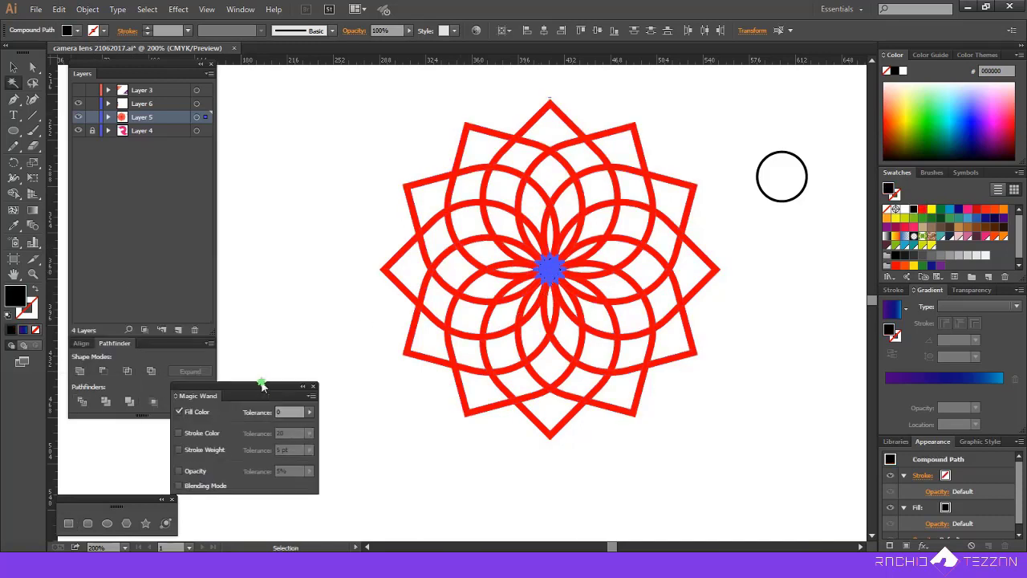
# Unite the selected black central pieces into a single star shape, close the Magic Wand options and deselect.
pyautogui.click(80, 371)
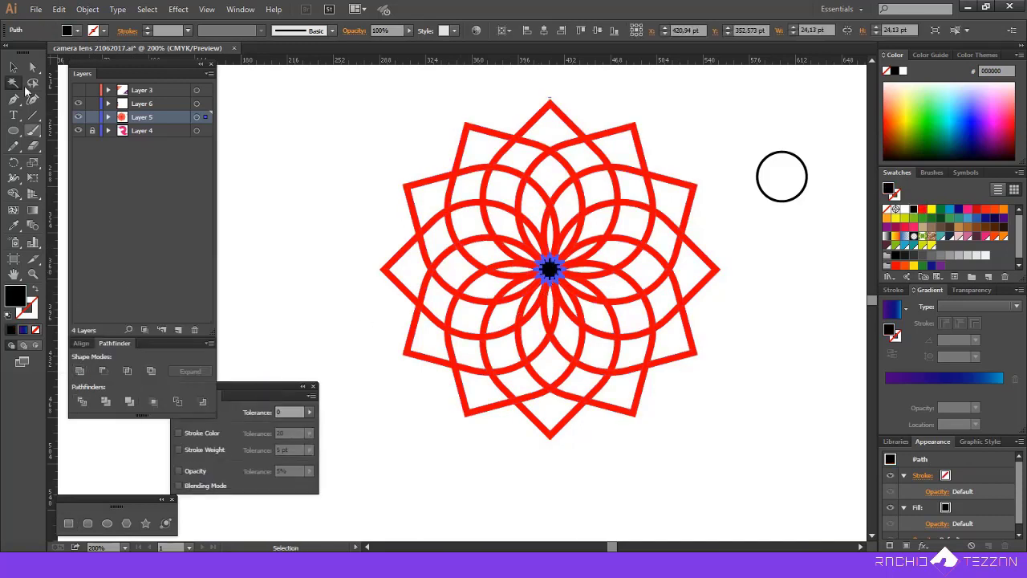
pyautogui.click(314, 387)
pyautogui.click(637, 434)
# Bring the black central star to the front, above all other paths in Layer 5.
pyautogui.scroll(-2, 650, 433)
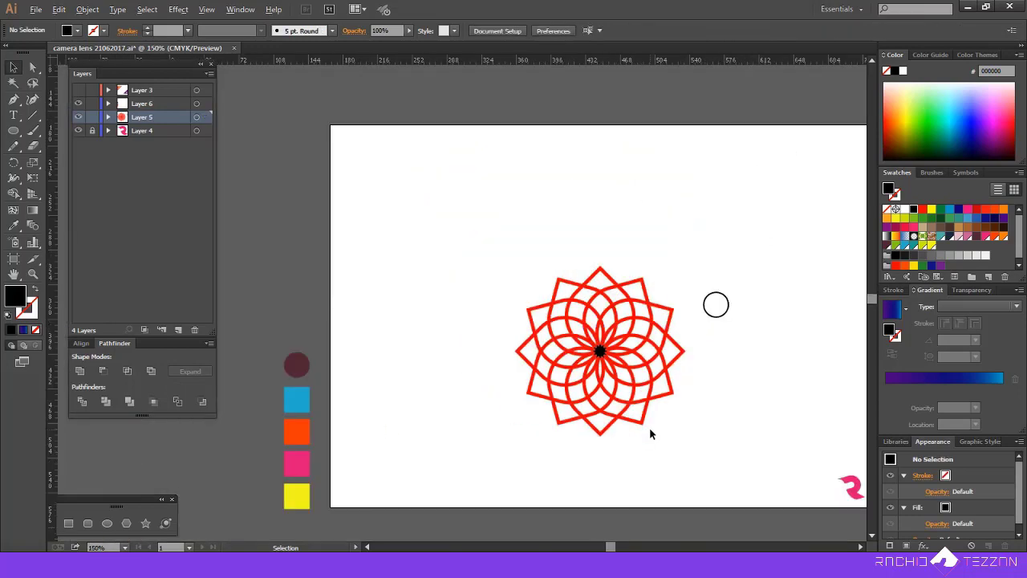
pyautogui.scroll(2, 650, 431)
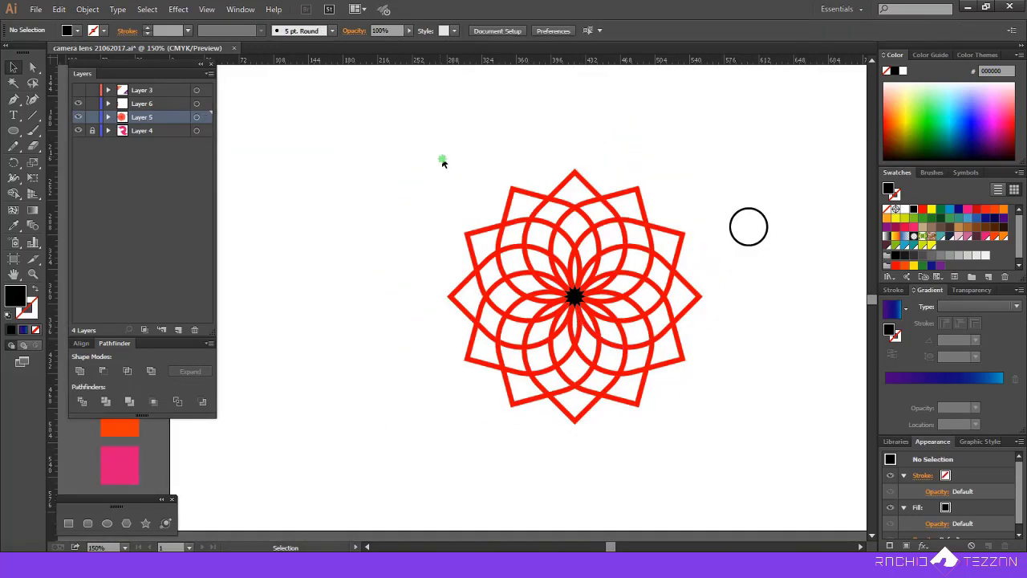
pyautogui.moveTo(440, 157); pyautogui.dragTo(403, 205)
pyautogui.click(574, 298)
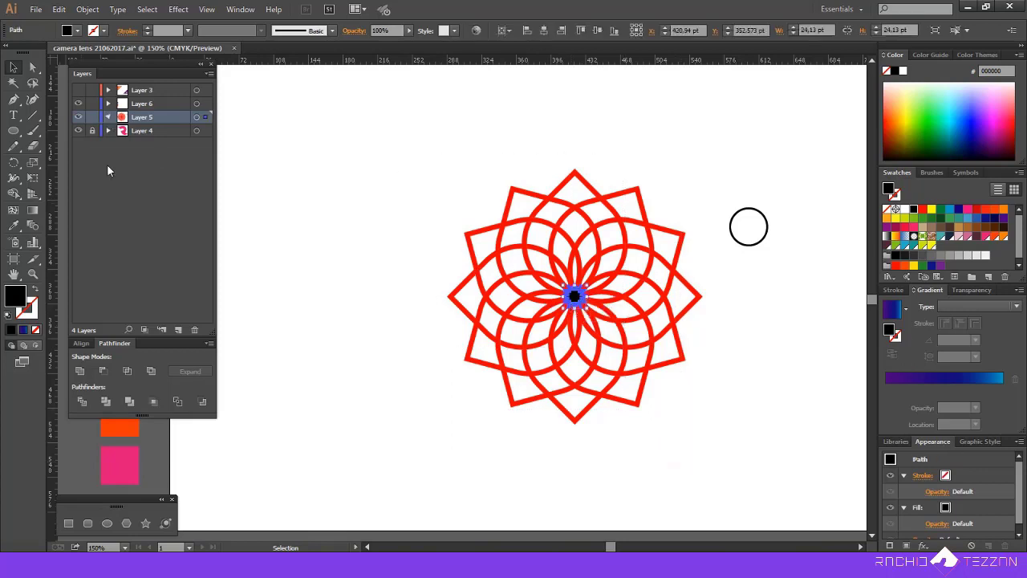
pyautogui.rightClick(551, 289)
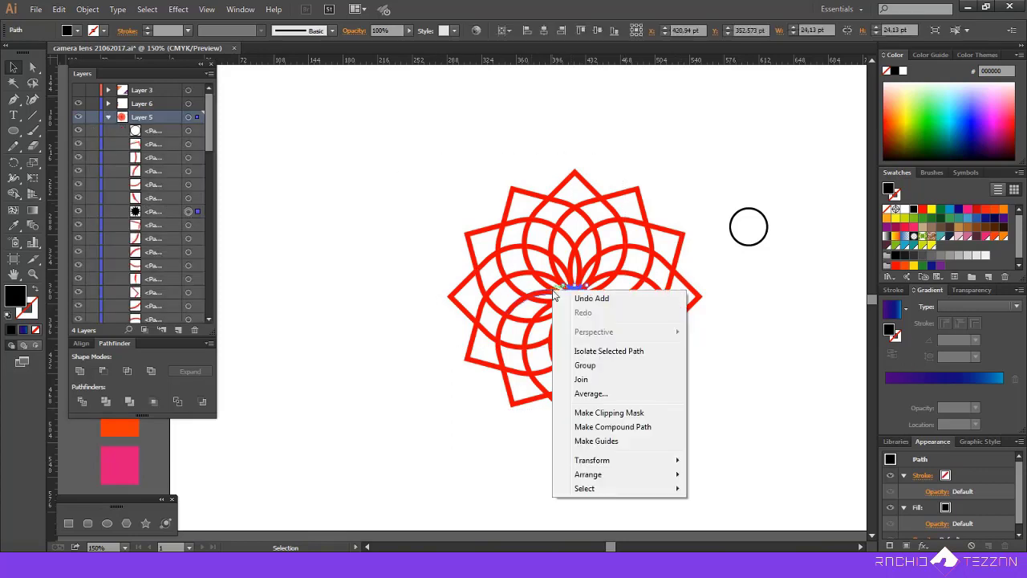
pyautogui.moveTo(666, 472)
pyautogui.click(710, 468)
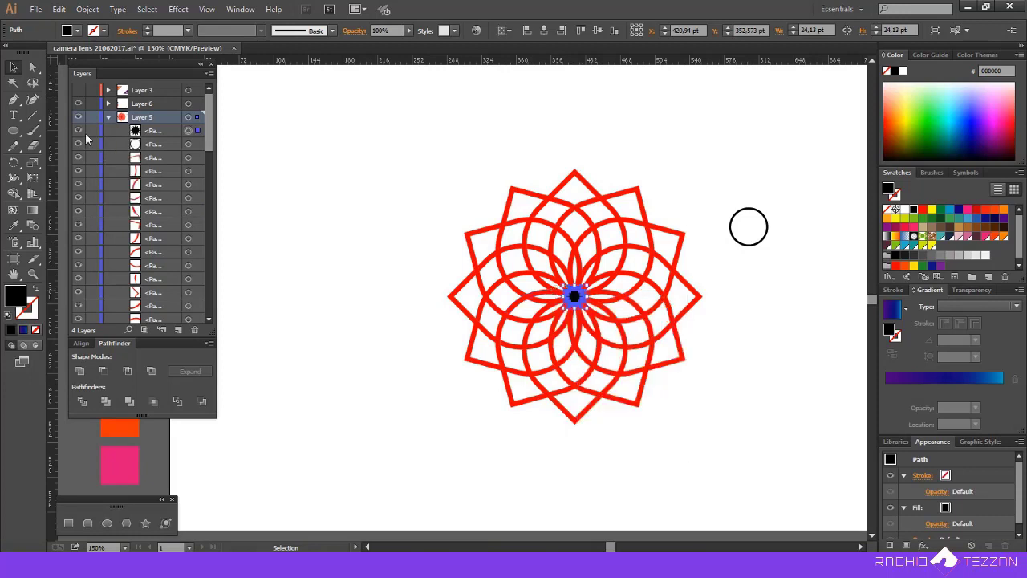
# Select the whole mandala and give its strips a 1 pt black stroke.
pyautogui.hotkey('ctrl', 'shift', 'a')
pyautogui.moveTo(402, 149); pyautogui.dragTo(711, 427)
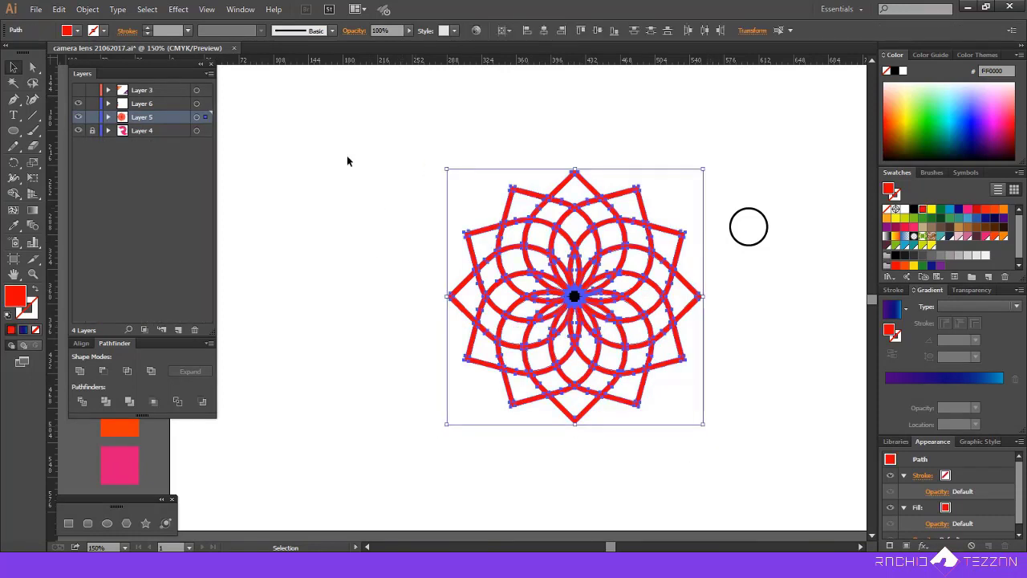
pyautogui.click(149, 33)
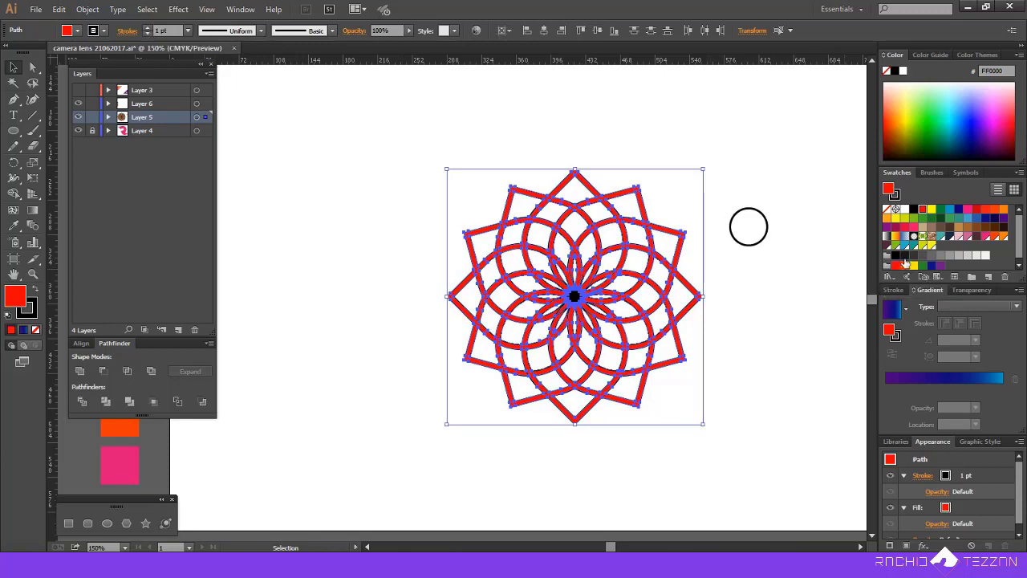
# Recolour the selected mandala strips with the dark maroon sampled from the colour circle beside the artboard.
pyautogui.scroll(-1, 620, 361)
pyautogui.click(14, 226)
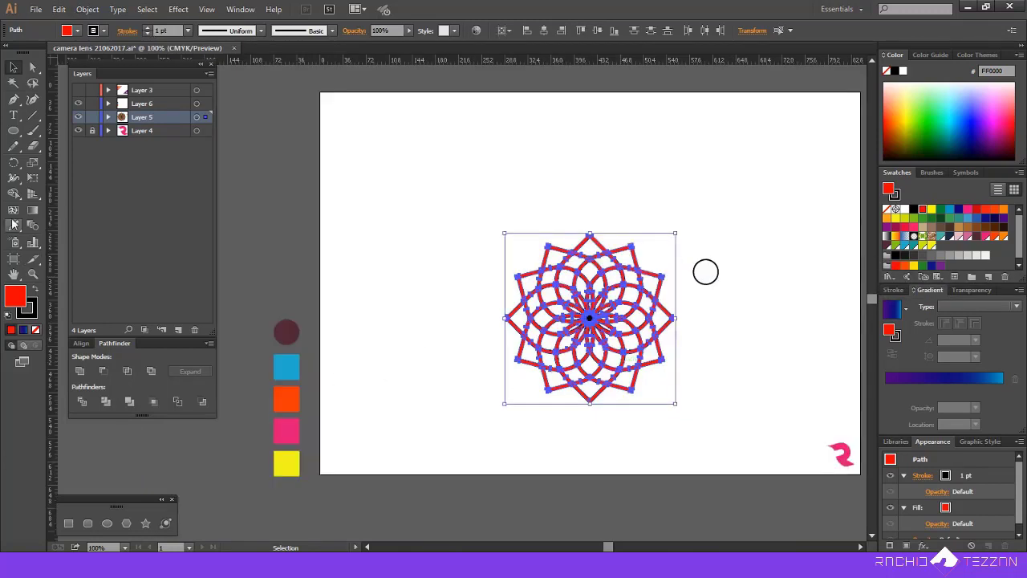
pyautogui.click(285, 332)
pyautogui.click(13, 67)
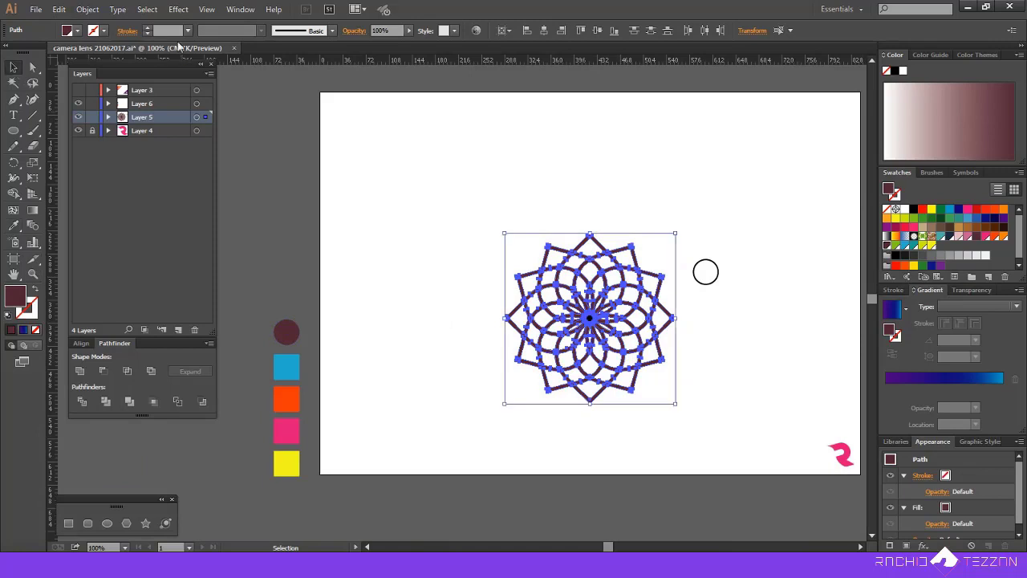
# Set the mandala's black stroke weight to 2 pt and align the stroke to the outside.
pyautogui.click(147, 30)
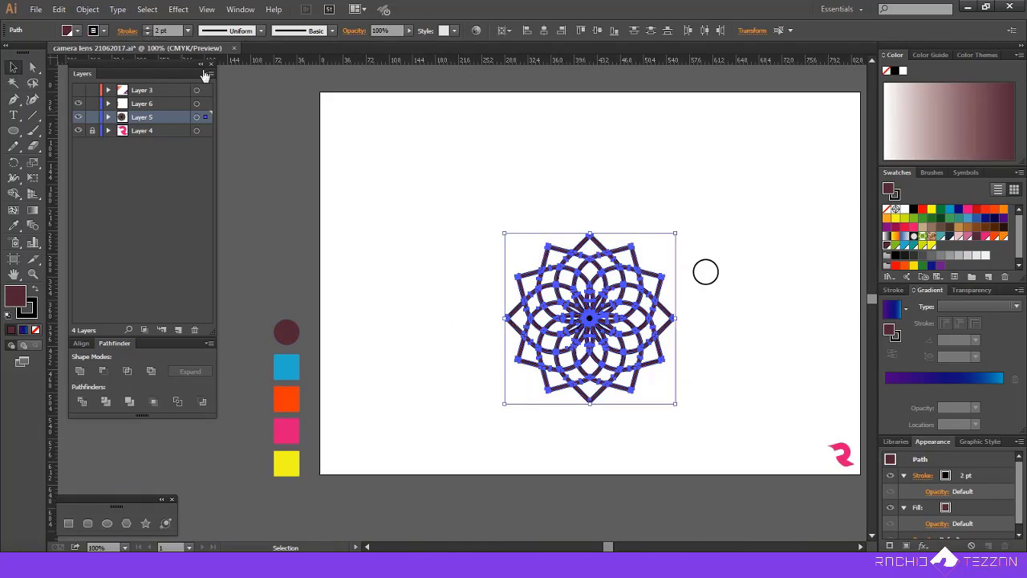
pyautogui.scroll(2, 615, 314)
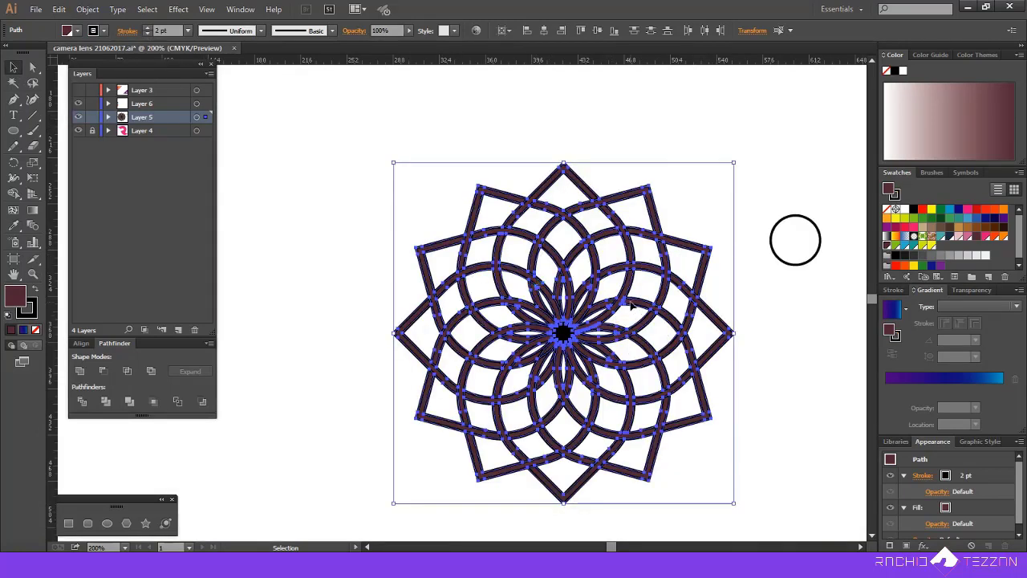
pyautogui.click(129, 31)
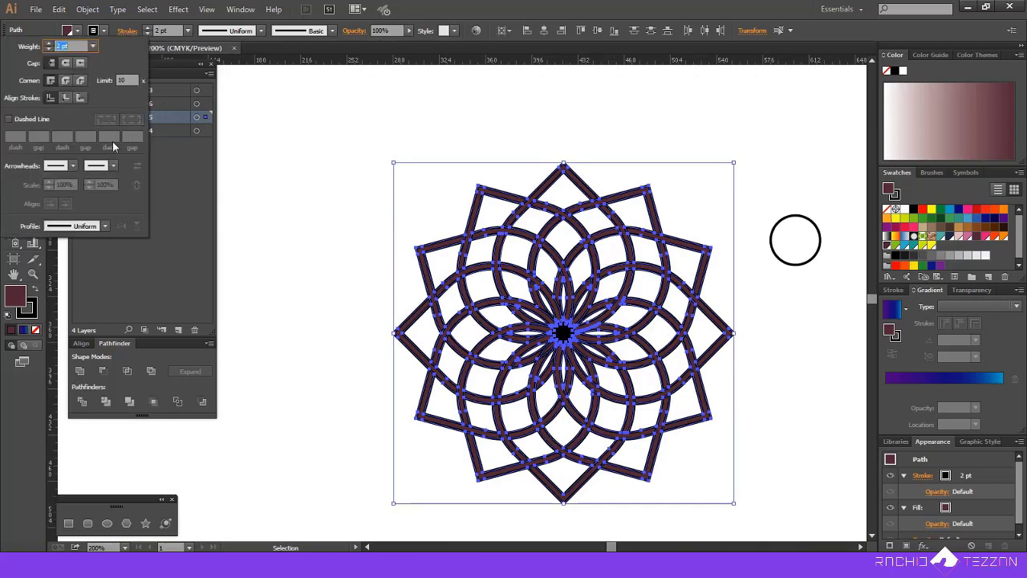
pyautogui.click(68, 97)
pyautogui.click(82, 98)
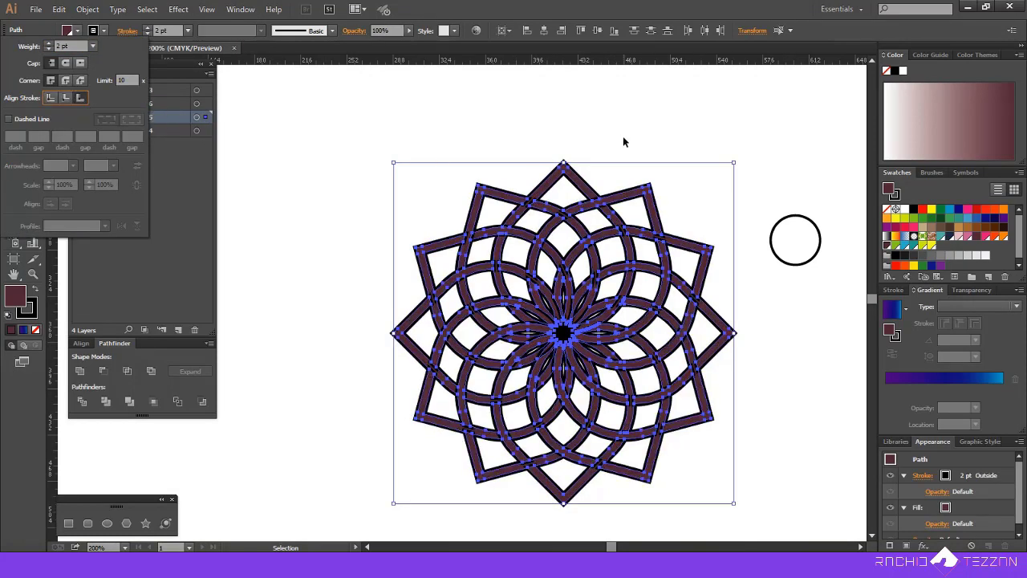
pyautogui.scroll(-2, 623, 141)
pyautogui.scroll(-1, 625, 141)
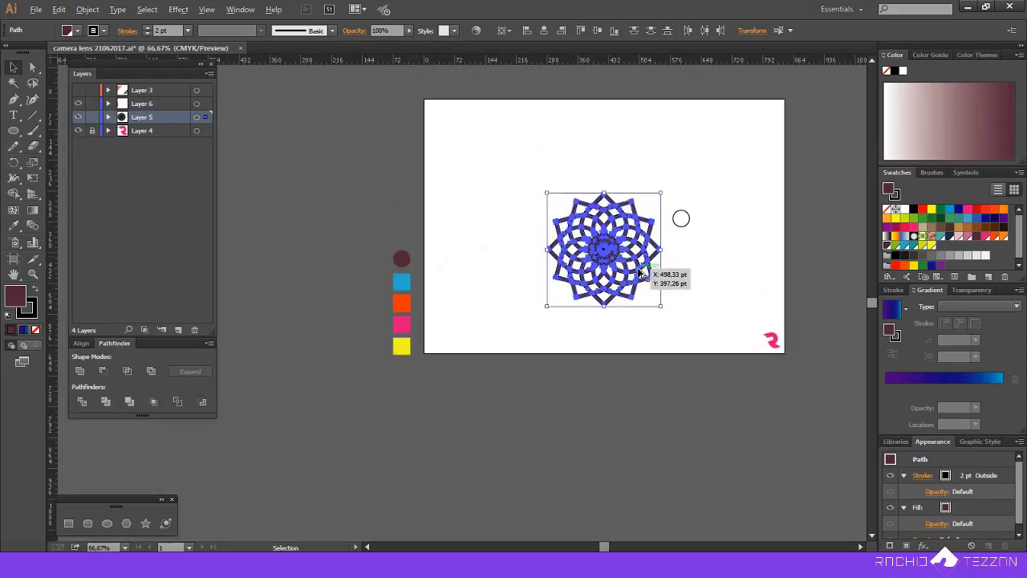
pyautogui.scroll(1, 644, 275)
pyautogui.click(14, 194)
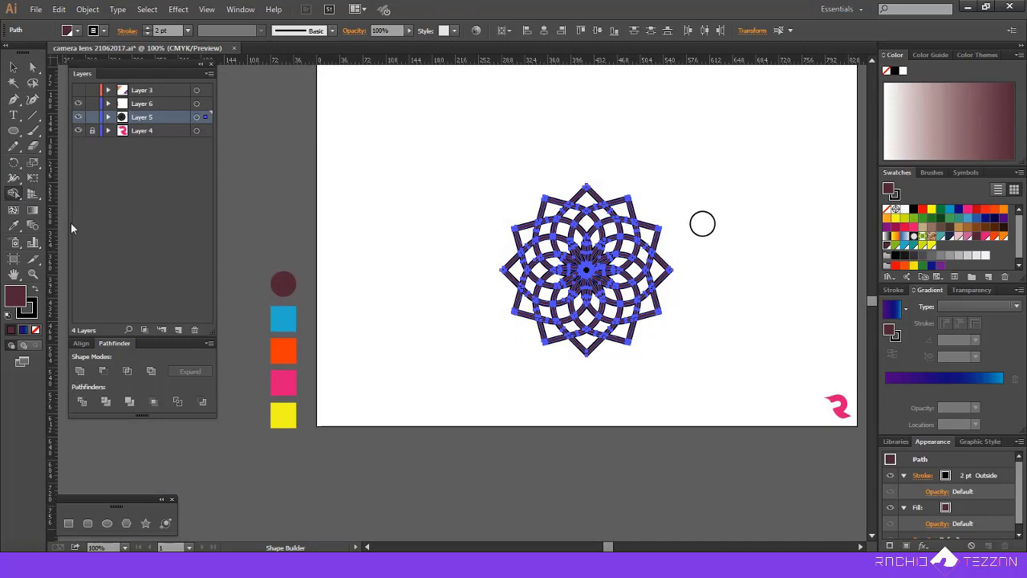
pyautogui.click(29, 313)
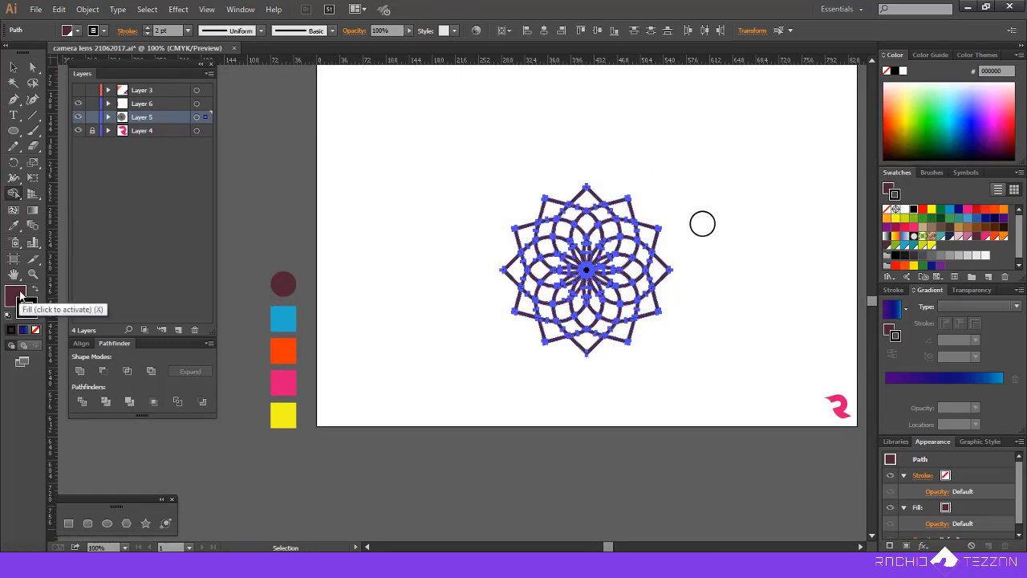
pyautogui.click(13, 67)
pyautogui.click(383, 205)
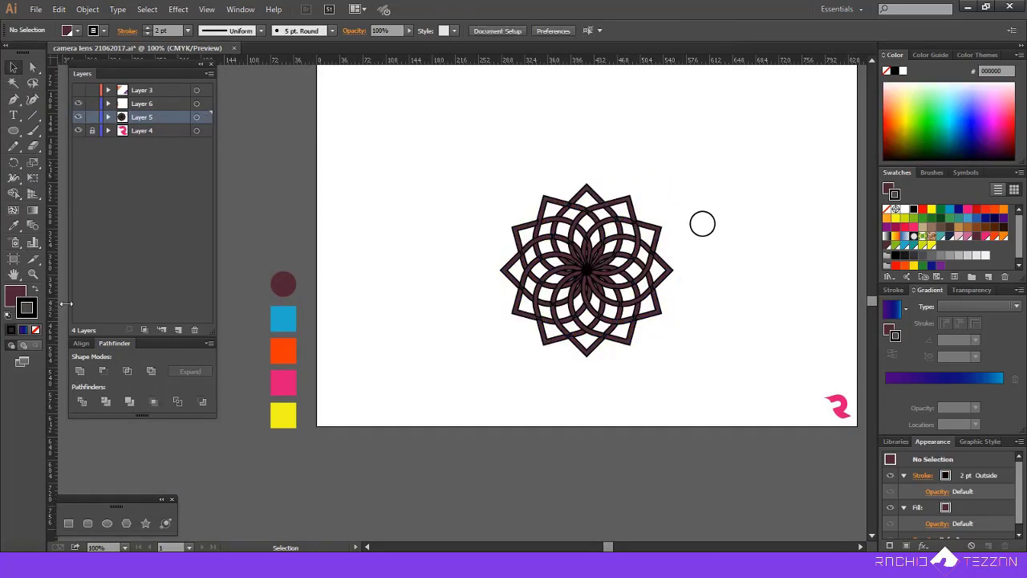
# Select the whole mandala and change its fill to the light pink gradient swatch.
pyautogui.click(17, 294)
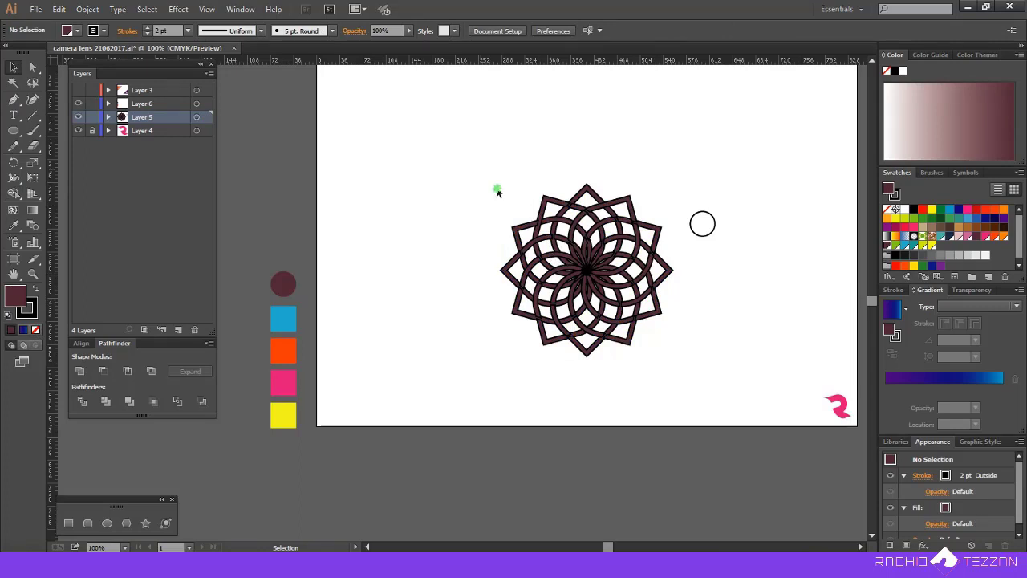
pyautogui.moveTo(480, 168); pyautogui.dragTo(668, 401)
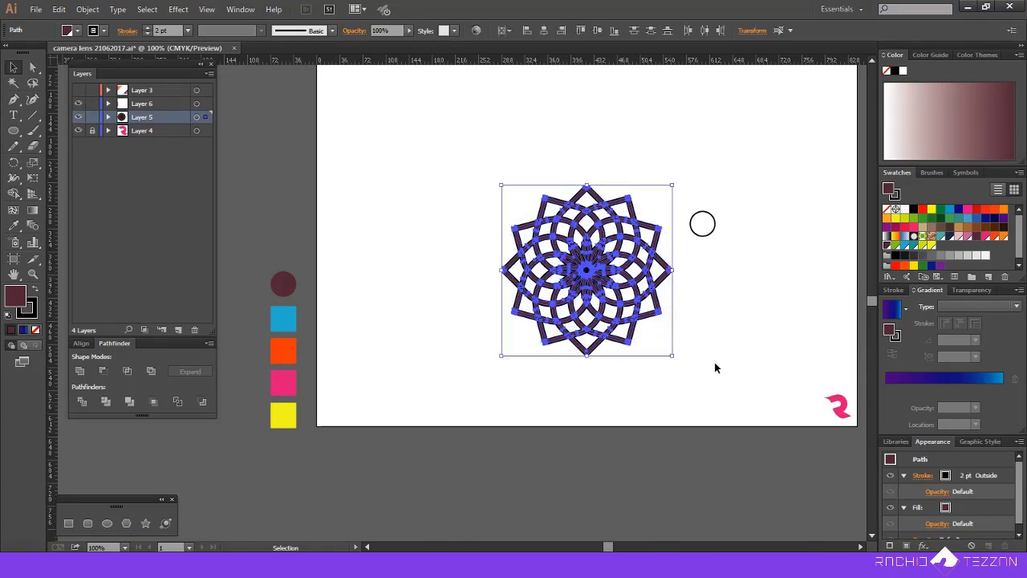
pyautogui.click(959, 237)
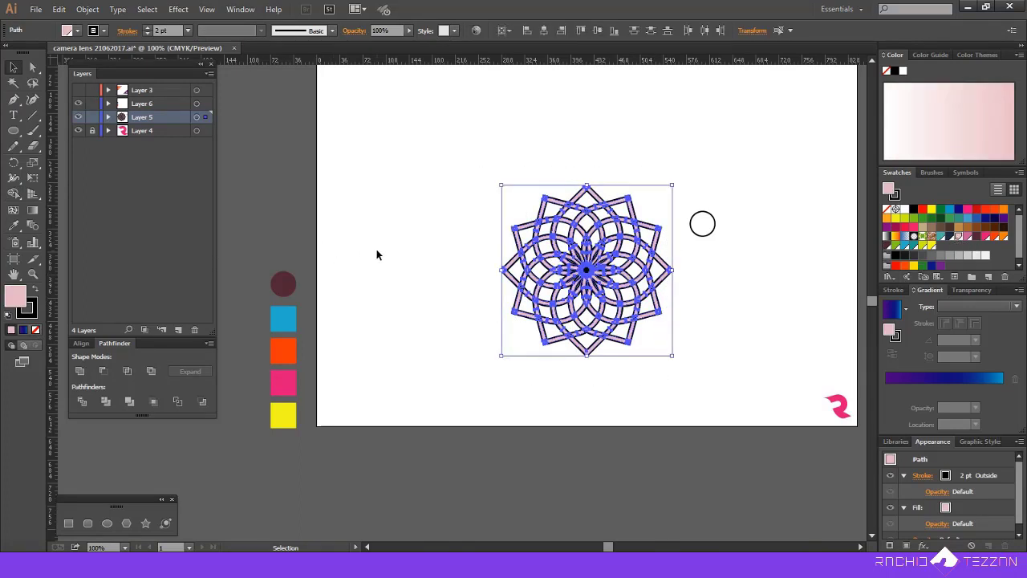
# Fill the twelve pointed outermost cells of the mandala with red using the Shape Builder tool.
pyautogui.click(14, 195)
pyautogui.click(922, 209)
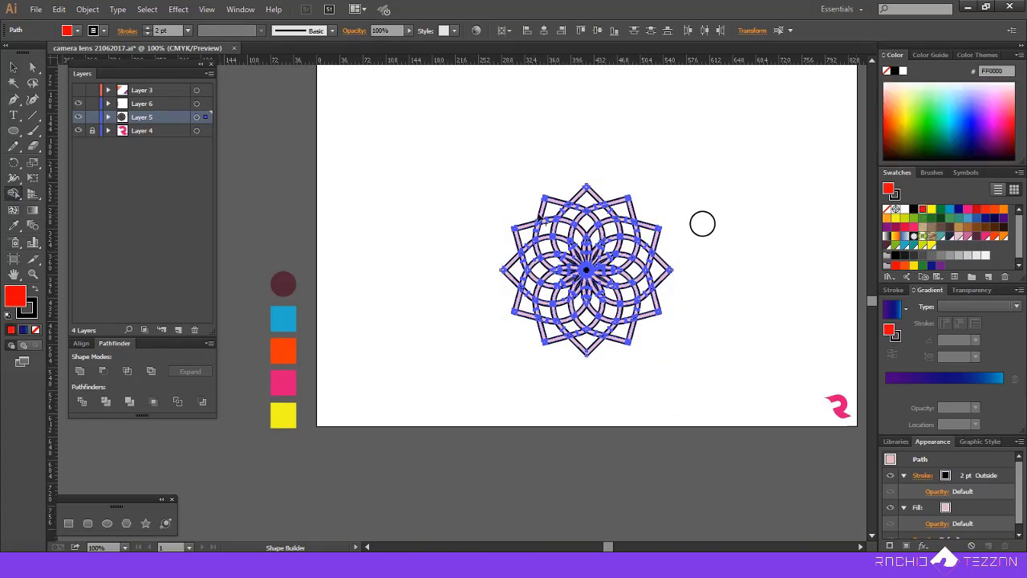
pyautogui.scroll(1, 542, 212)
pyautogui.scroll(-1, 543, 210)
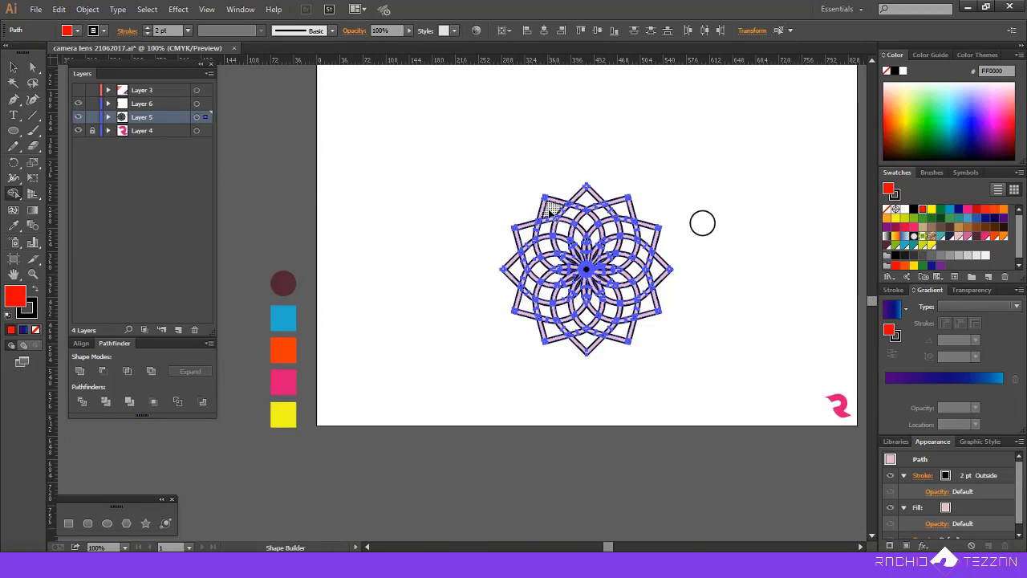
pyautogui.click(550, 211)
pyautogui.click(526, 235)
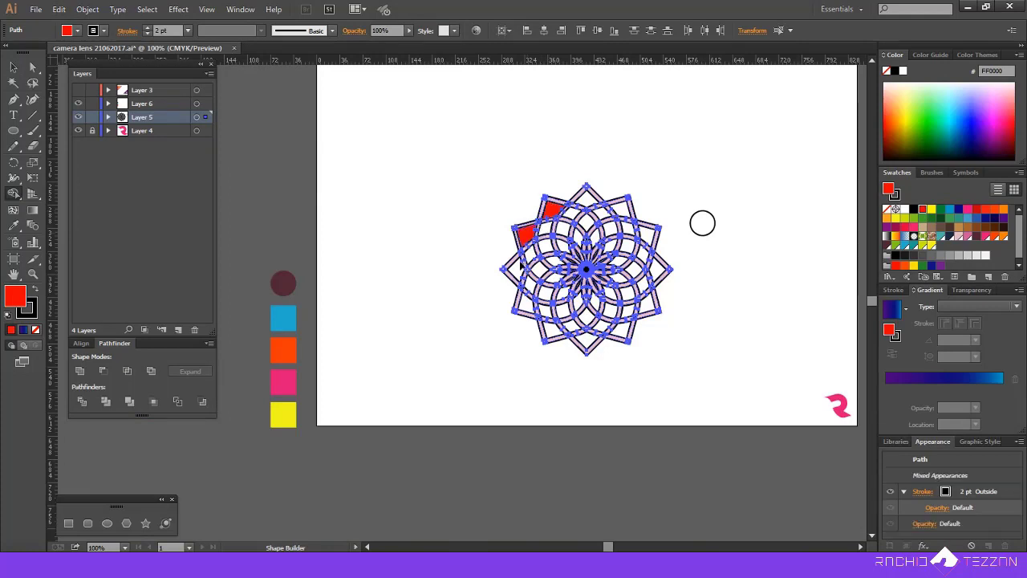
pyautogui.click(514, 270)
pyautogui.click(526, 304)
pyautogui.click(553, 330)
pyautogui.click(586, 342)
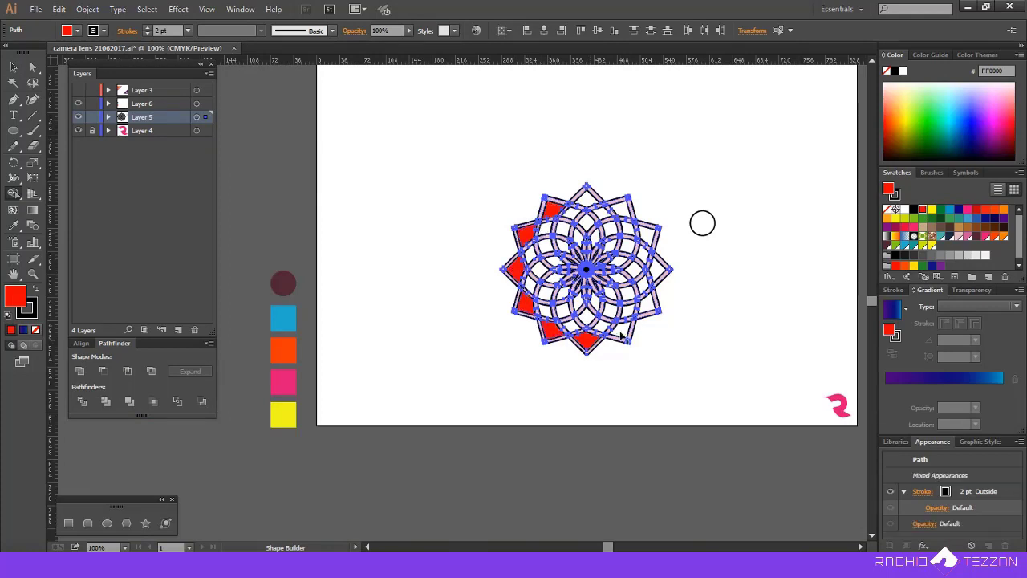
pyautogui.click(621, 331)
pyautogui.click(647, 305)
pyautogui.click(660, 270)
pyautogui.click(648, 235)
pyautogui.click(622, 211)
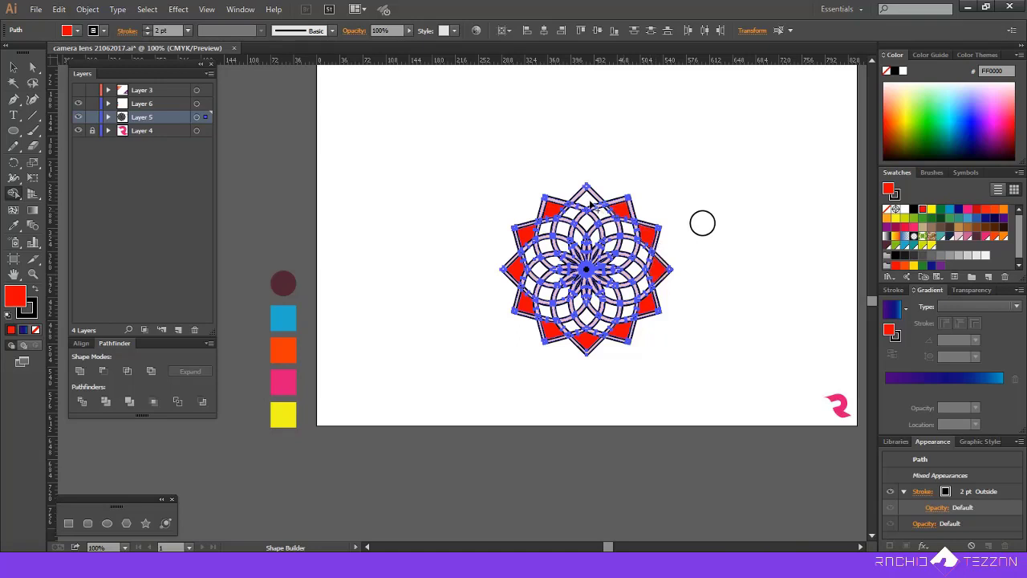
pyautogui.click(587, 197)
# Fill the twelve cells of the second ring, inside the red points, with the teal gradient swatch using Shape Builder.
pyautogui.click(913, 246)
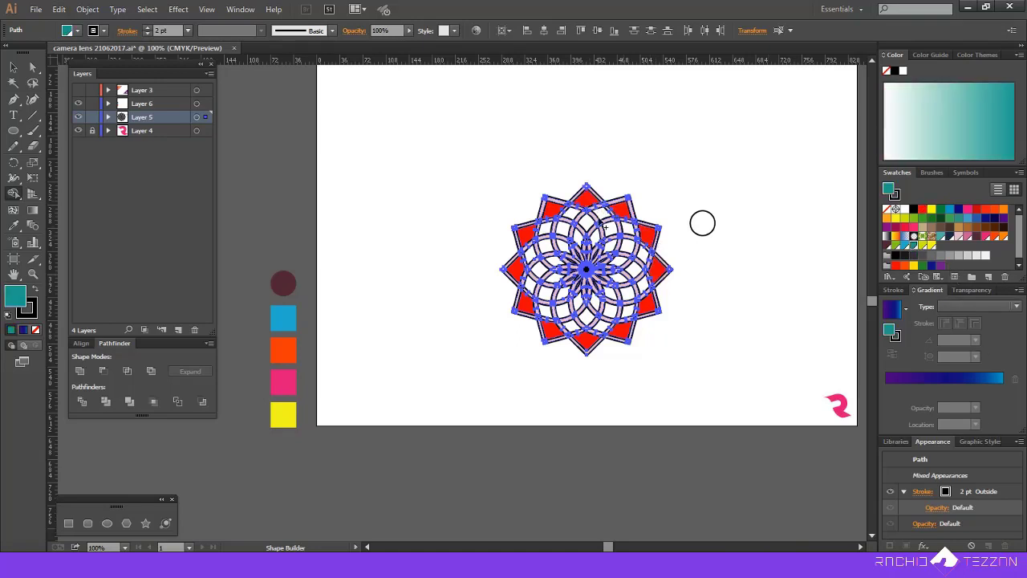
pyautogui.click(603, 214)
pyautogui.scroll(2, 581, 220)
pyautogui.click(565, 211)
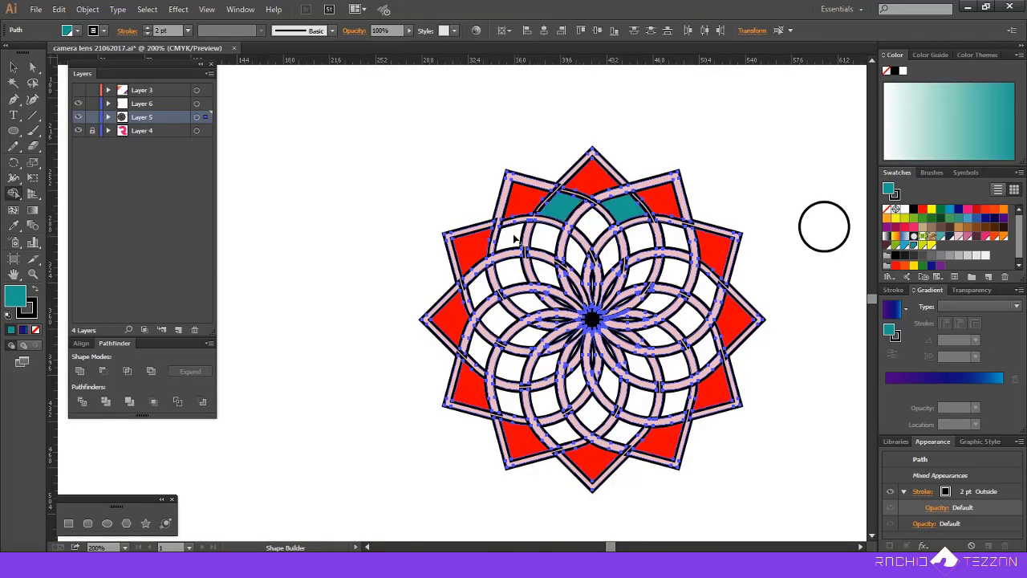
pyautogui.click(512, 236)
pyautogui.click(482, 285)
pyautogui.click(504, 396)
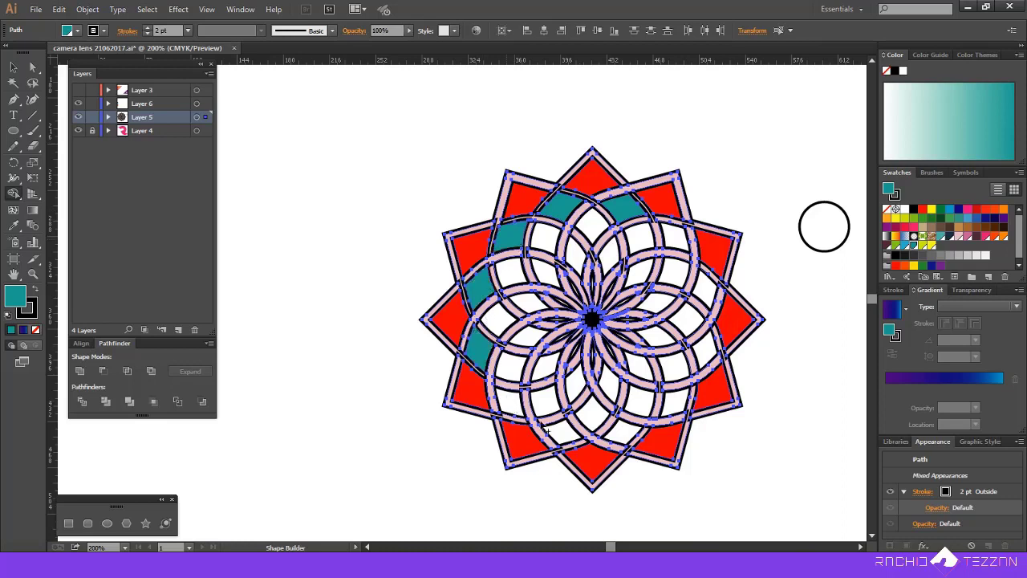
pyautogui.click(562, 432)
pyautogui.click(623, 435)
pyautogui.click(674, 406)
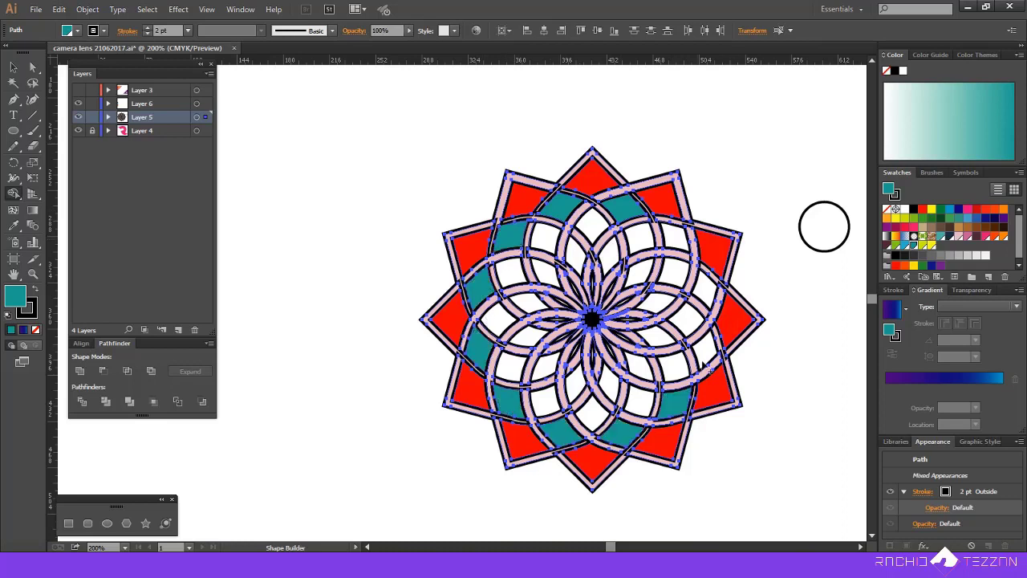
pyautogui.click(706, 353)
pyautogui.click(705, 295)
pyautogui.click(679, 241)
# Fill the twelve cells of the third ring, inside the teal ring, with brown (604B3B) using Shape Builder.
pyautogui.click(944, 235)
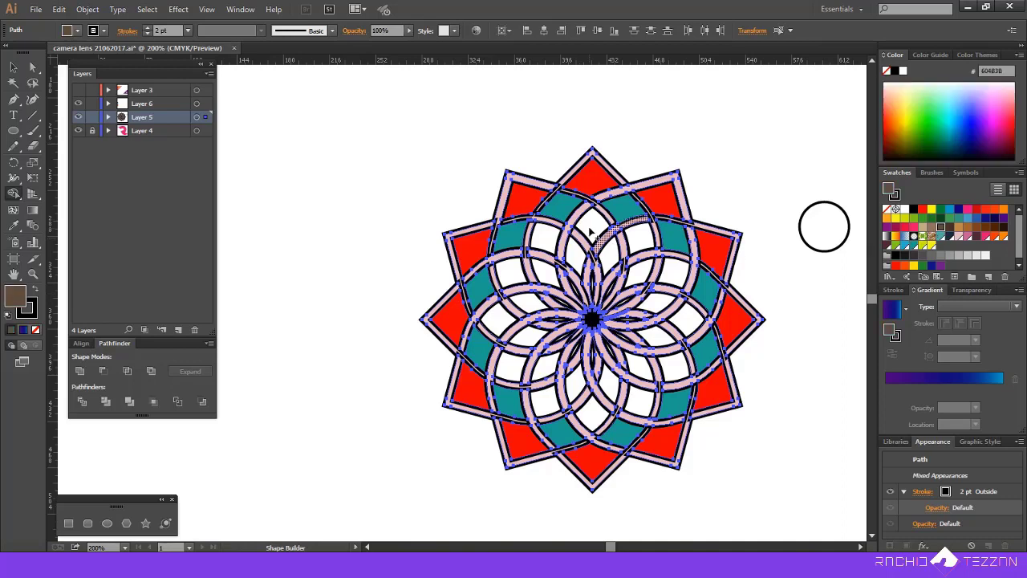
pyautogui.click(598, 225)
pyautogui.click(546, 237)
pyautogui.click(510, 274)
pyautogui.click(497, 320)
pyautogui.click(511, 371)
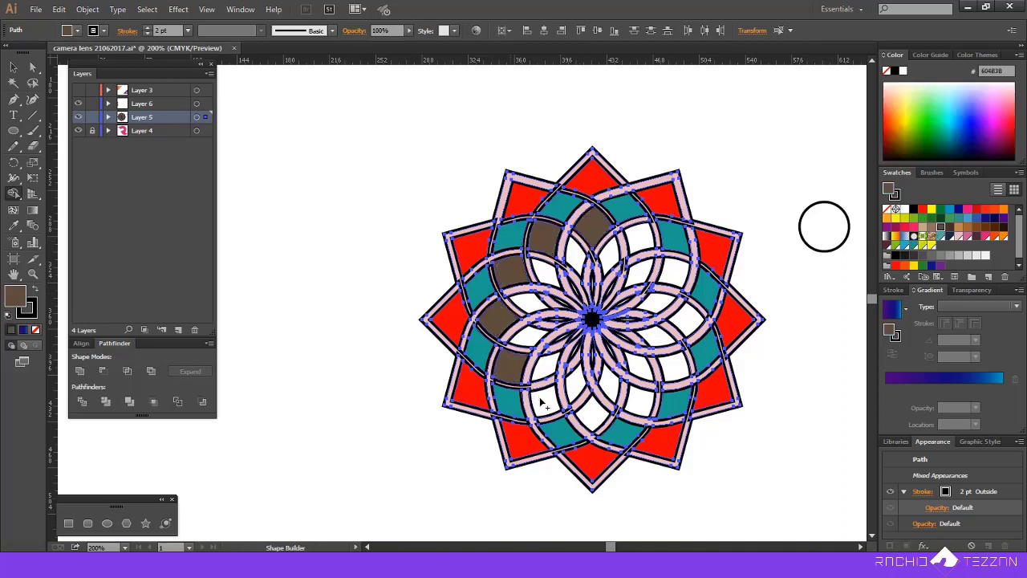
pyautogui.click(546, 403)
pyautogui.click(592, 413)
pyautogui.click(647, 406)
pyautogui.click(674, 369)
pyautogui.click(688, 322)
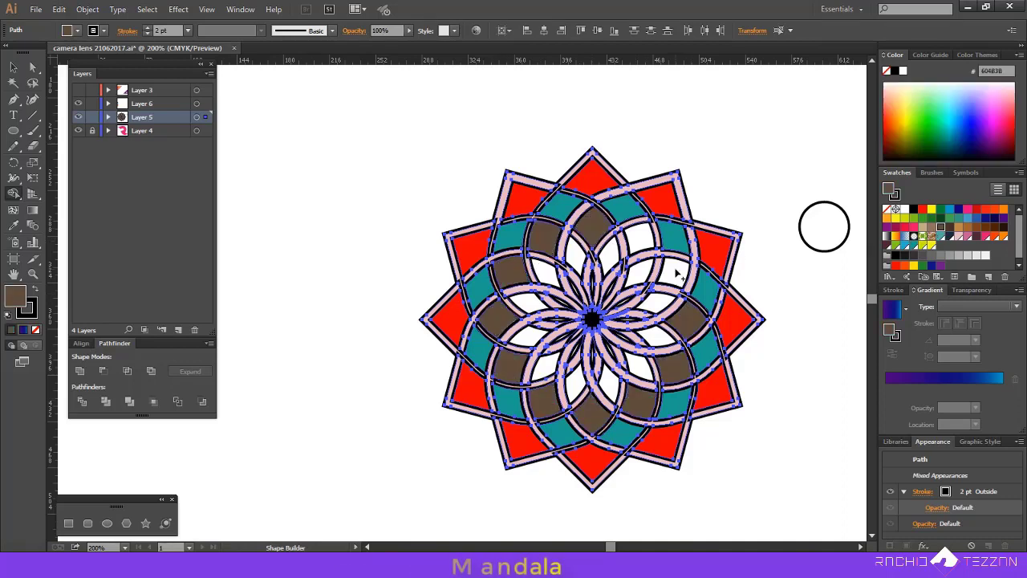
pyautogui.click(672, 273)
pyautogui.click(640, 242)
# Fill three upper-left cells of the fourth ring with the same brown.
pyautogui.click(574, 259)
pyautogui.click(544, 274)
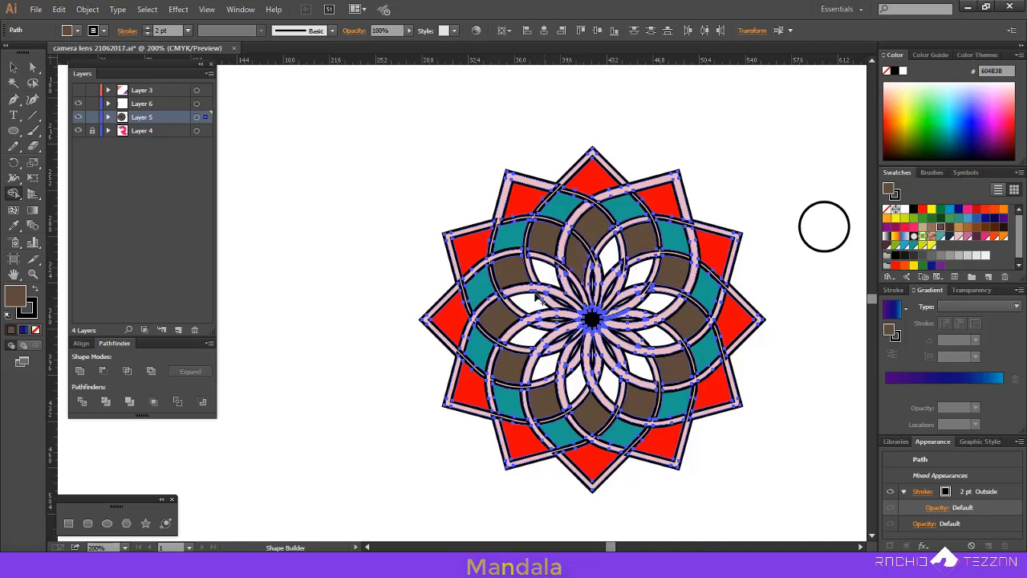
pyautogui.click(526, 301)
# Fill the twelve innermost petal cells around the centre with yellow using Shape Builder, and deselect the mandala.
pyautogui.click(896, 218)
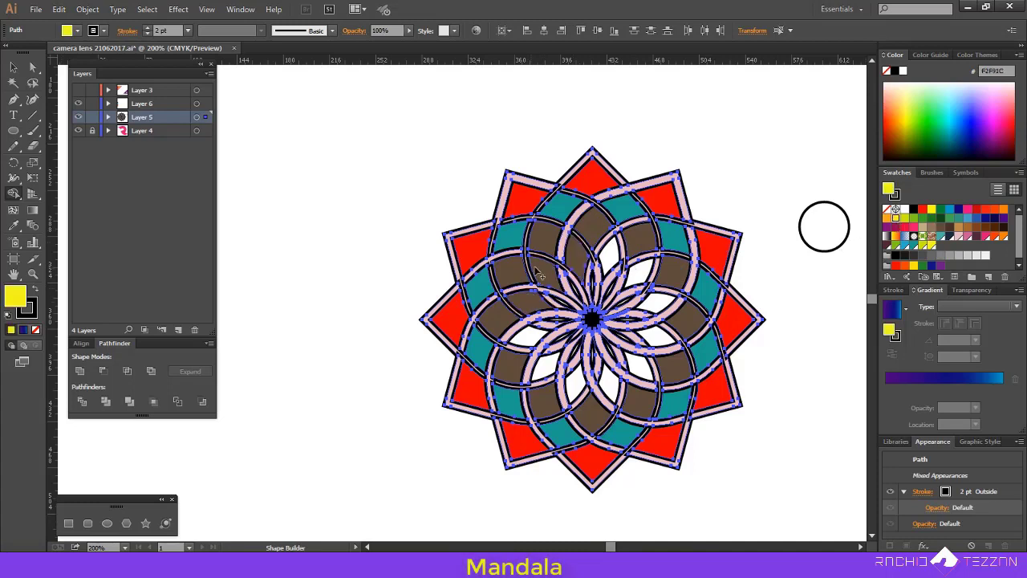
pyautogui.click(577, 256)
pyautogui.click(531, 304)
pyautogui.click(524, 334)
pyautogui.click(542, 368)
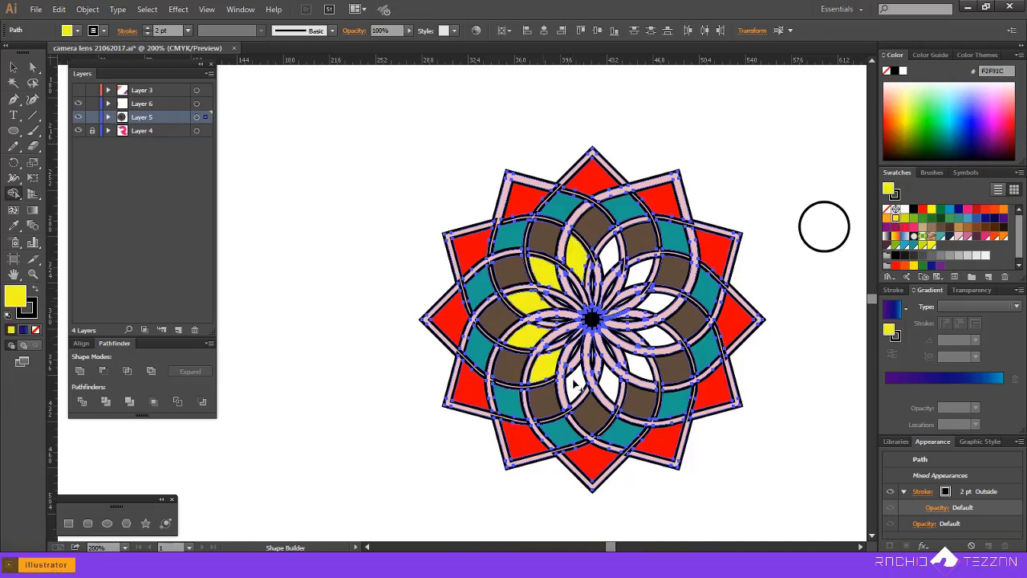
pyautogui.click(576, 384)
pyautogui.click(609, 383)
pyautogui.click(640, 368)
pyautogui.click(655, 337)
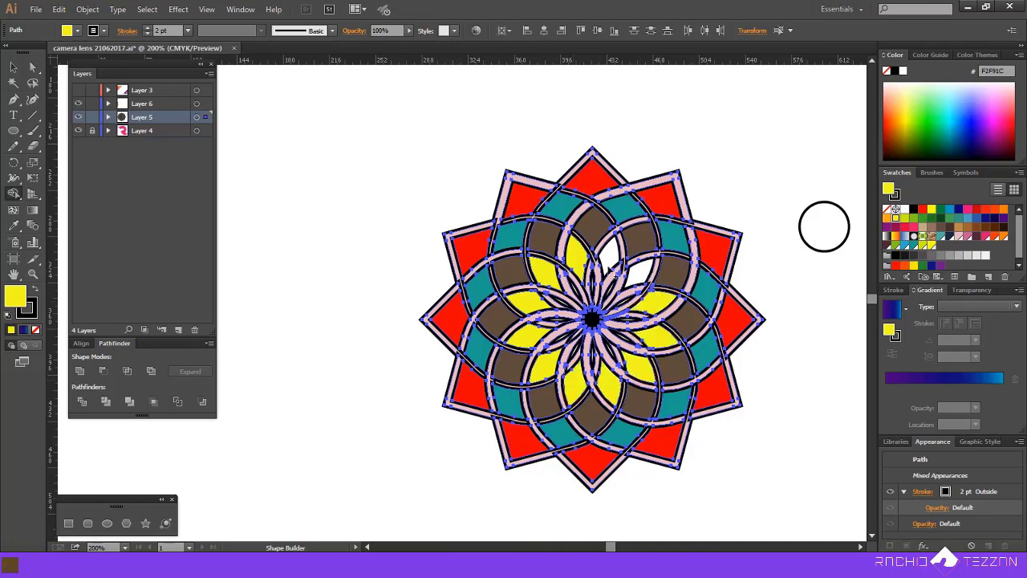
pyautogui.click(642, 277)
pyautogui.click(617, 255)
pyautogui.press('v')
pyautogui.click(387, 244)
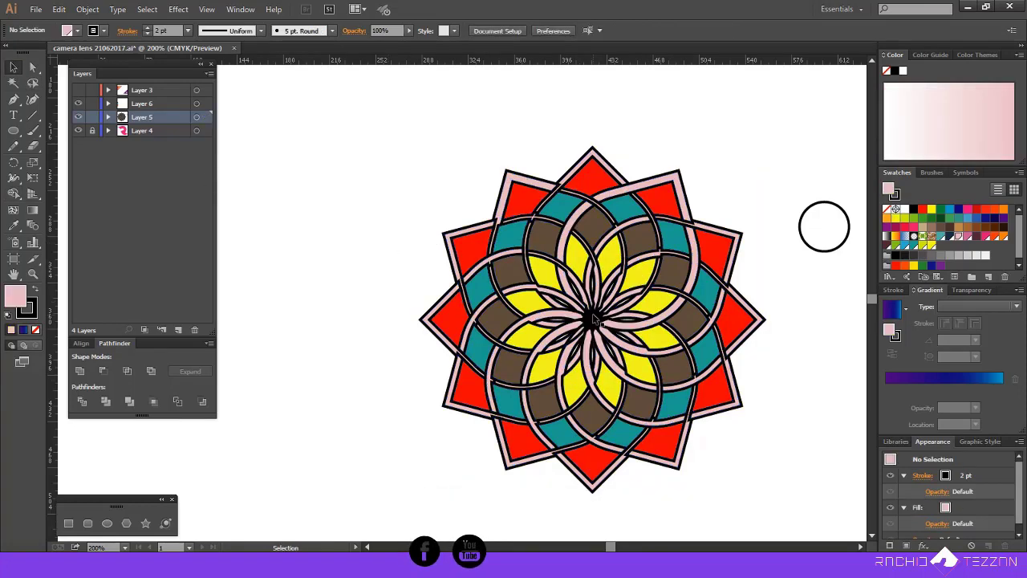
# Move the column of five colour samples onto the artboard, just left of the mandala, and deselect it.
pyautogui.scroll(-3, 592, 315)
pyautogui.scroll(-2, 592, 315)
pyautogui.scroll(-1, 532, 367)
pyautogui.moveTo(280, 425); pyautogui.dragTo(611, 298)
pyautogui.scroll(1, 611, 298)
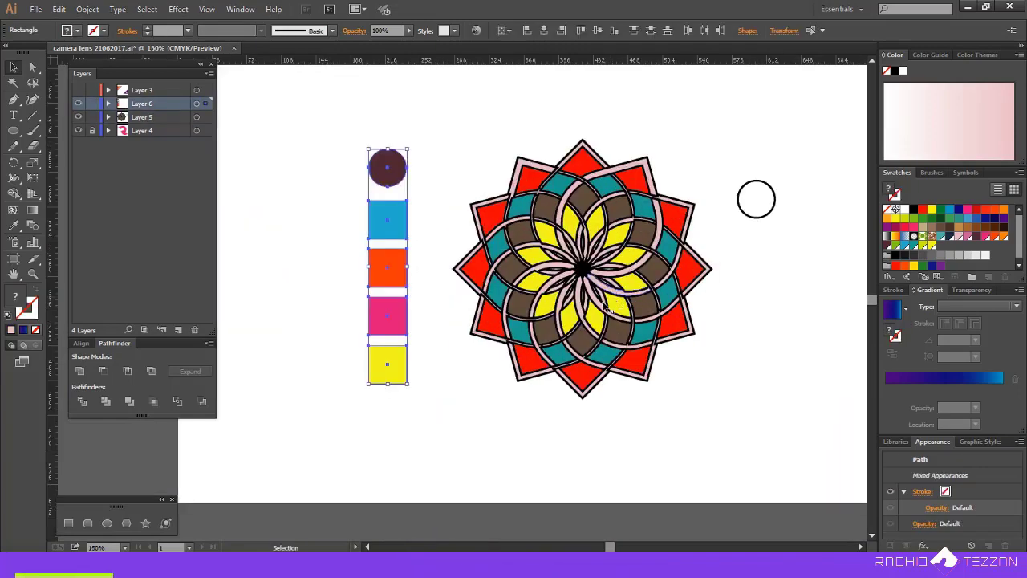
pyautogui.scroll(2, 562, 277)
pyautogui.click(442, 208)
# Recolour the mandala's red outer cells with the magenta sample using Magic Wand and Eyedropper, and deselect them.
pyautogui.click(493, 294)
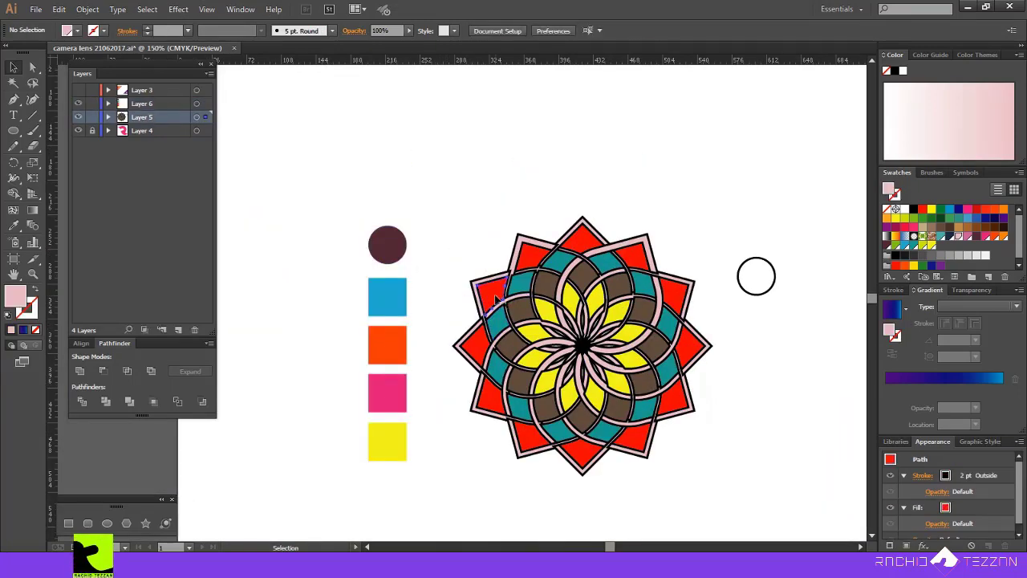
pyautogui.press('y')
pyautogui.click(482, 294)
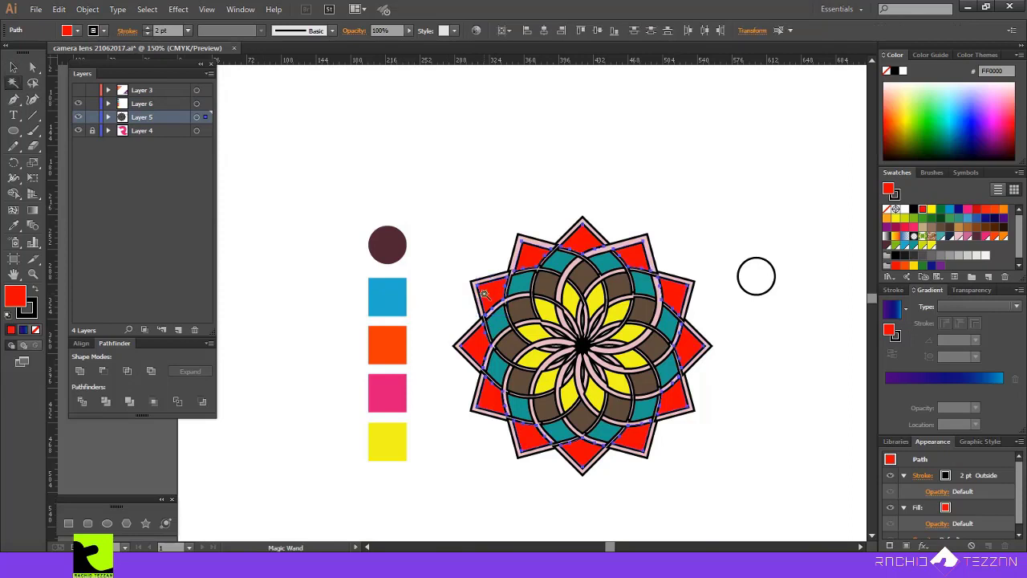
pyautogui.click(13, 225)
pyautogui.click(403, 393)
pyautogui.press('v')
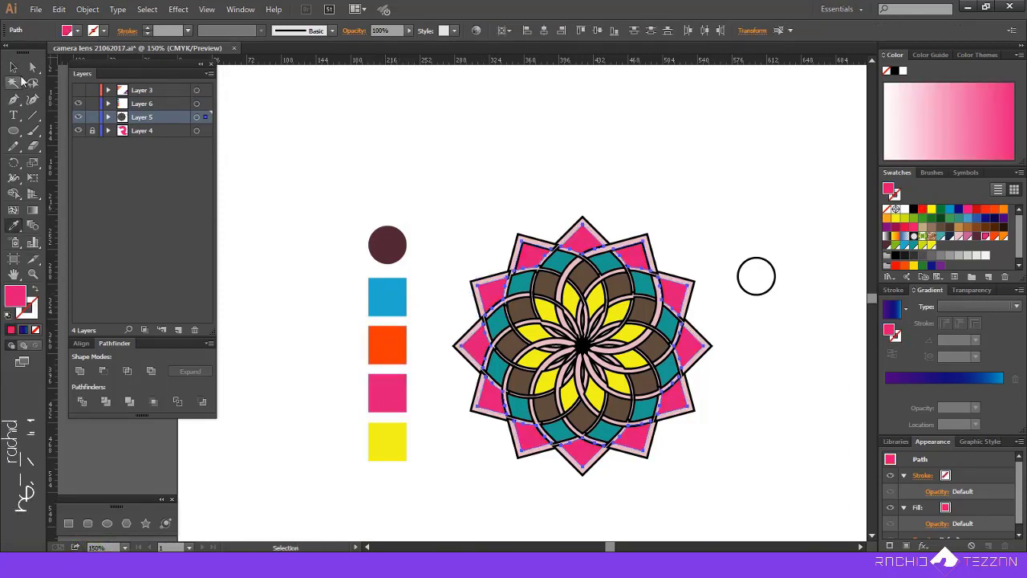
pyautogui.click(508, 187)
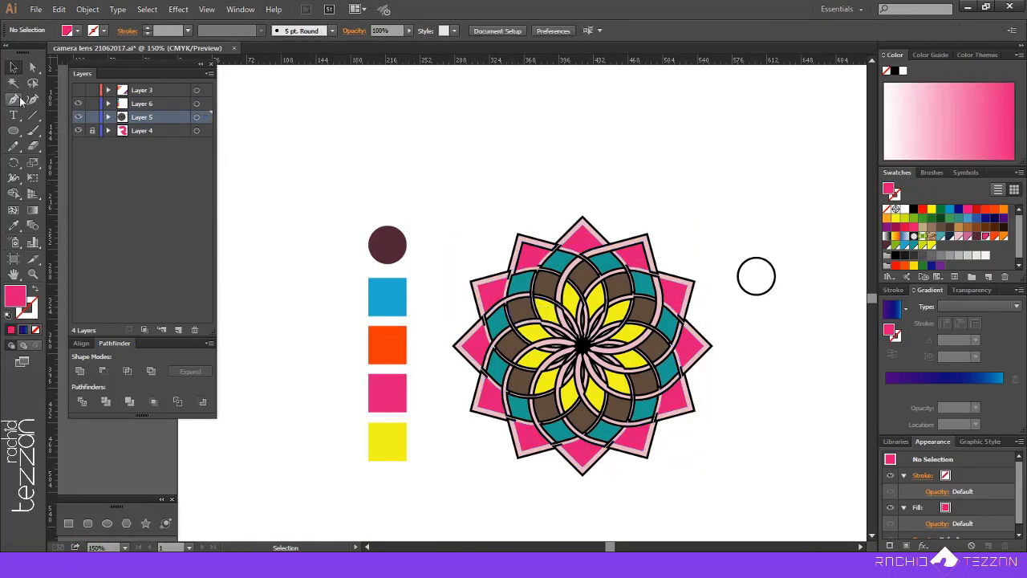
# Recolour the teal ring cells with the orange sample using Magic Wand and Eyedropper.
pyautogui.click(13, 83)
pyautogui.click(505, 368)
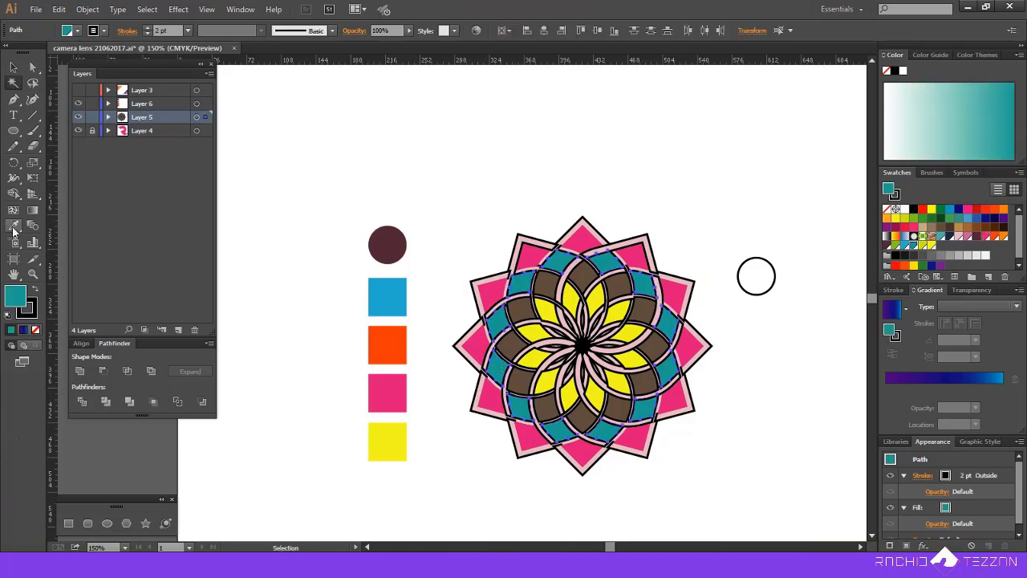
pyautogui.click(14, 228)
pyautogui.click(404, 348)
# Recolour all brown ring cells with the blue sample using Magic Wand and Eyedropper.
pyautogui.press('y')
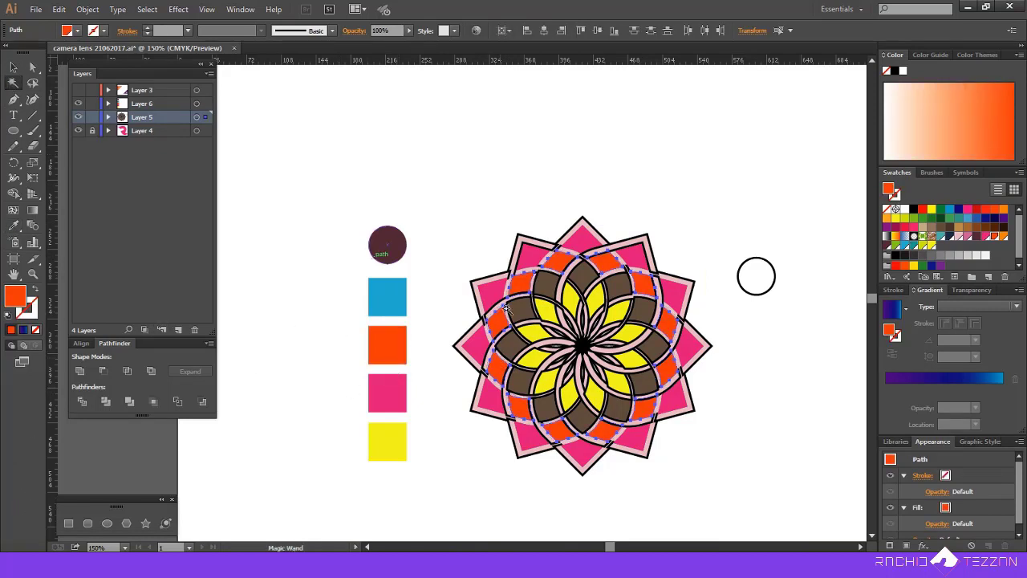
pyautogui.click(524, 309)
pyautogui.click(18, 228)
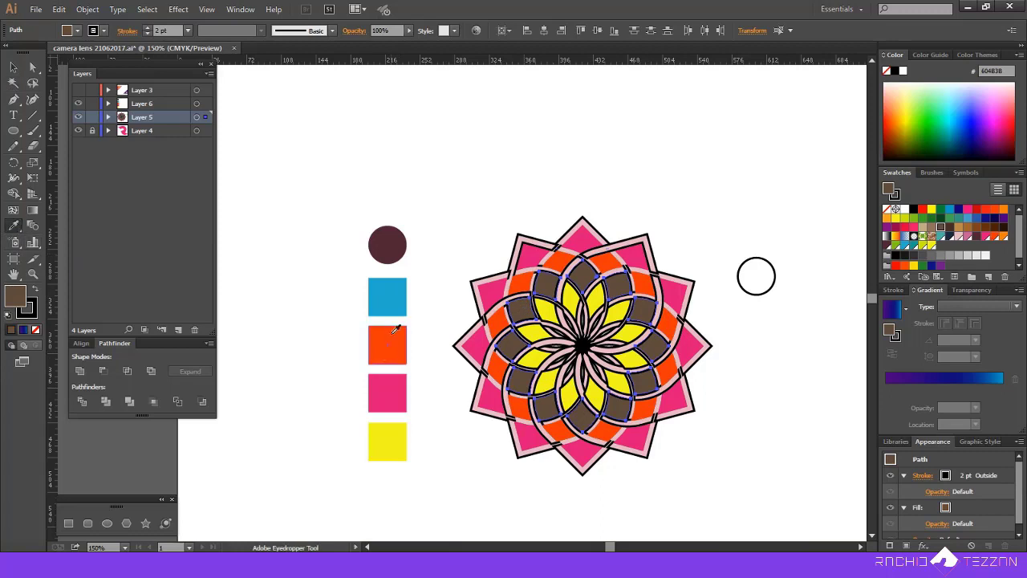
pyautogui.click(400, 296)
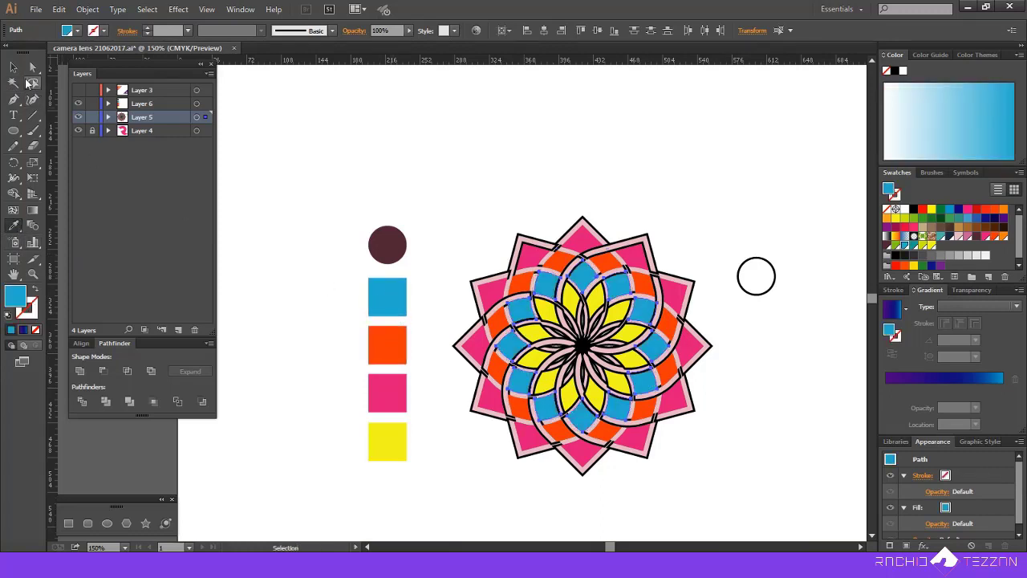
# Match the yellow petal cells to the yellow sample using Magic Wand and Eyedropper, and deselect them.
pyautogui.press('y')
pyautogui.click(573, 359)
pyautogui.click(18, 228)
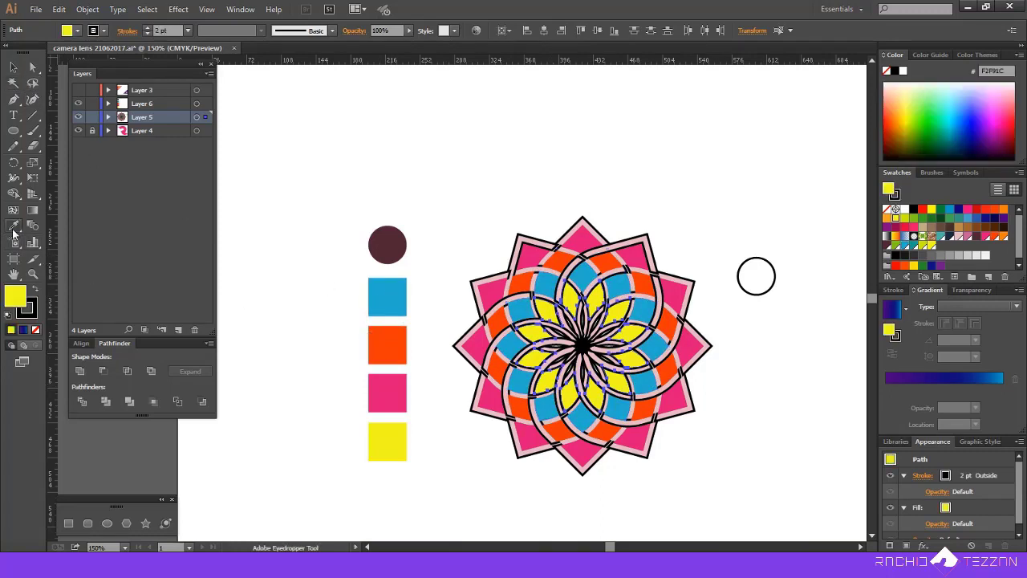
pyautogui.click(404, 437)
pyautogui.click(11, 69)
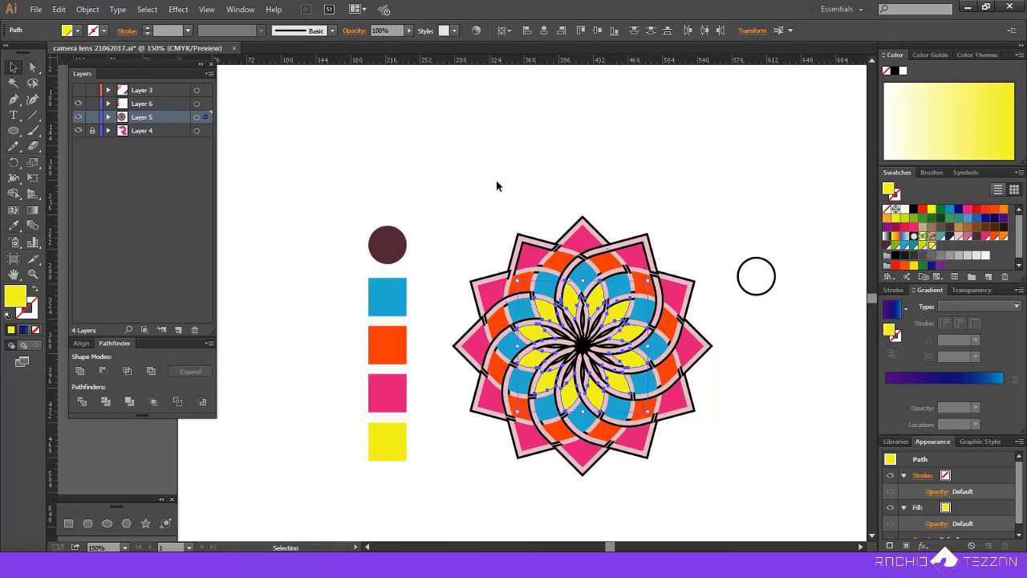
pyautogui.click(496, 186)
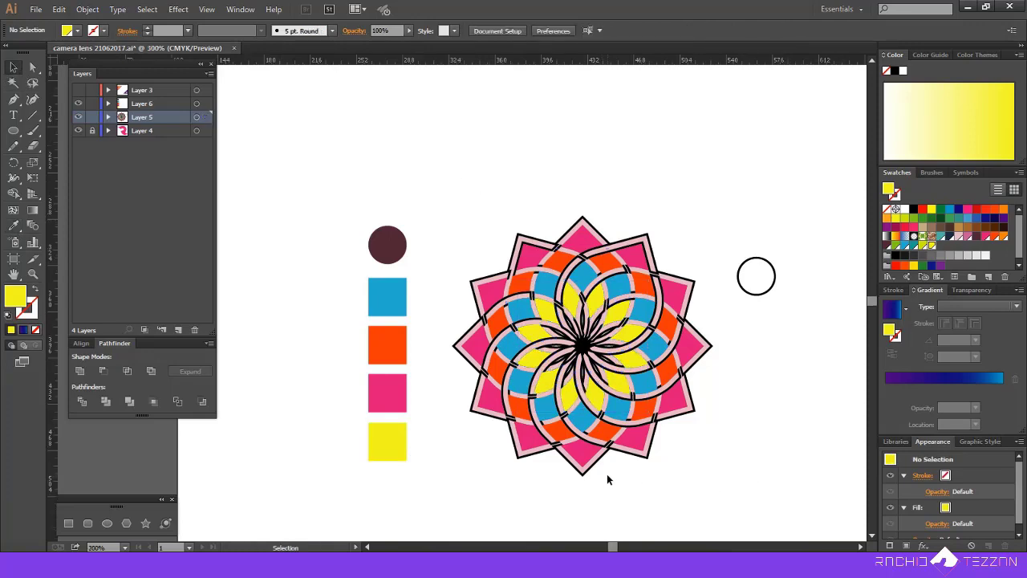
# Remove the stroke from all paths of the mandala, and deselect it to check the flat colours.
pyautogui.scroll(2, 607, 475)
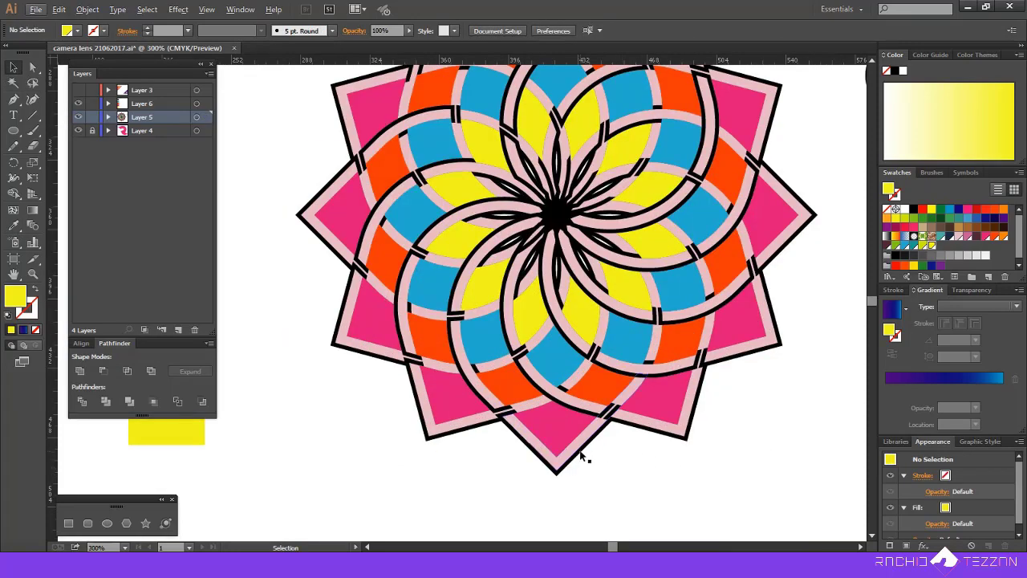
pyautogui.click(583, 456)
pyautogui.scroll(-2, 582, 456)
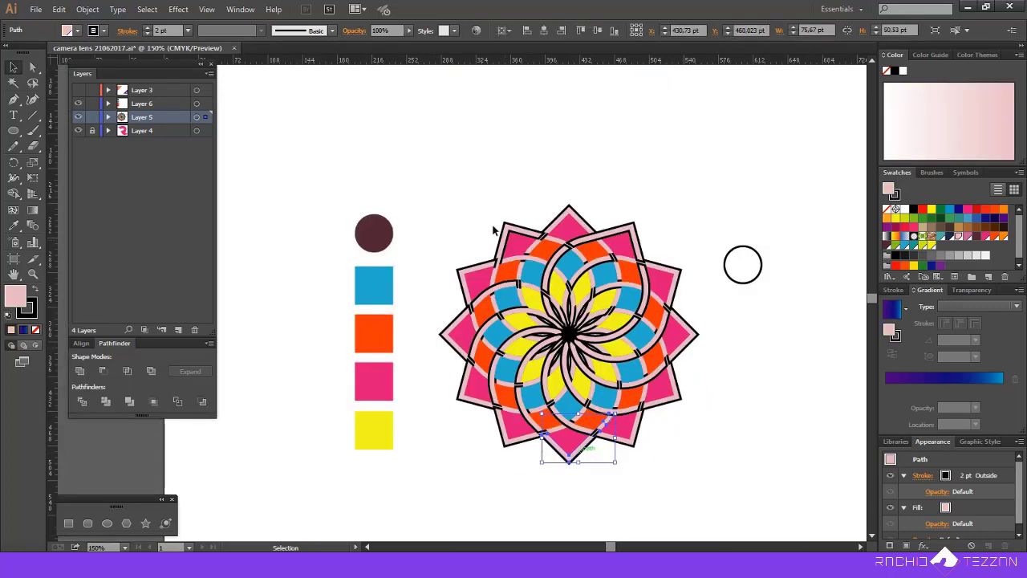
pyautogui.click(420, 170)
pyautogui.moveTo(417, 165); pyautogui.dragTo(704, 481)
pyautogui.click(36, 329)
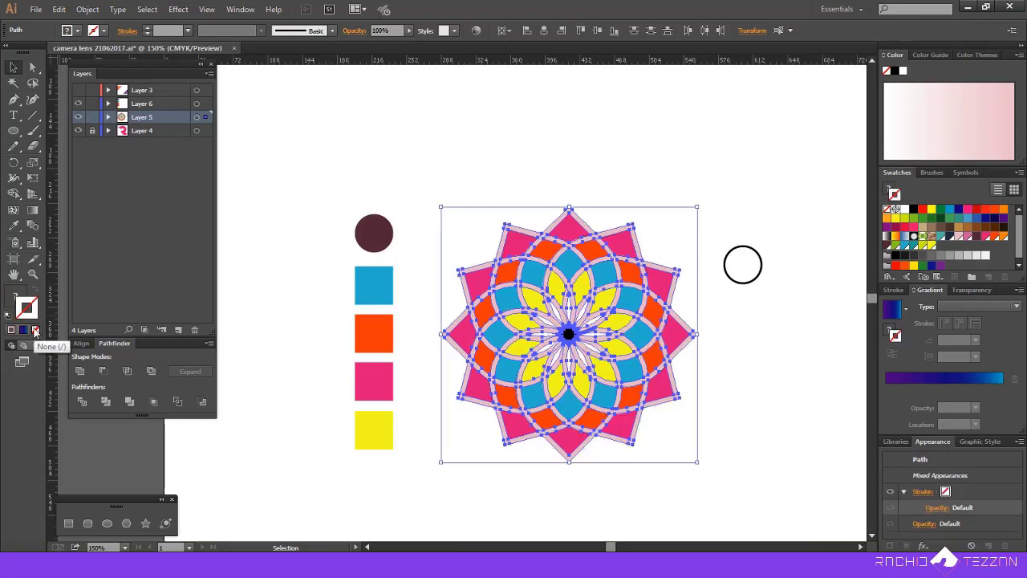
pyautogui.click(677, 423)
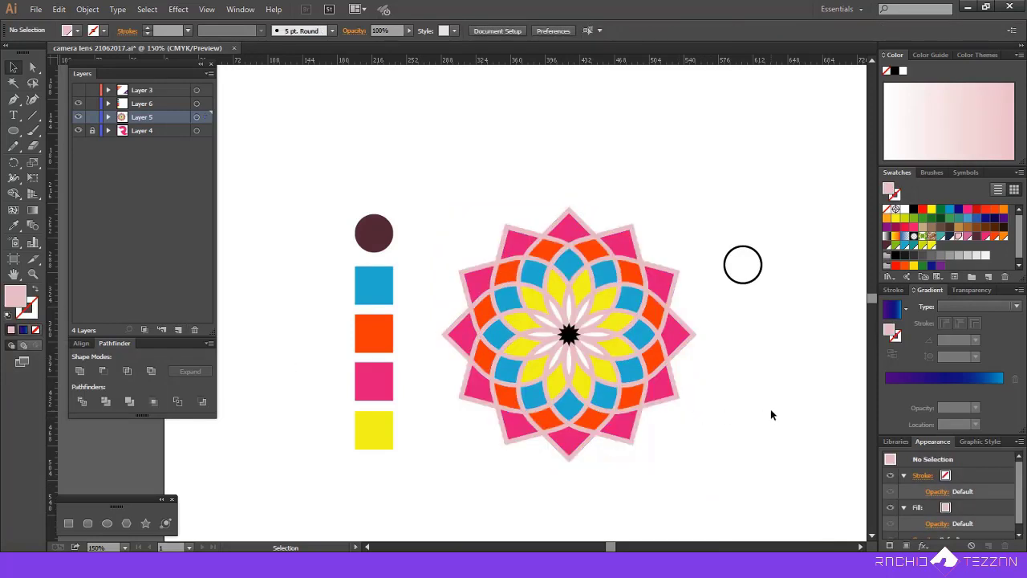
pyautogui.scroll(-1, 771, 411)
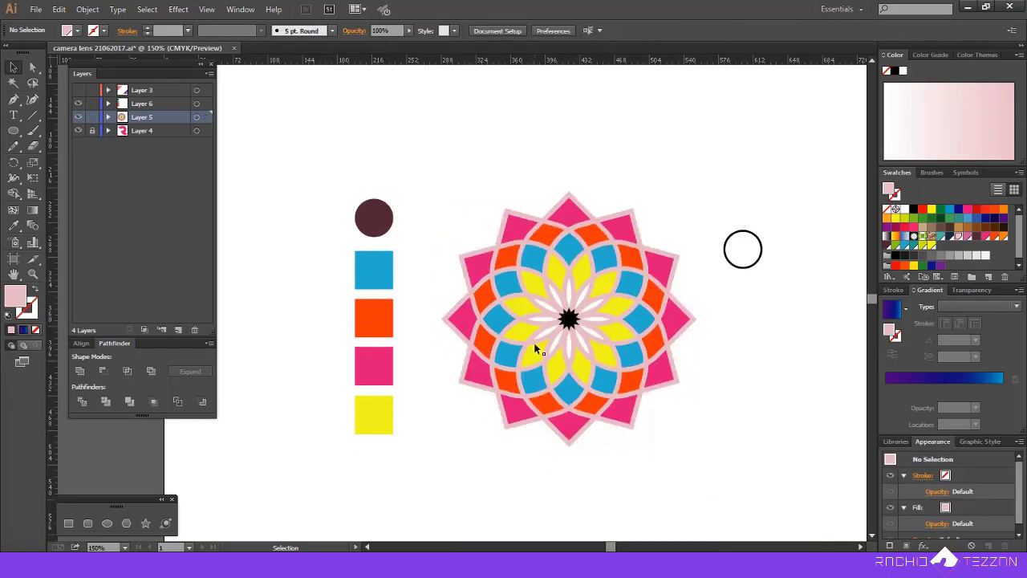
pyautogui.scroll(1, 672, 297)
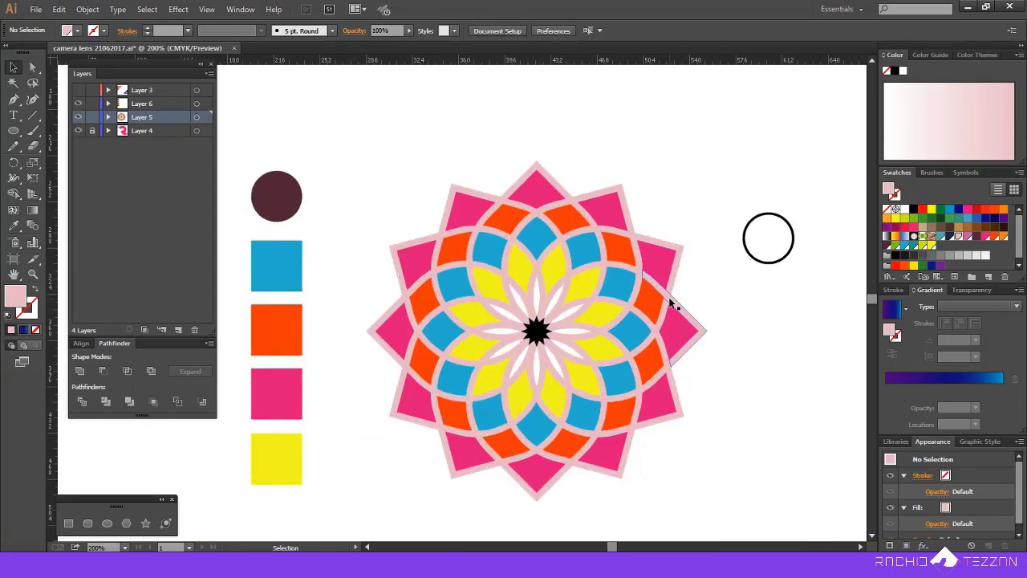
pyautogui.scroll(-1, 606, 308)
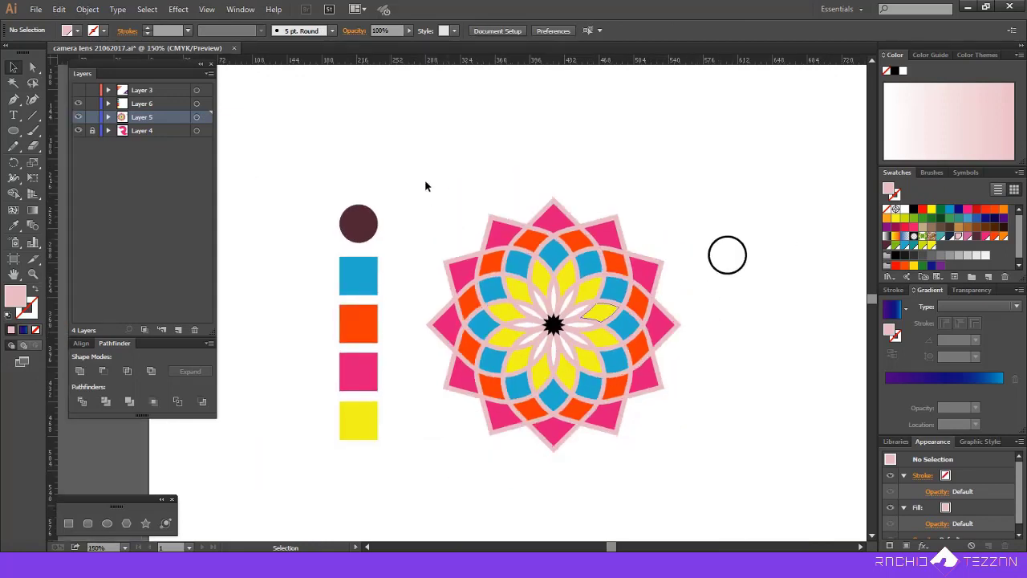
# Apply a 1 pt black stroke to the whole mandala, and deselect it to check the strip crossings.
pyautogui.moveTo(418, 171); pyautogui.dragTo(679, 487)
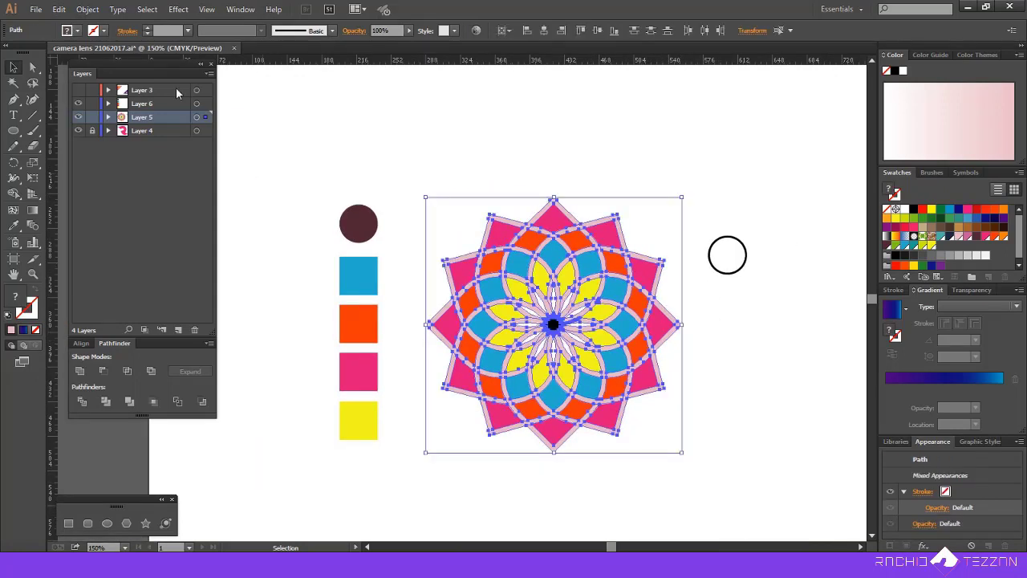
pyautogui.click(147, 30)
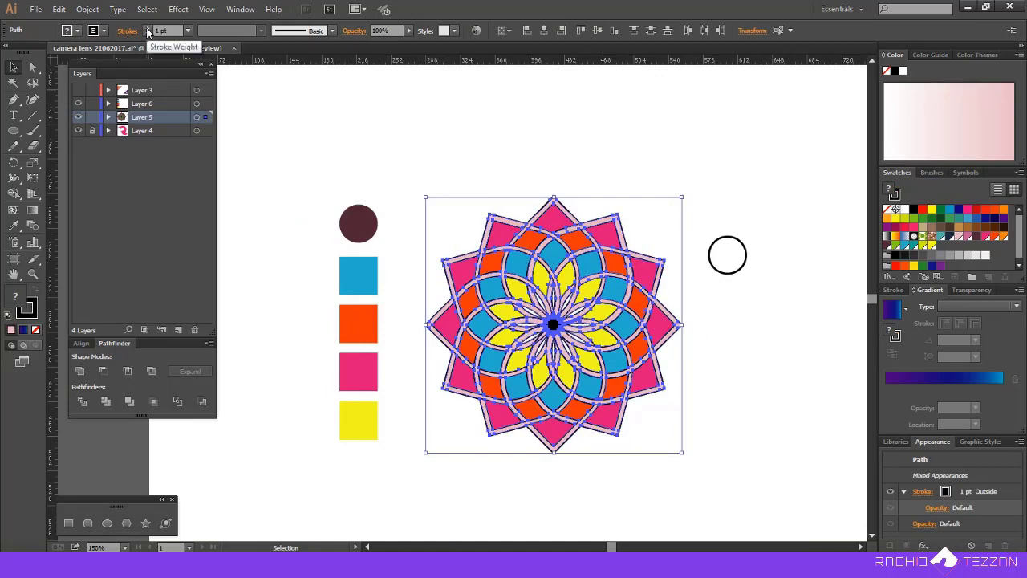
pyautogui.click(601, 162)
pyautogui.scroll(4, 635, 423)
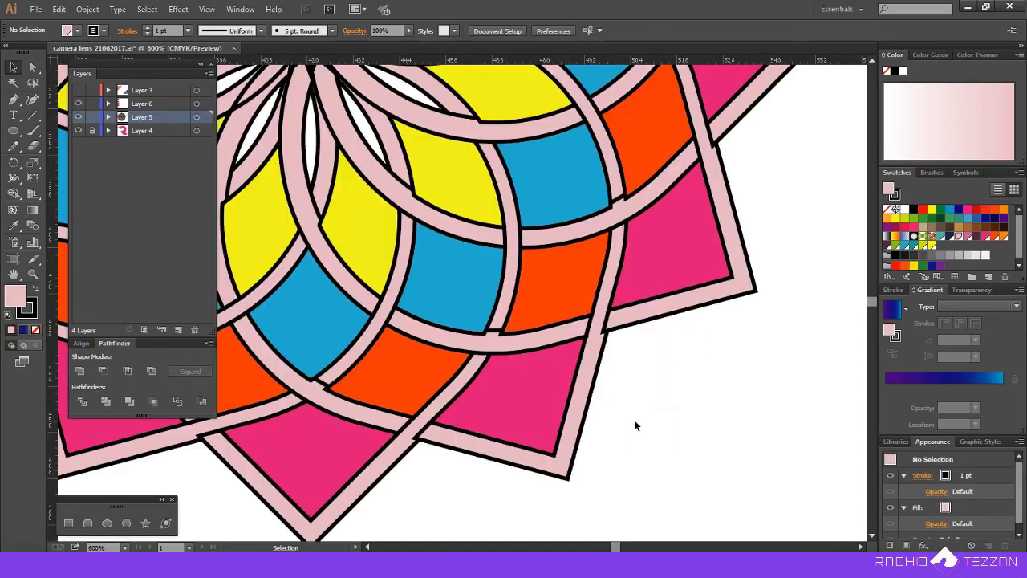
pyautogui.scroll(-2, 725, 375)
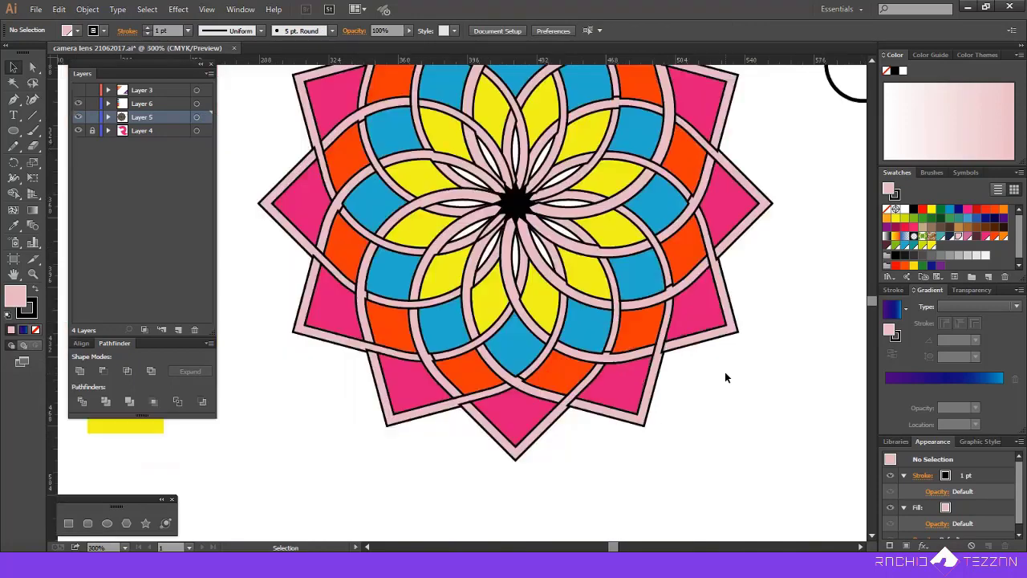
pyautogui.scroll(-3, 725, 377)
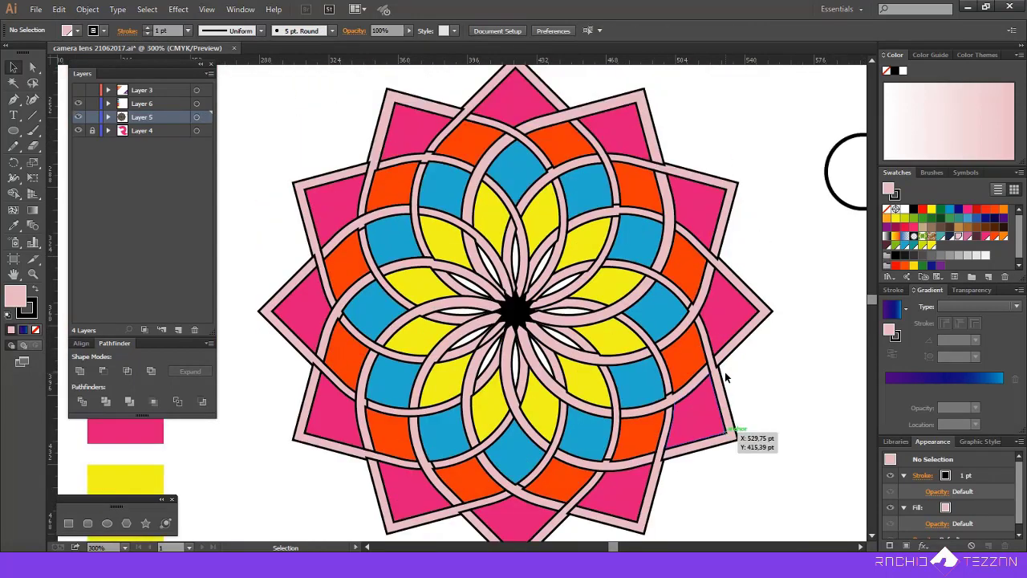
# Try aligning the strokes of the whole mandala to the inside, and set them to align to center.
pyautogui.scroll(-1, 725, 371)
pyautogui.moveTo(425, 125); pyautogui.dragTo(746, 493)
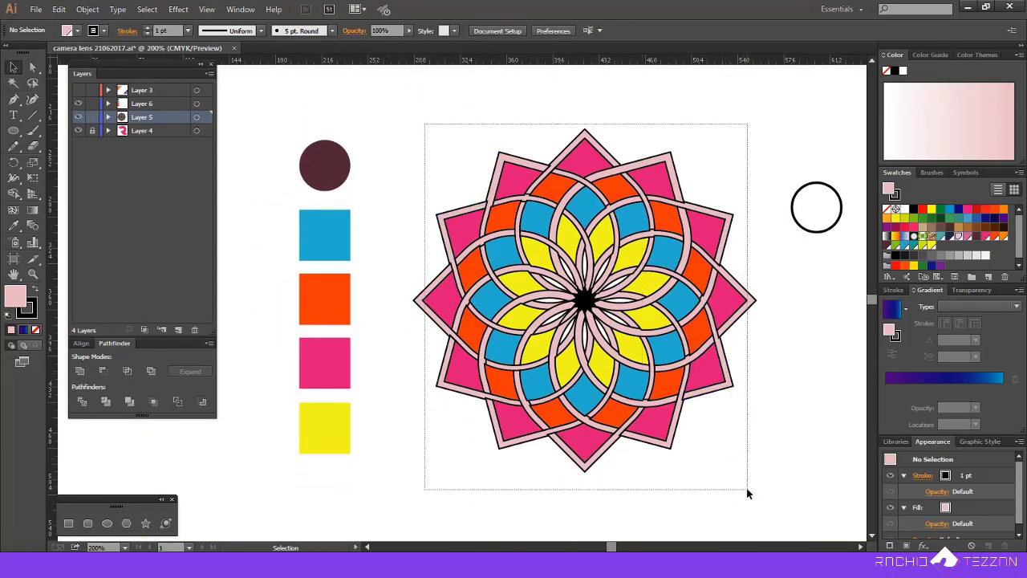
pyautogui.click(127, 33)
pyautogui.click(65, 98)
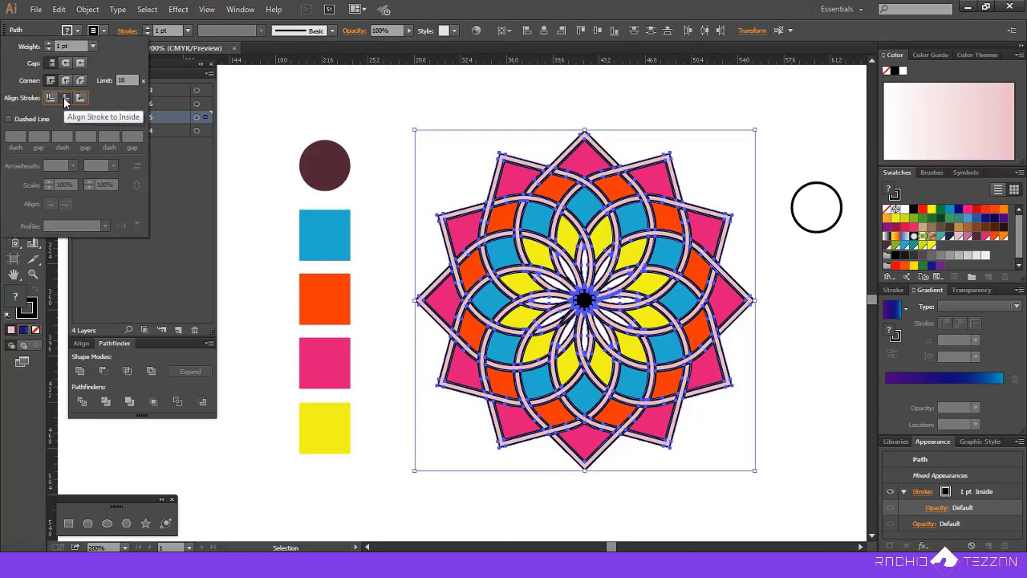
pyautogui.click(52, 97)
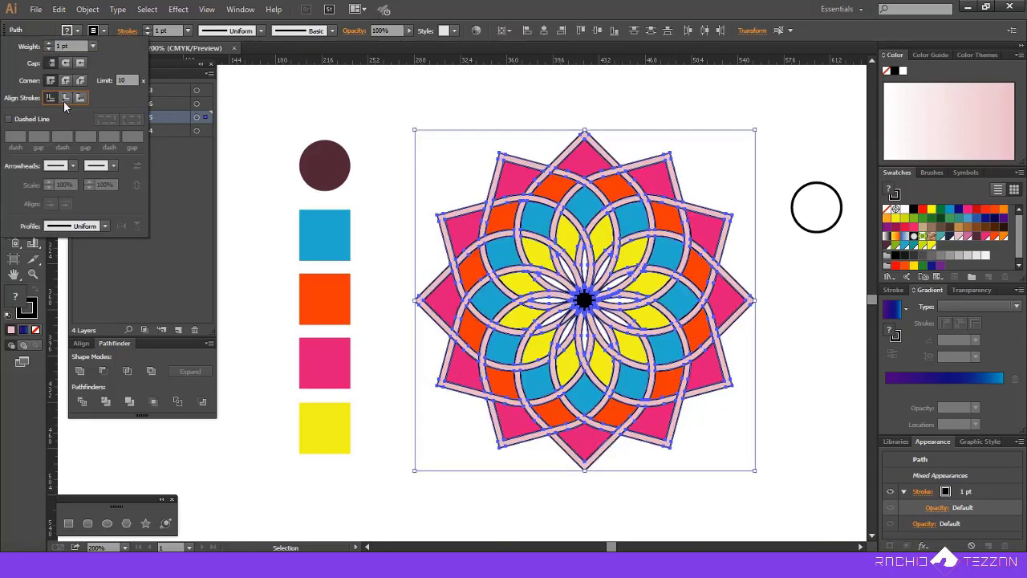
pyautogui.click(771, 142)
pyautogui.click(772, 142)
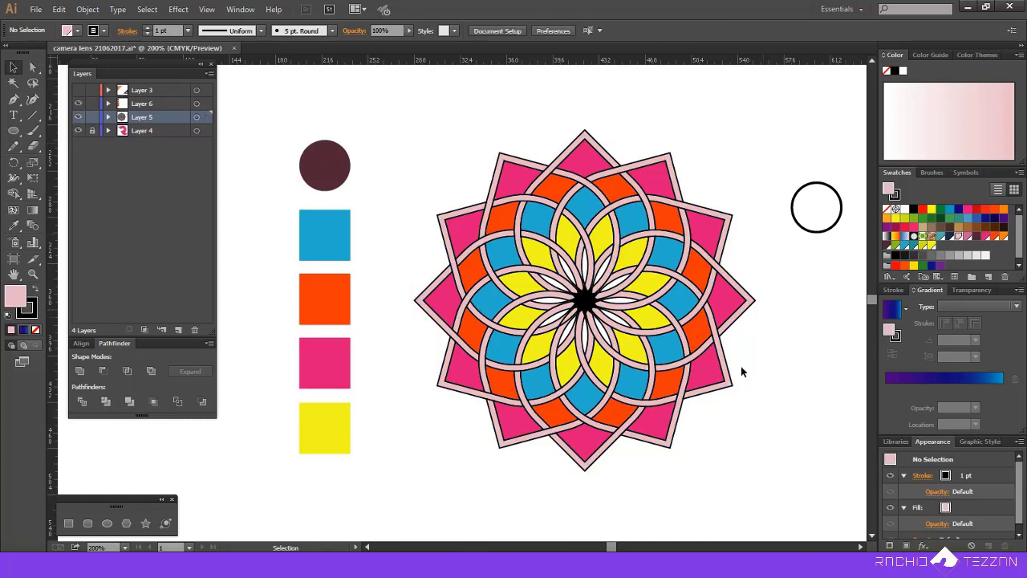
# Move the column of five colour samples off the artboard, just beyond its left edge.
pyautogui.click(109, 118)
pyautogui.click(108, 117)
pyautogui.hotkey('ctrl', '1')
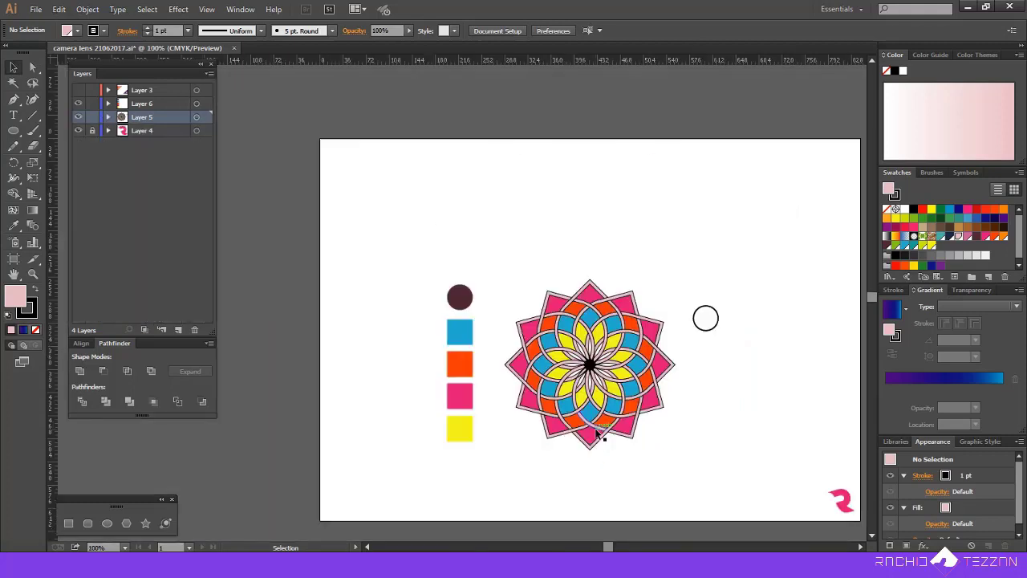
pyautogui.moveTo(420, 233); pyautogui.dragTo(292, 452)
# Group the mandala's paths and centre the group vertically on the artboard.
pyautogui.moveTo(487, 189); pyautogui.dragTo(674, 438)
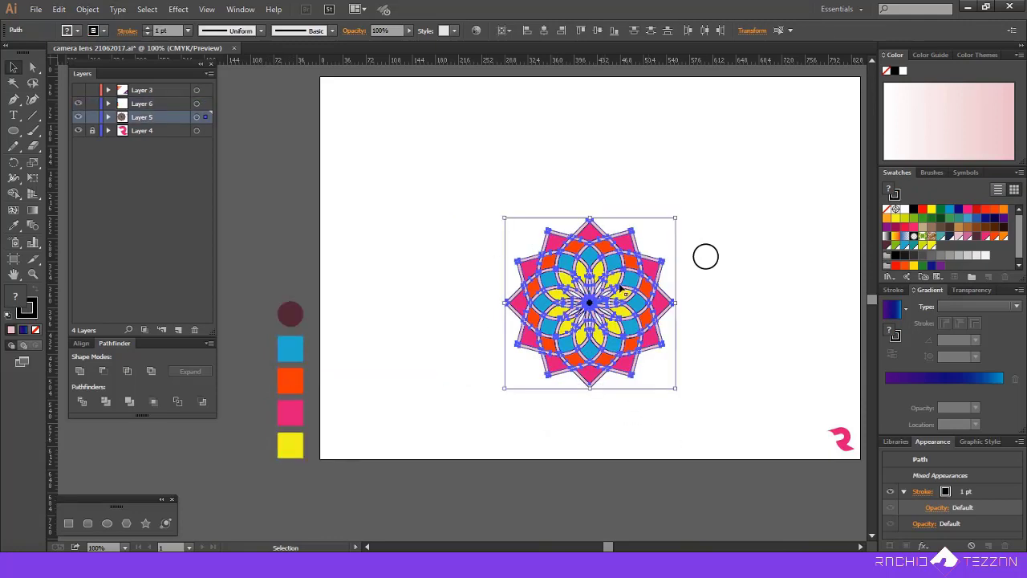
pyautogui.rightClick(613, 268)
pyautogui.click(626, 330)
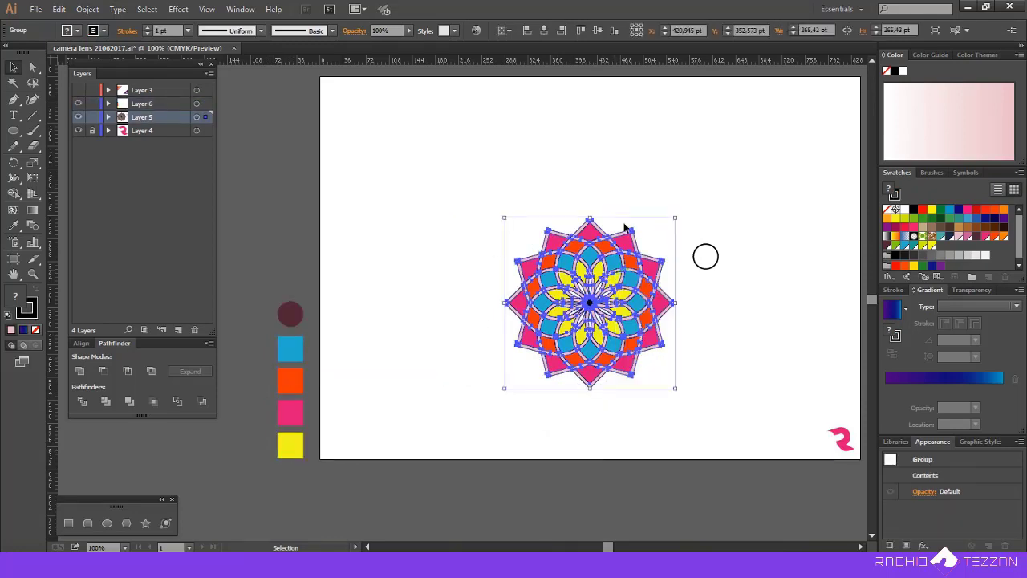
pyautogui.click(597, 31)
# Delete the black-outlined circle beside the mandala.
pyautogui.click(706, 256)
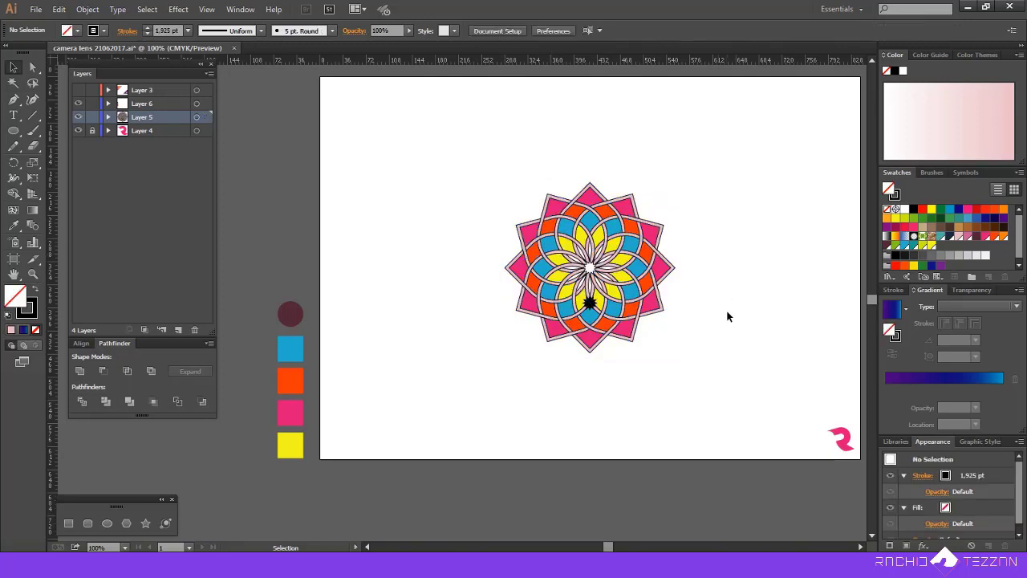
pyautogui.scroll(1, 728, 317)
pyautogui.hscroll(1, 576, 385)
# Expand Layer 5, centre the separate black star vertically on the artboard to fit the mandala's middle, and deselect it.
pyautogui.click(569, 355)
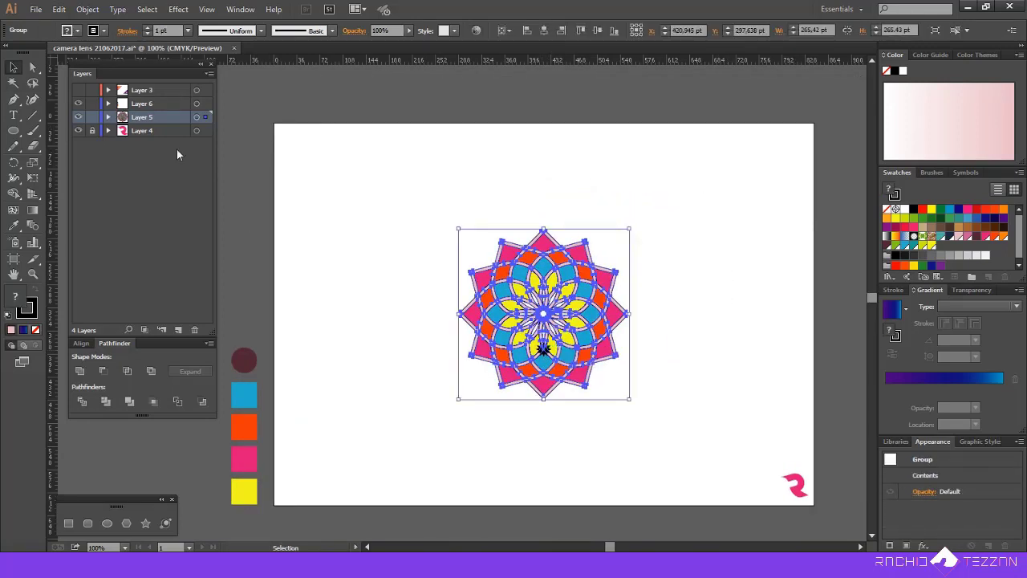
pyautogui.click(109, 118)
pyautogui.click(581, 467)
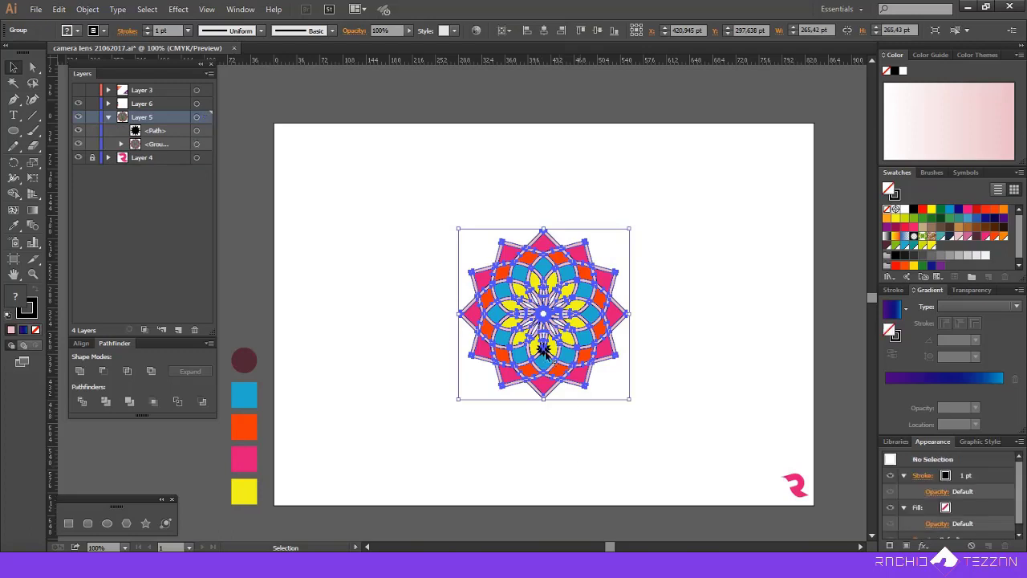
pyautogui.click(543, 348)
pyautogui.click(597, 31)
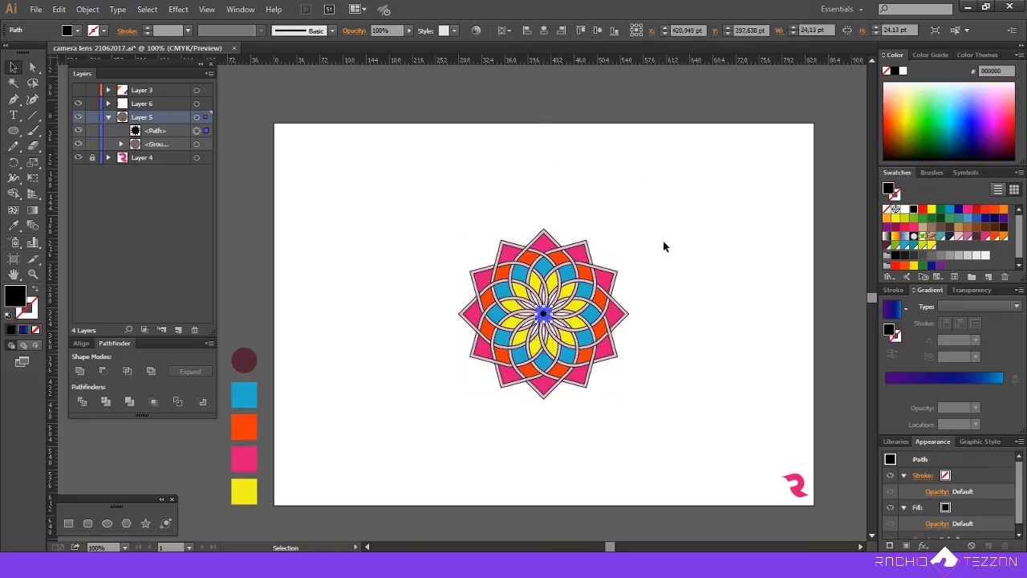
pyautogui.click(670, 244)
pyautogui.scroll(-1, 717, 301)
pyautogui.scroll(2, 719, 308)
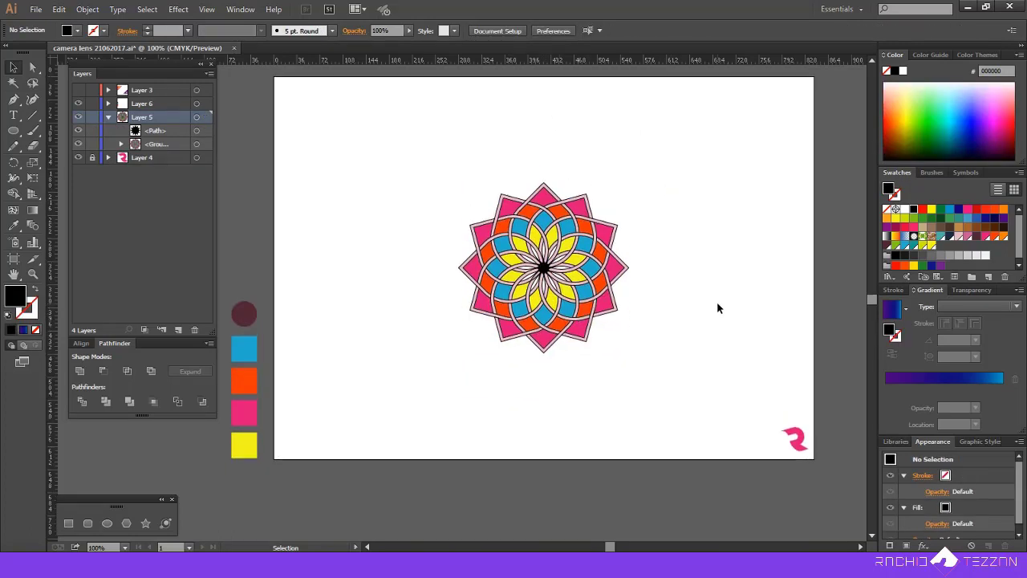
pyautogui.hscroll(-1, 719, 308)
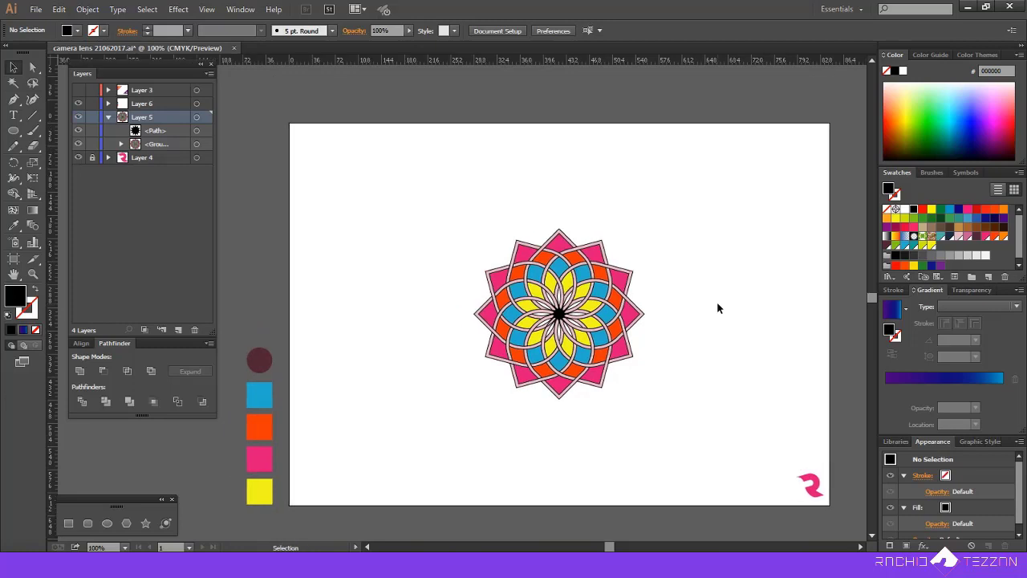